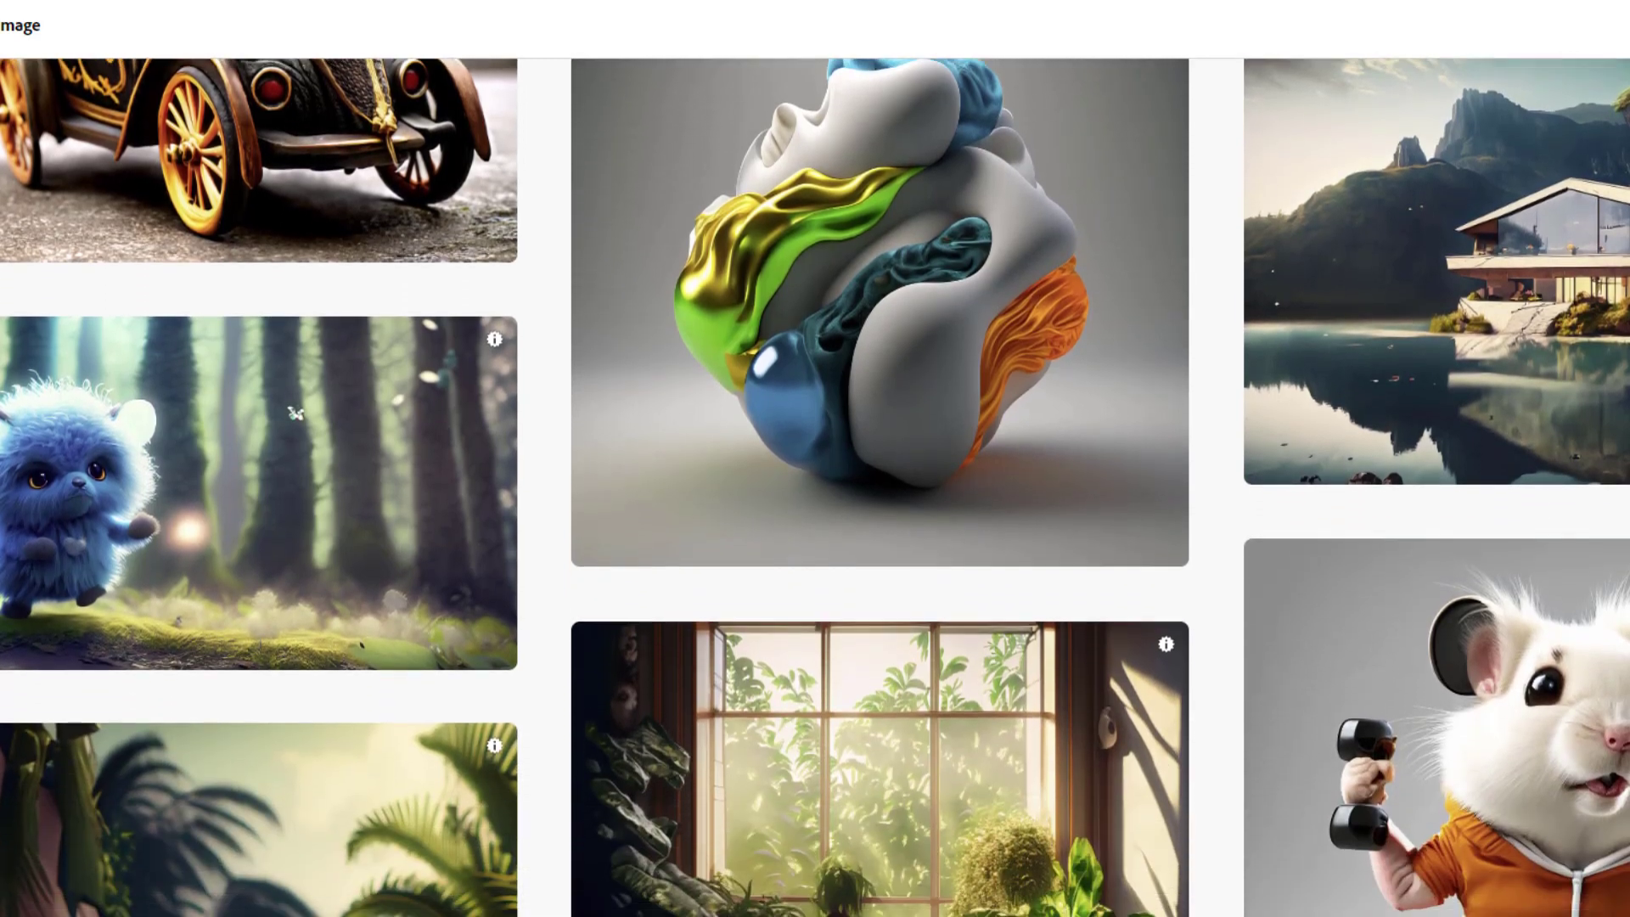
- Scroll down the Firefly showcase gallery to the 'Try these out' feature cards
scroll(814, 483, down, 3)
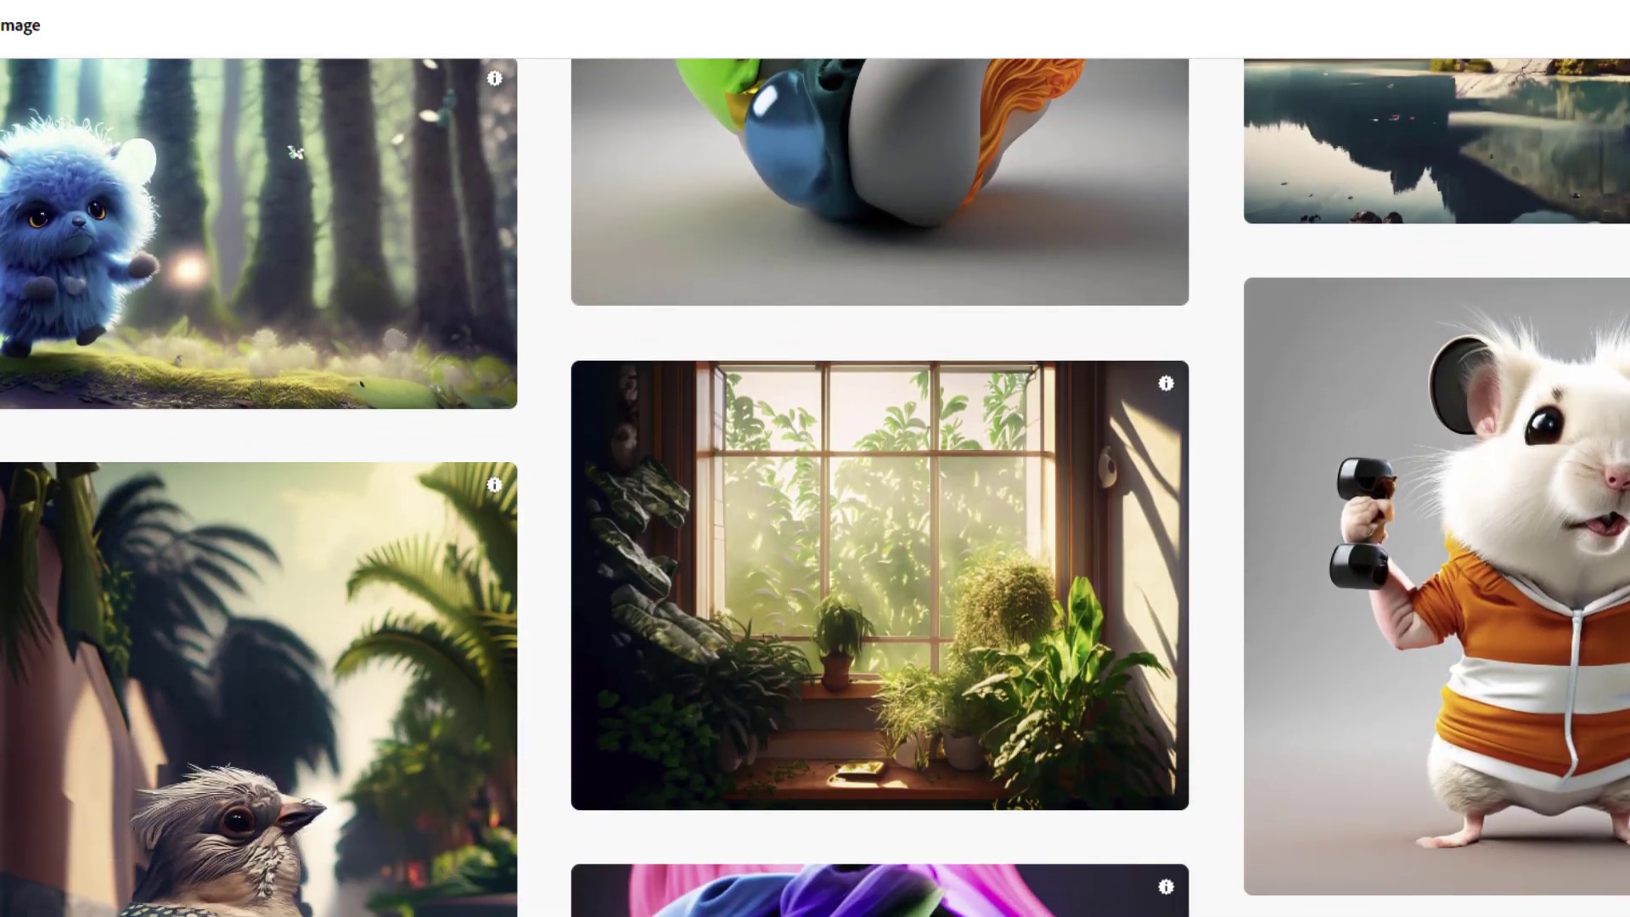
scroll(815, 484, down, 3)
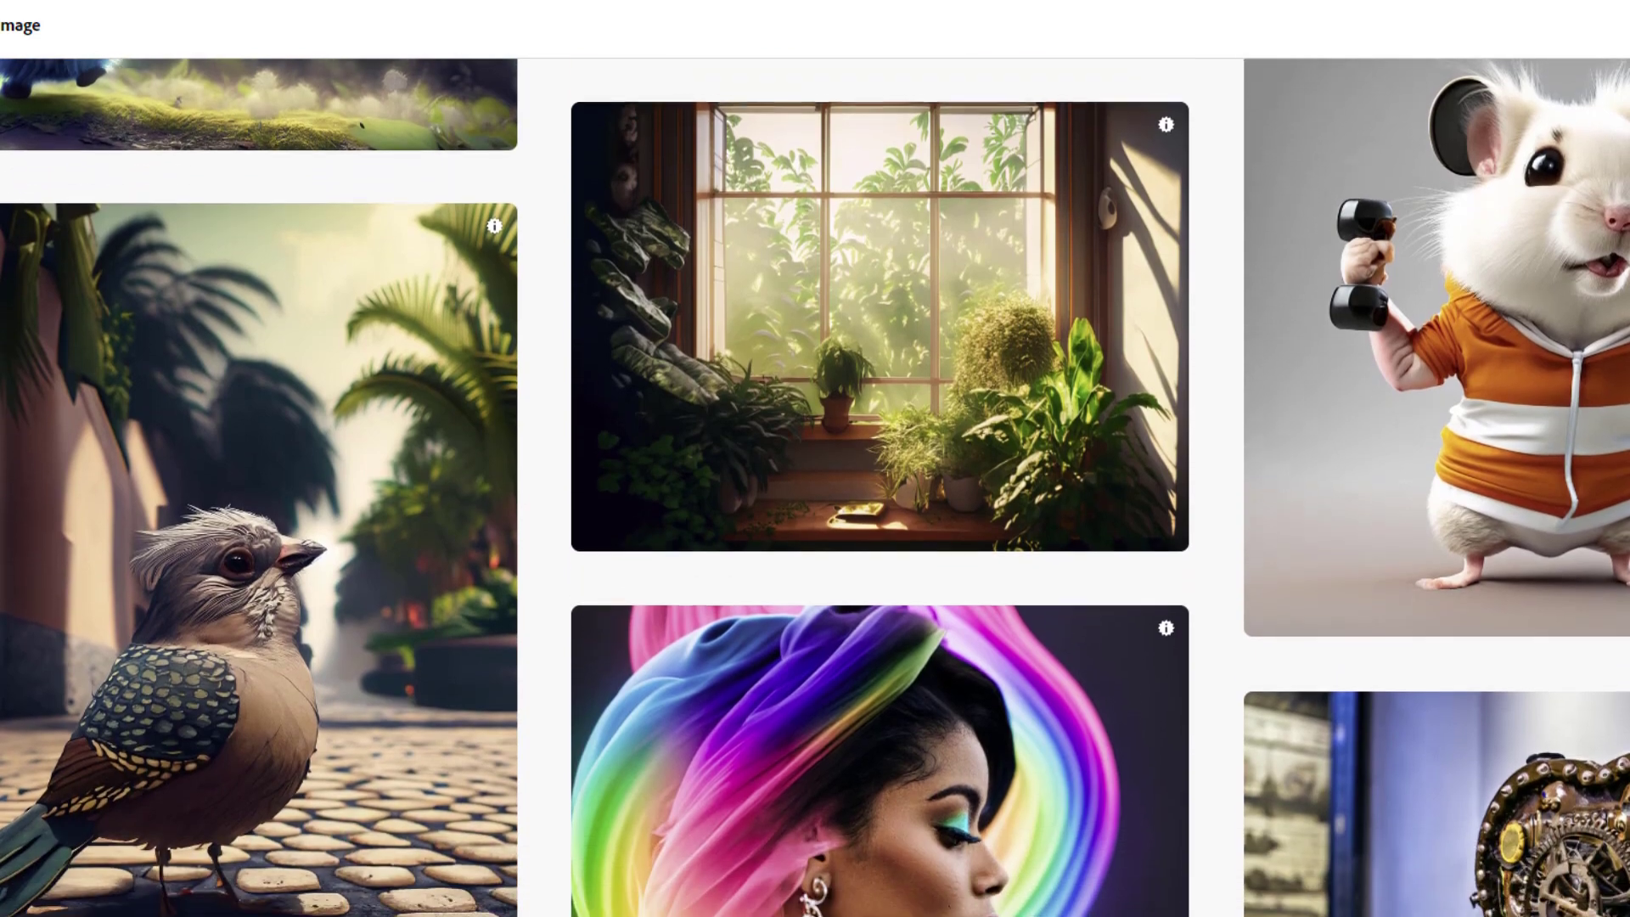
scroll(815, 484, down, 3)
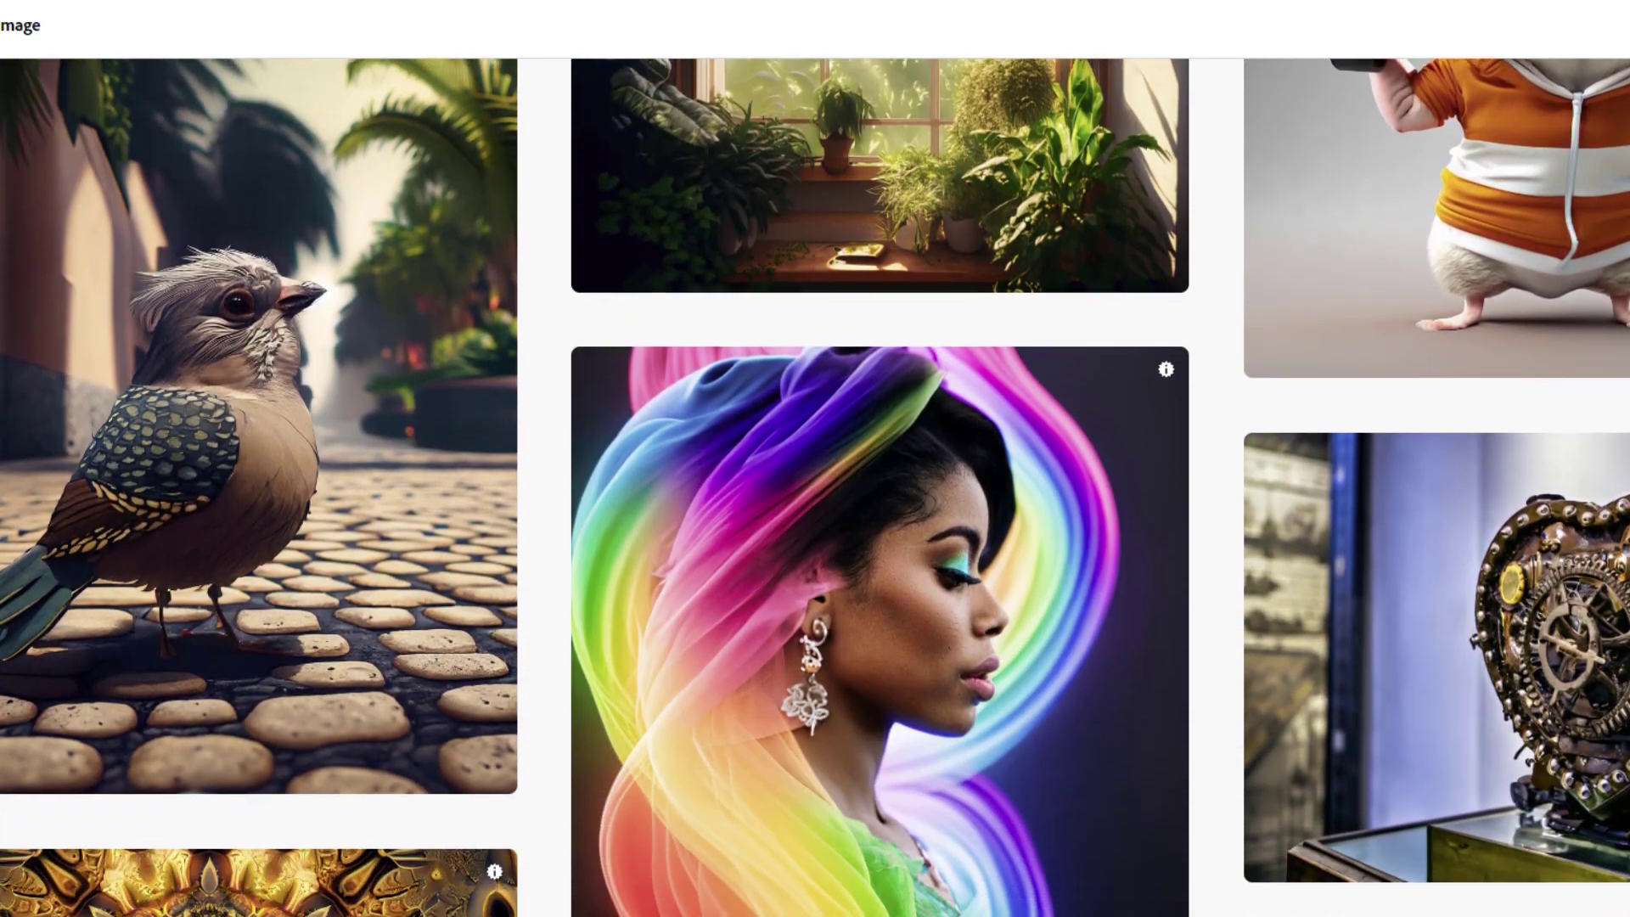
scroll(815, 484, down, 3)
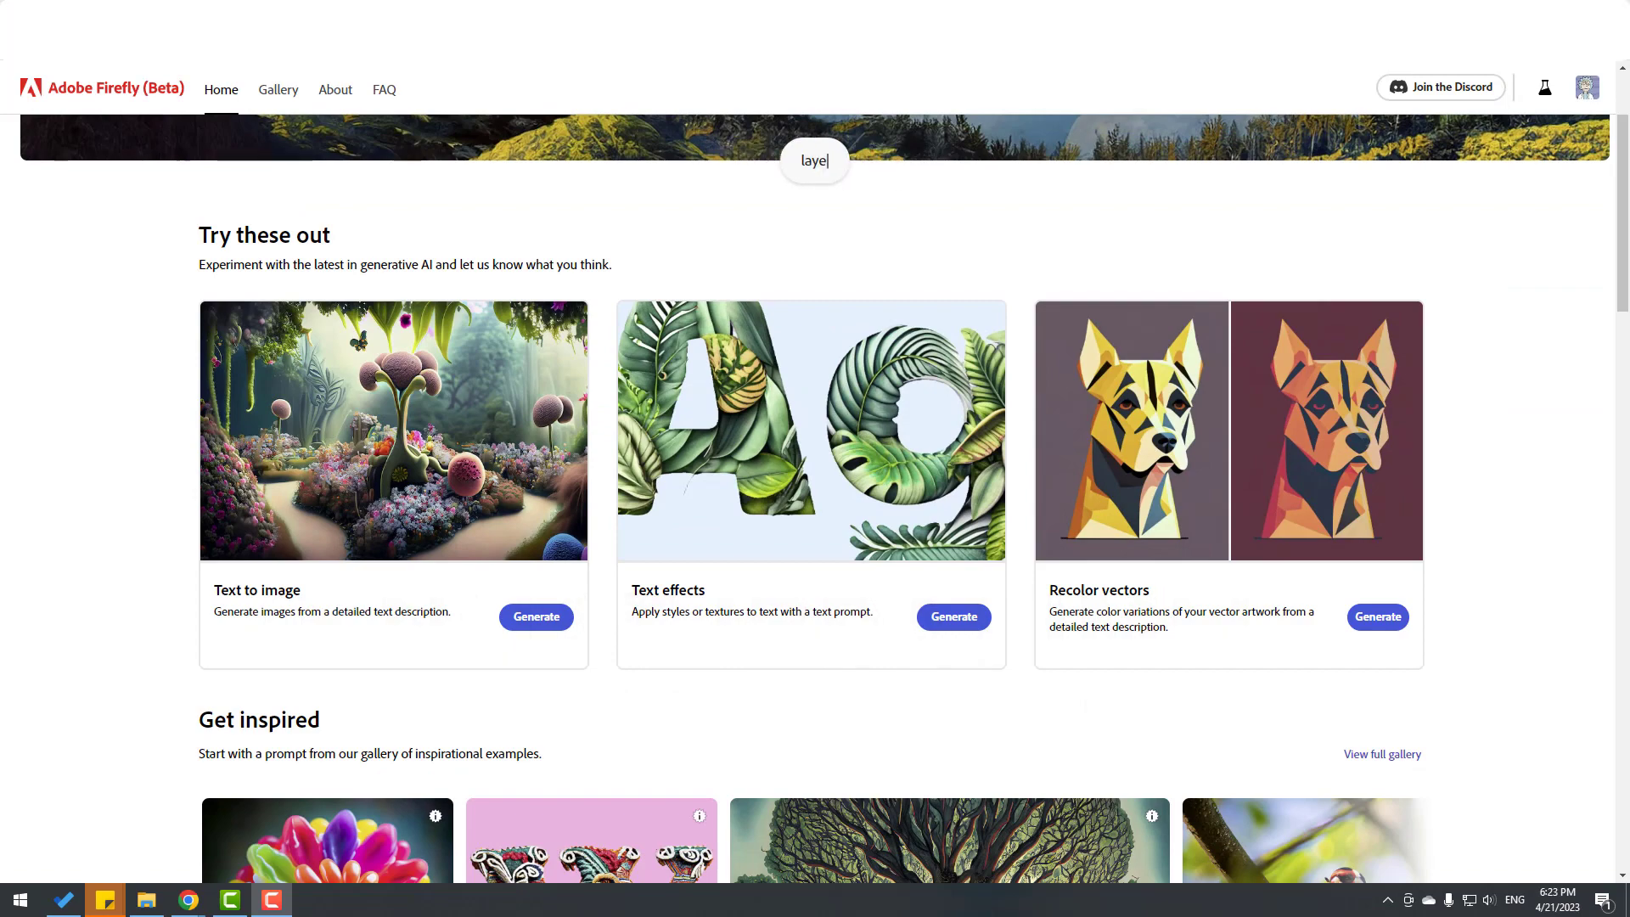
- In Text to image, generate four images from the prompt 'youtuber making video with his cat'
scroll(361, 387, up, 1)
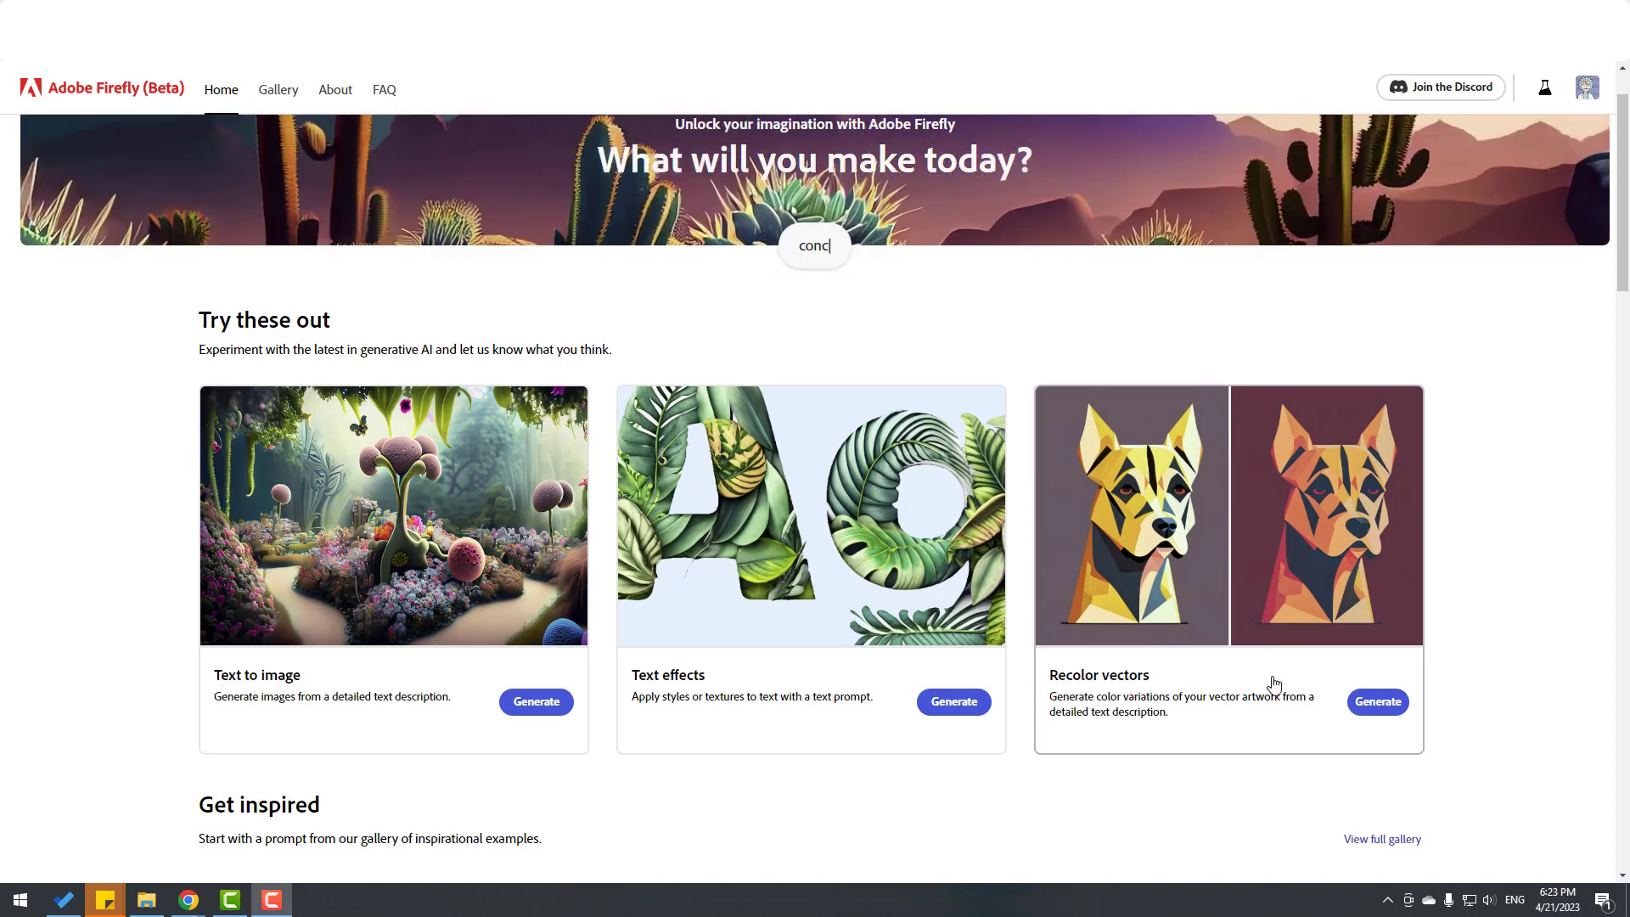
click(535, 701)
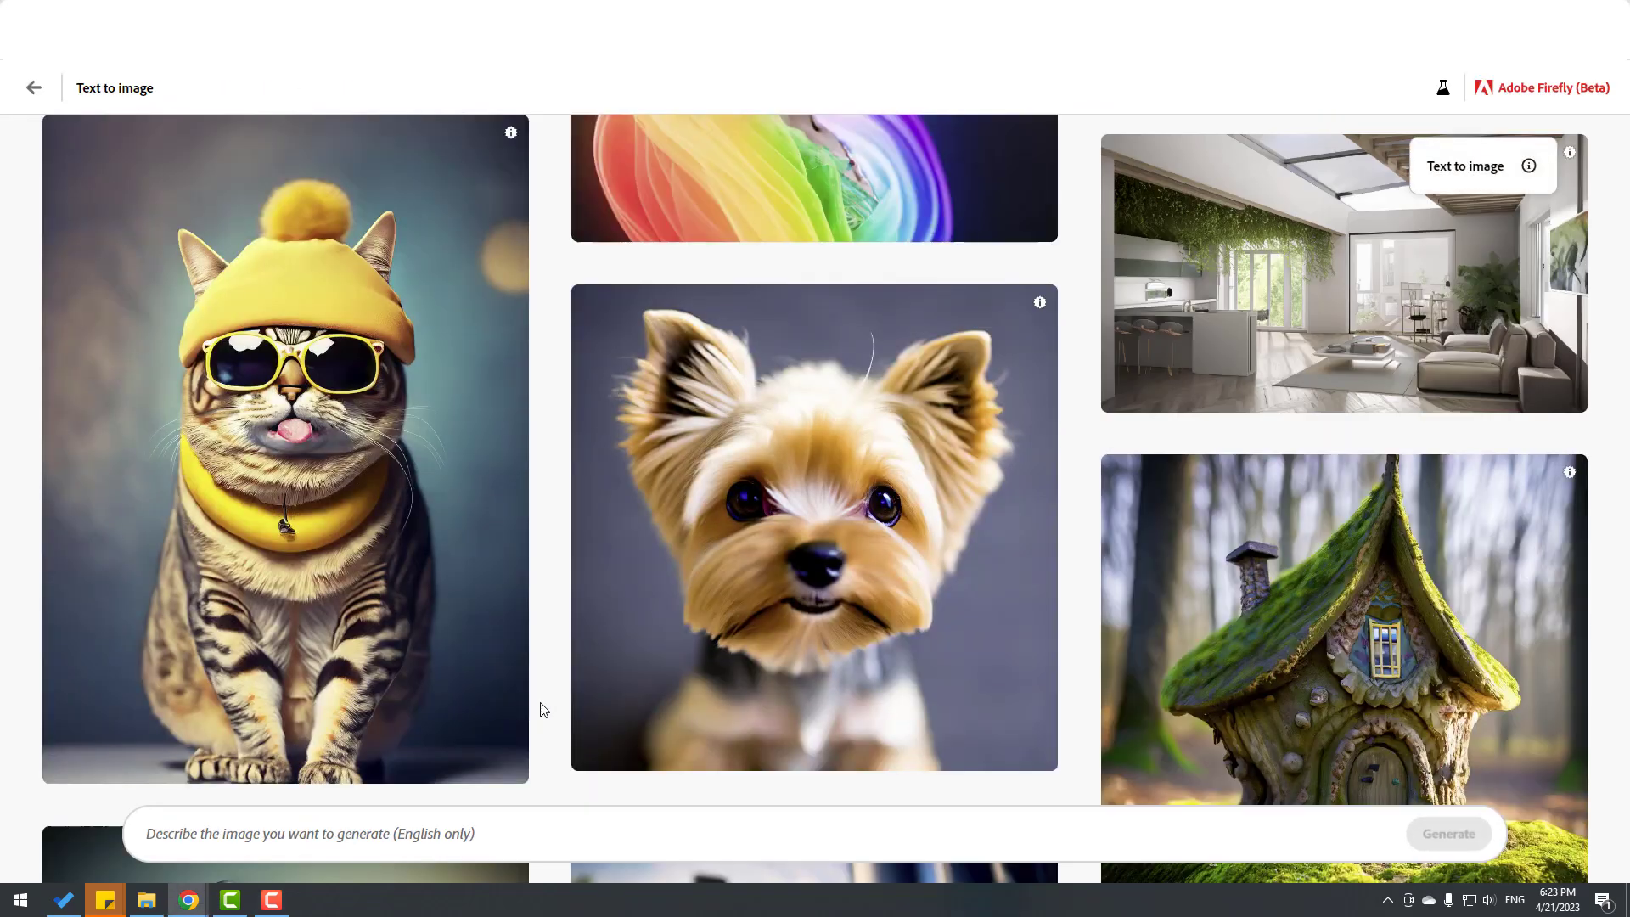
scroll(556, 254, up, 8)
scroll(559, 263, down, 5)
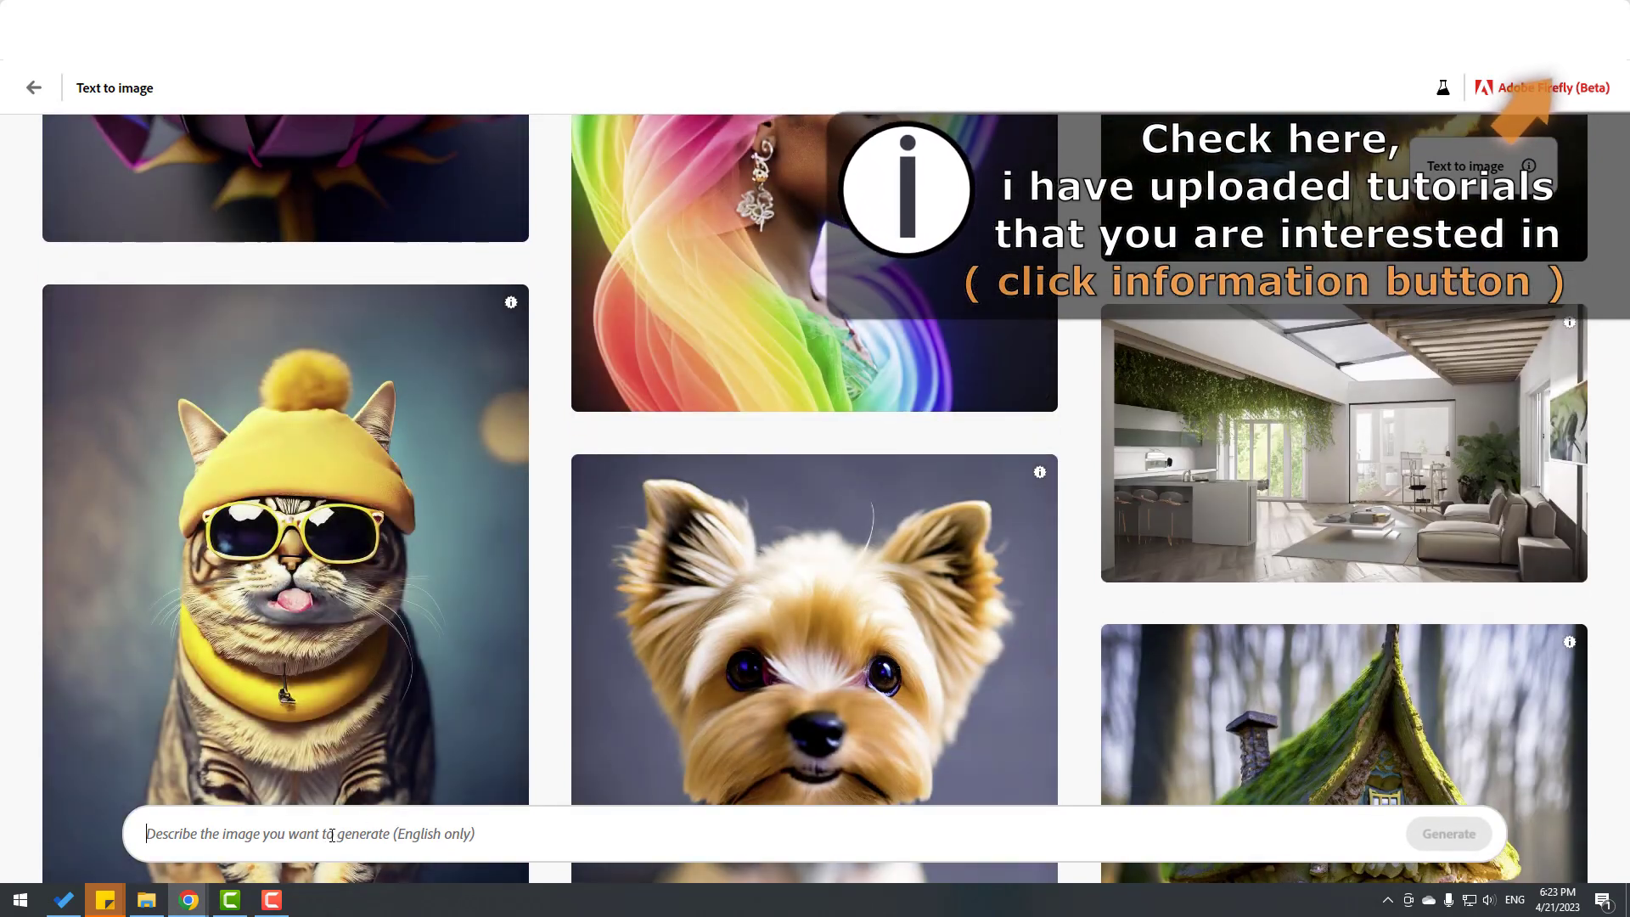
click(349, 837)
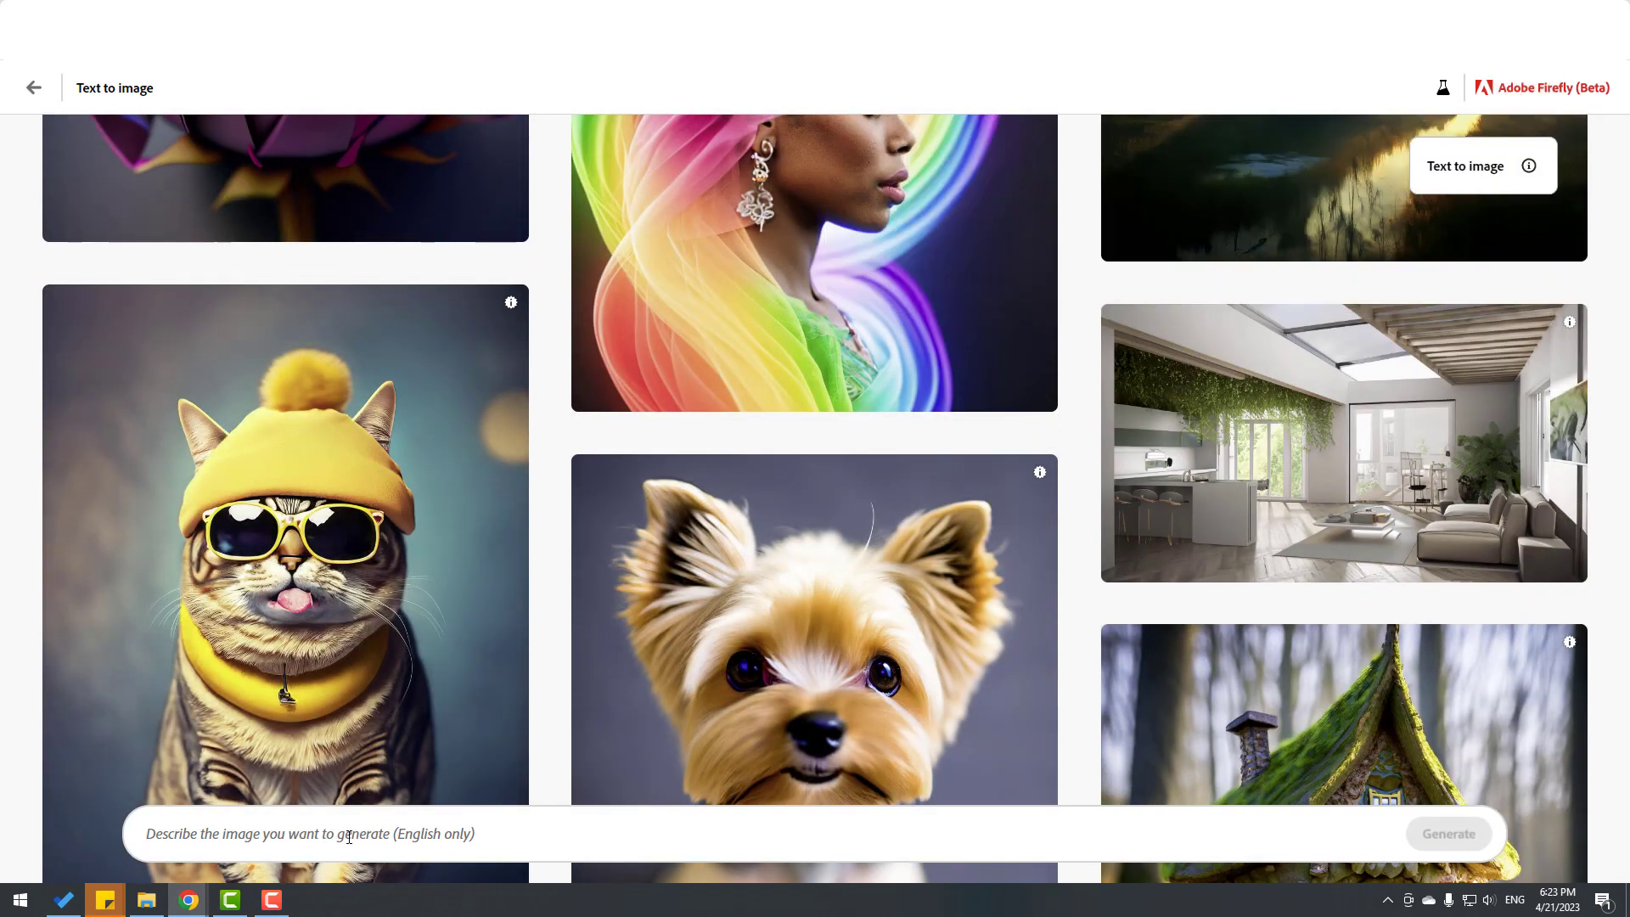
text(youtuber)
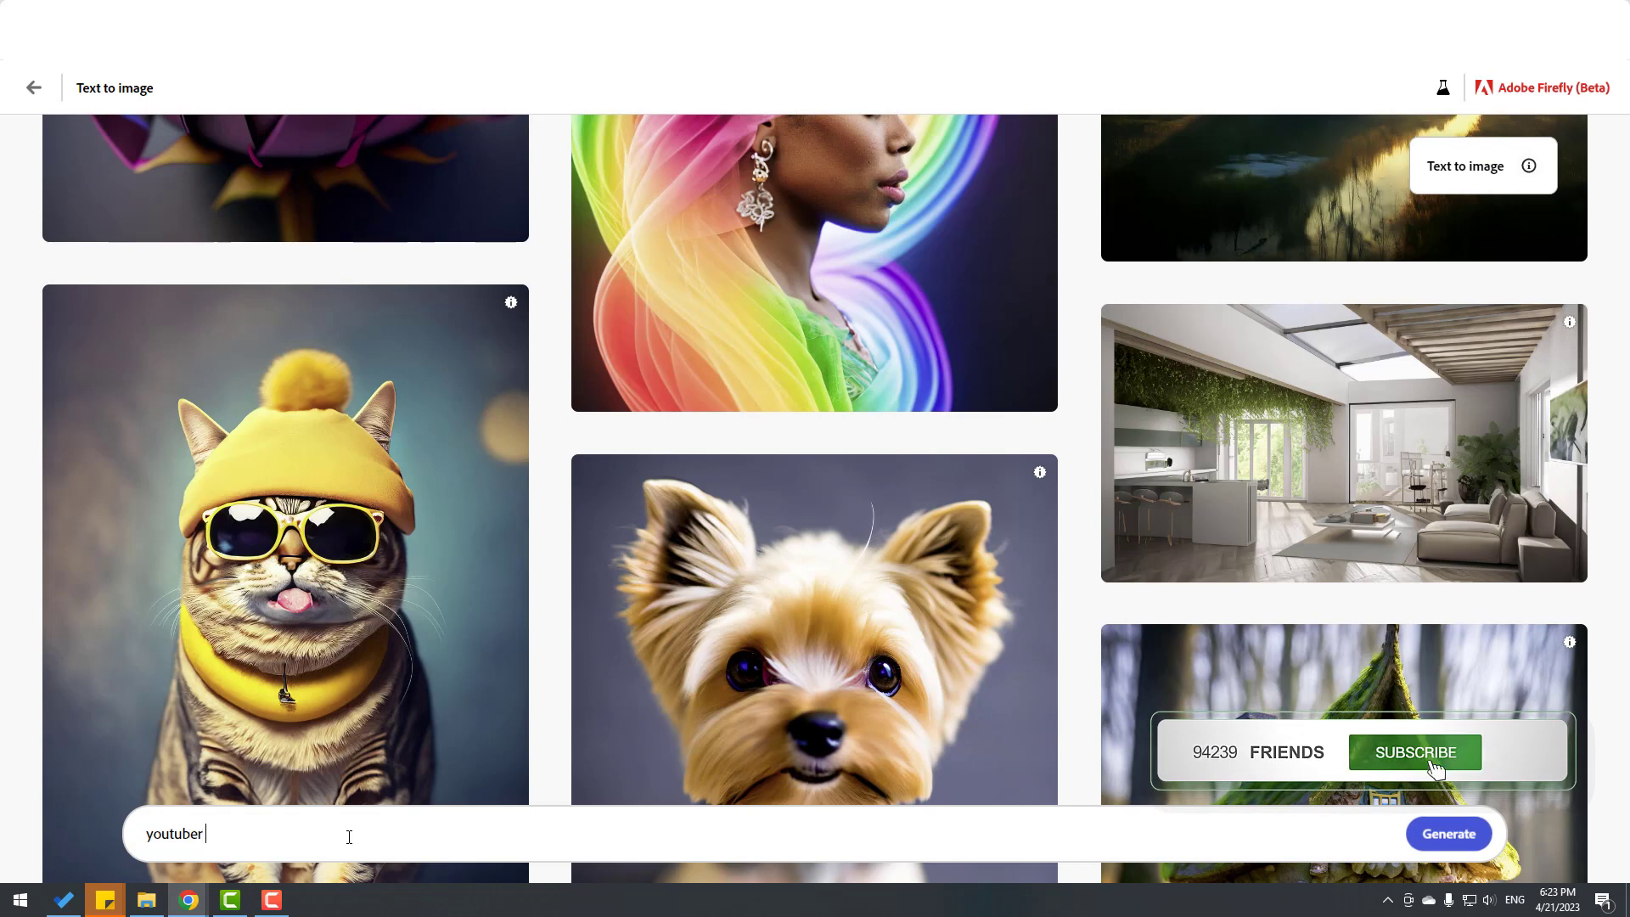
text( making video with his cat)
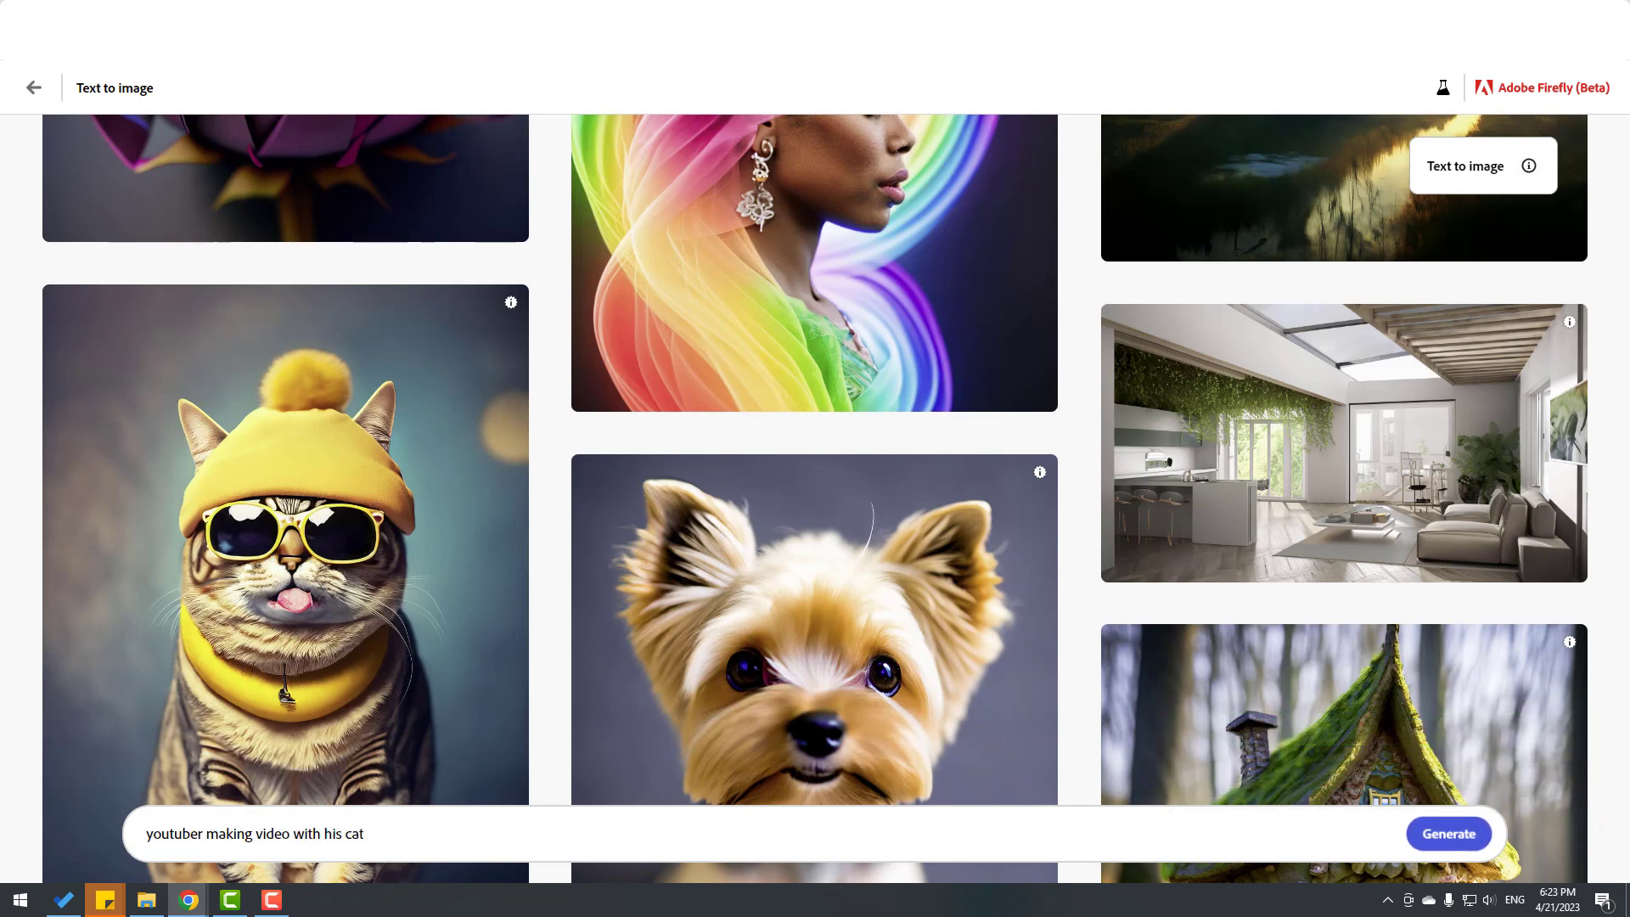
click(1448, 834)
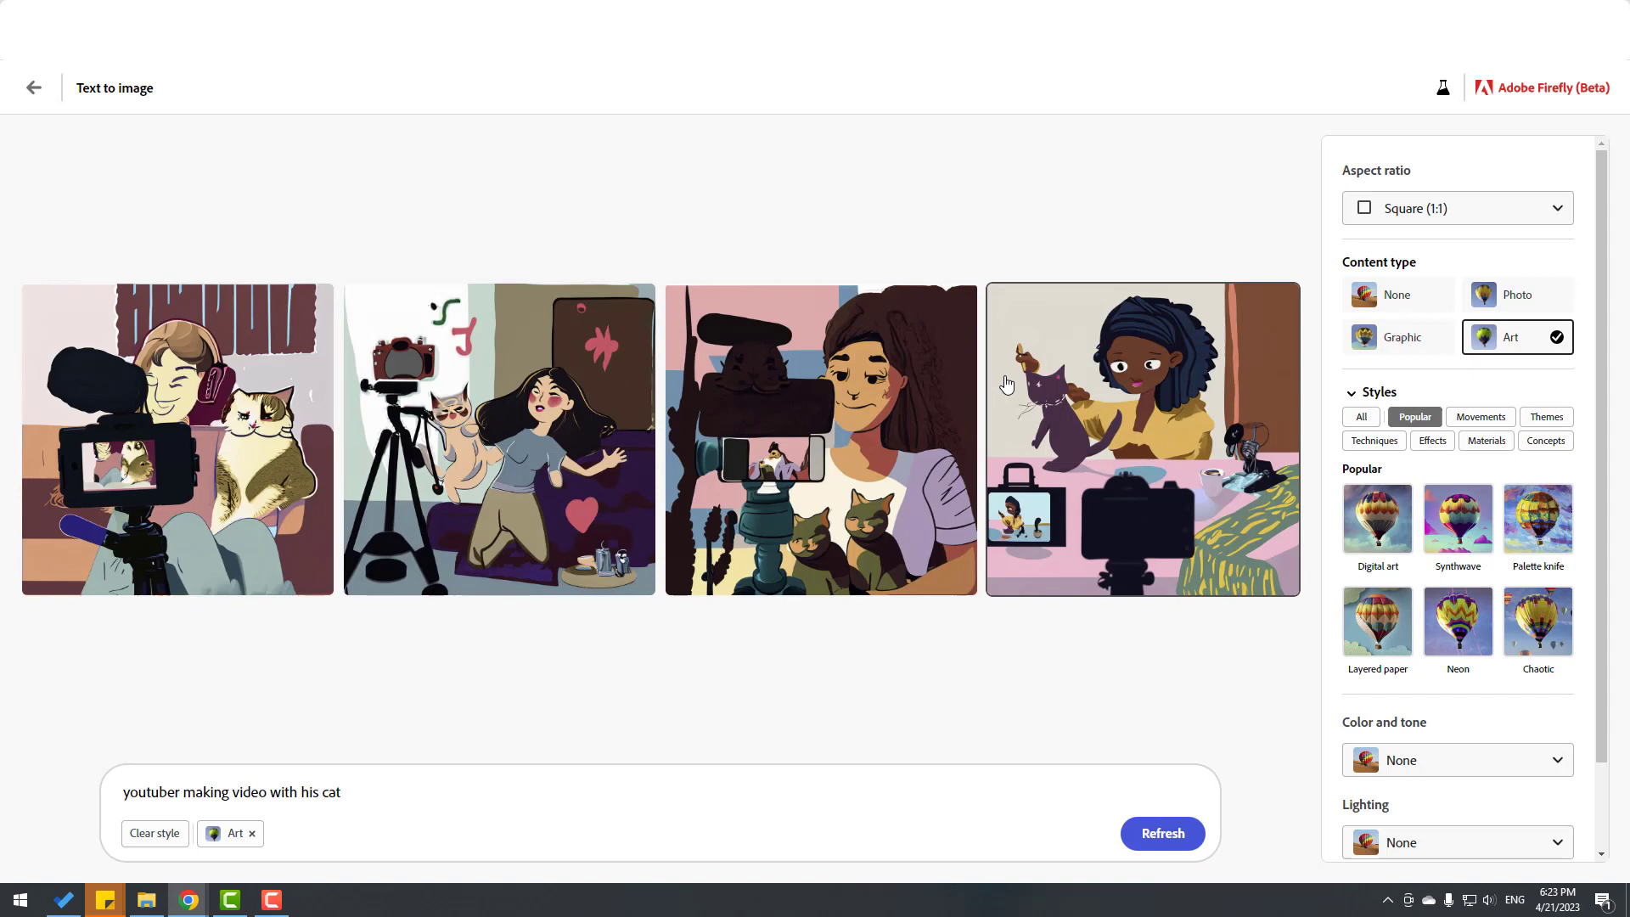
- Change the aspect ratio from square to Widescreen (16:9)
mouse_move(1004, 384)
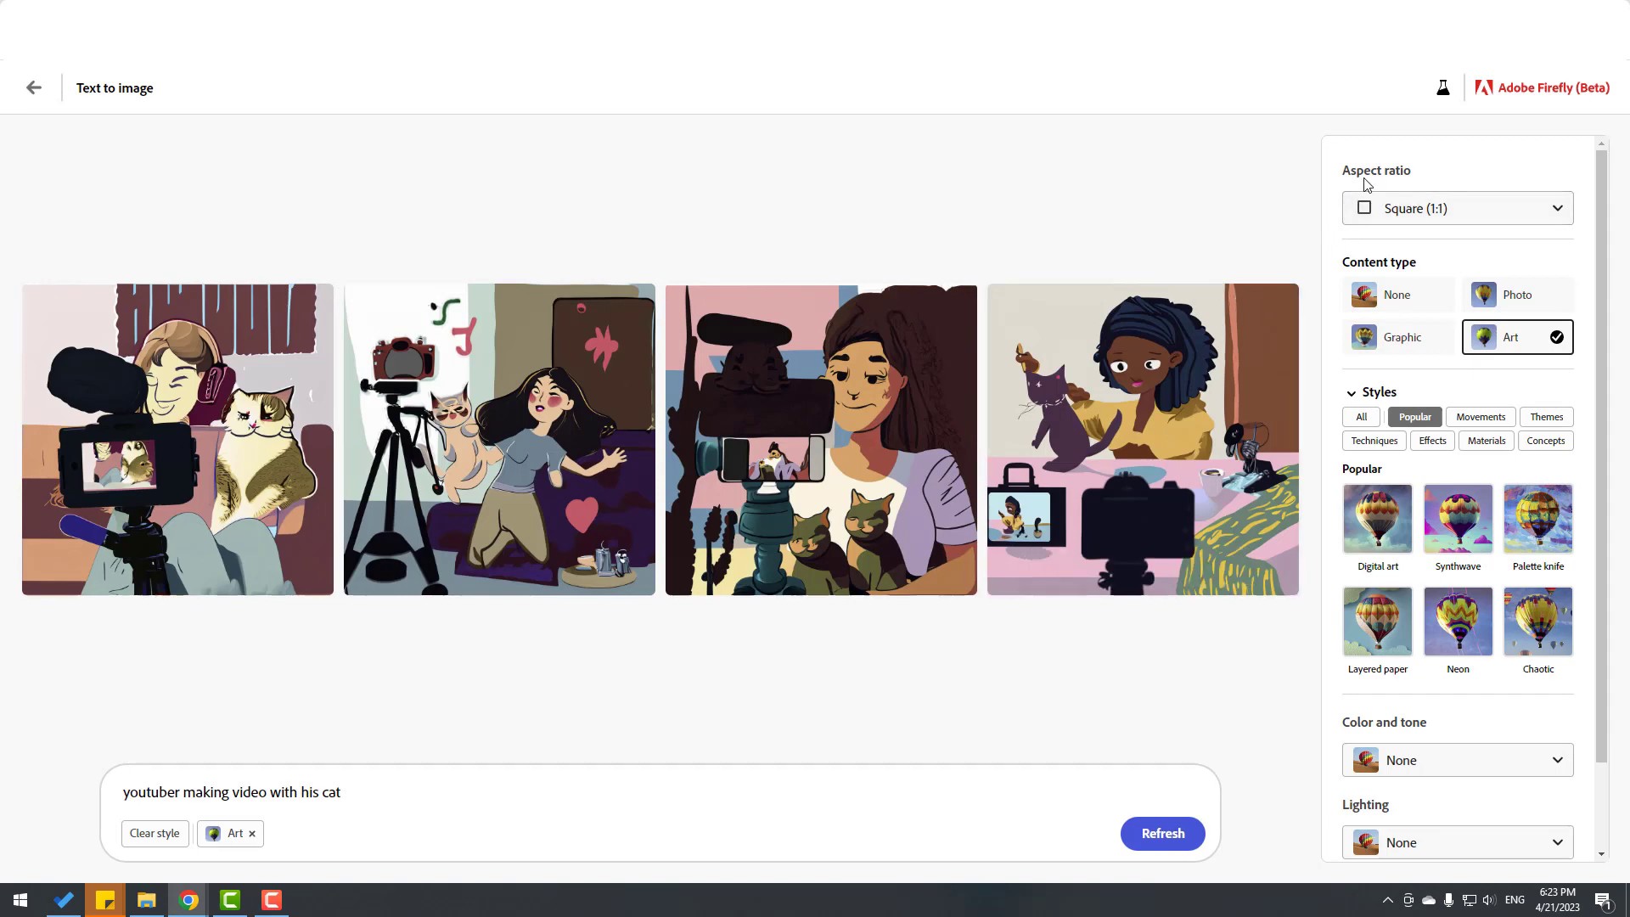
click(1559, 212)
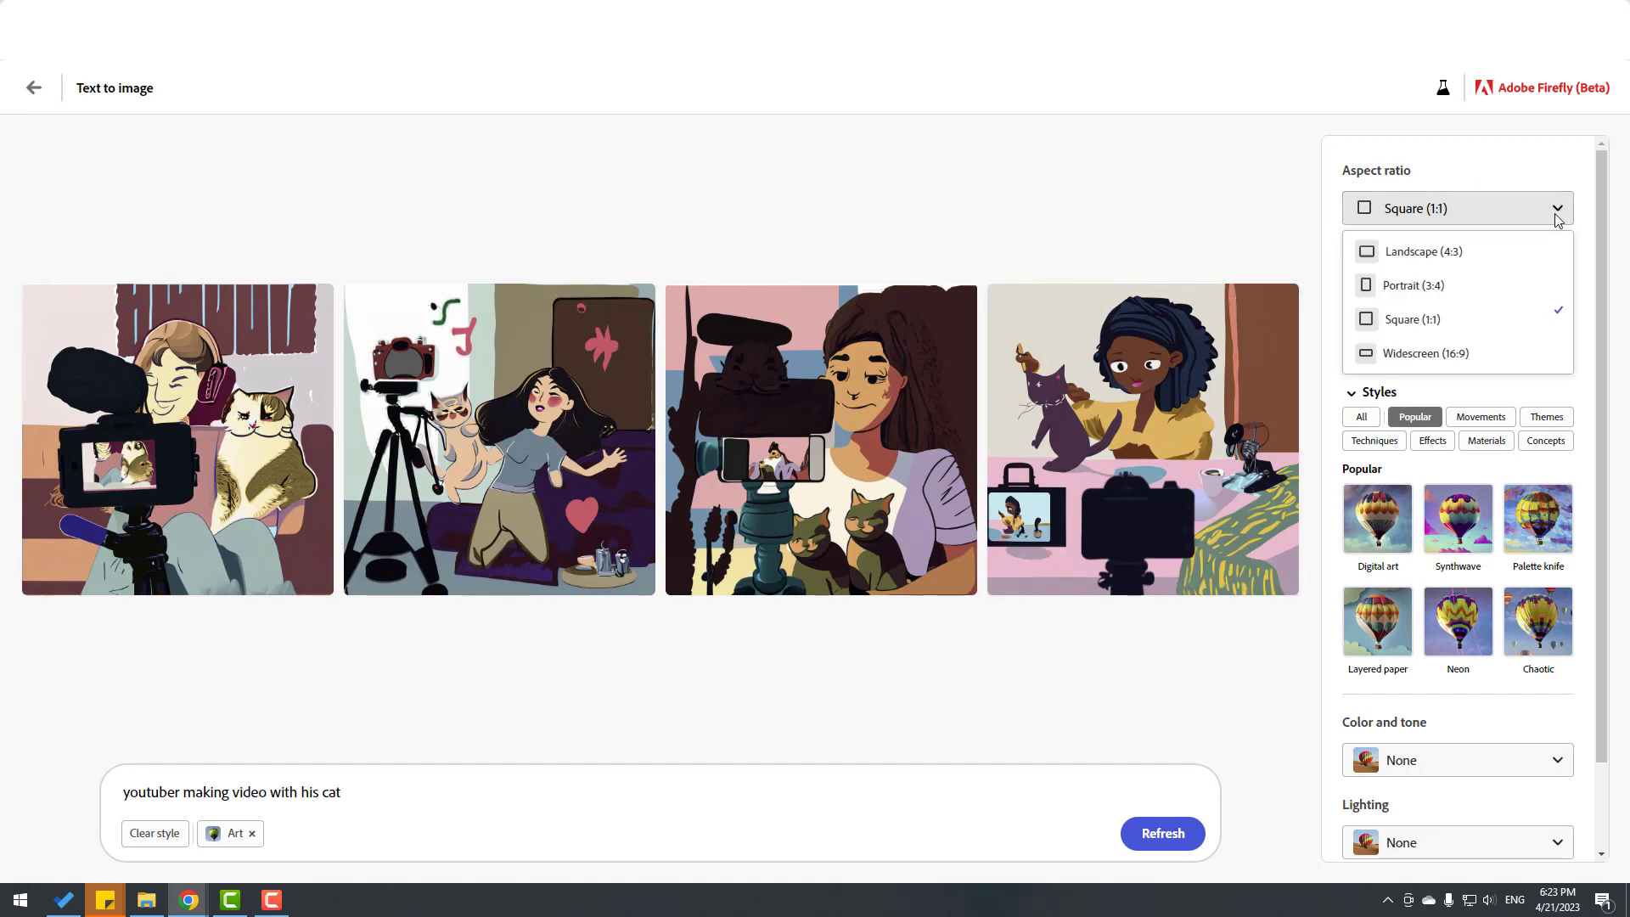
click(1449, 353)
mouse_move(828, 607)
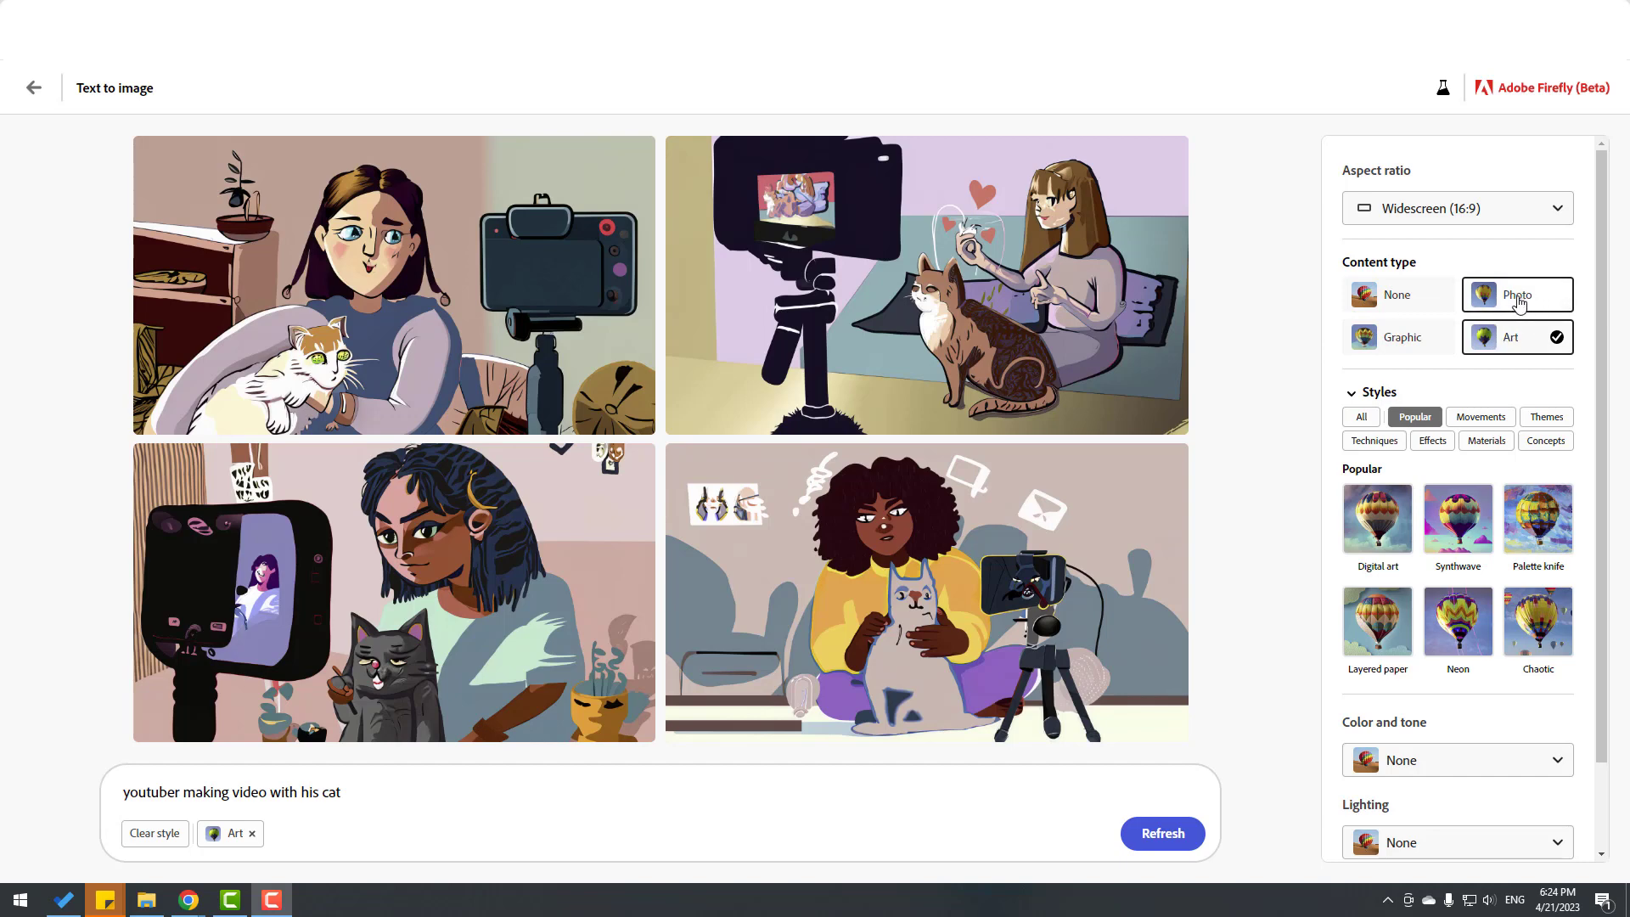
click(1518, 302)
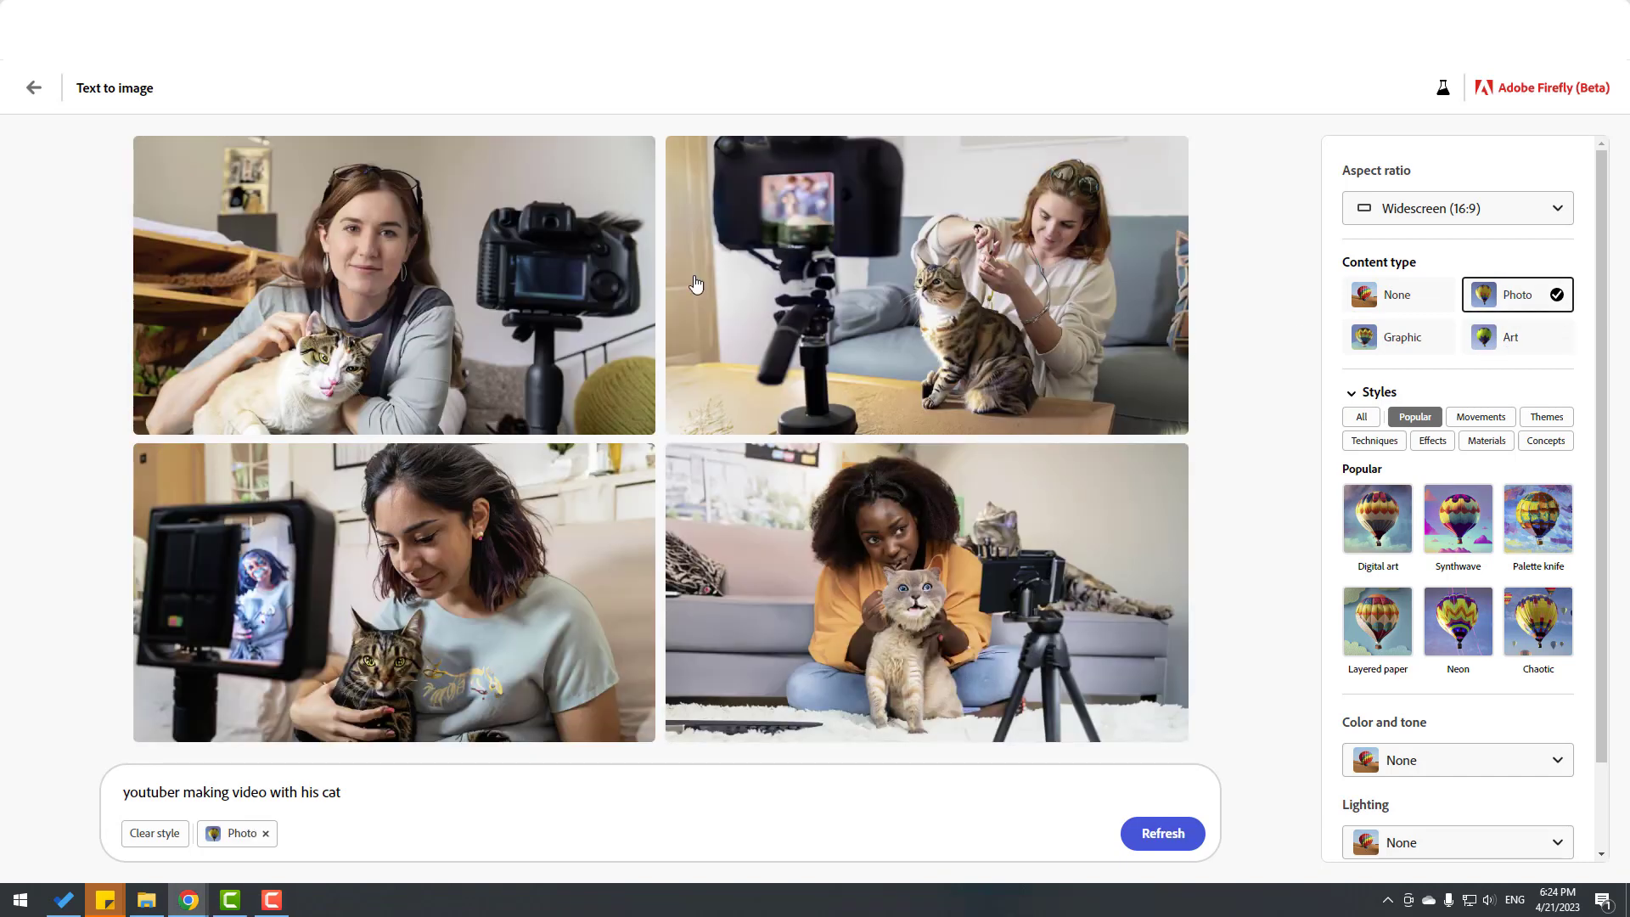
mouse_move(469, 435)
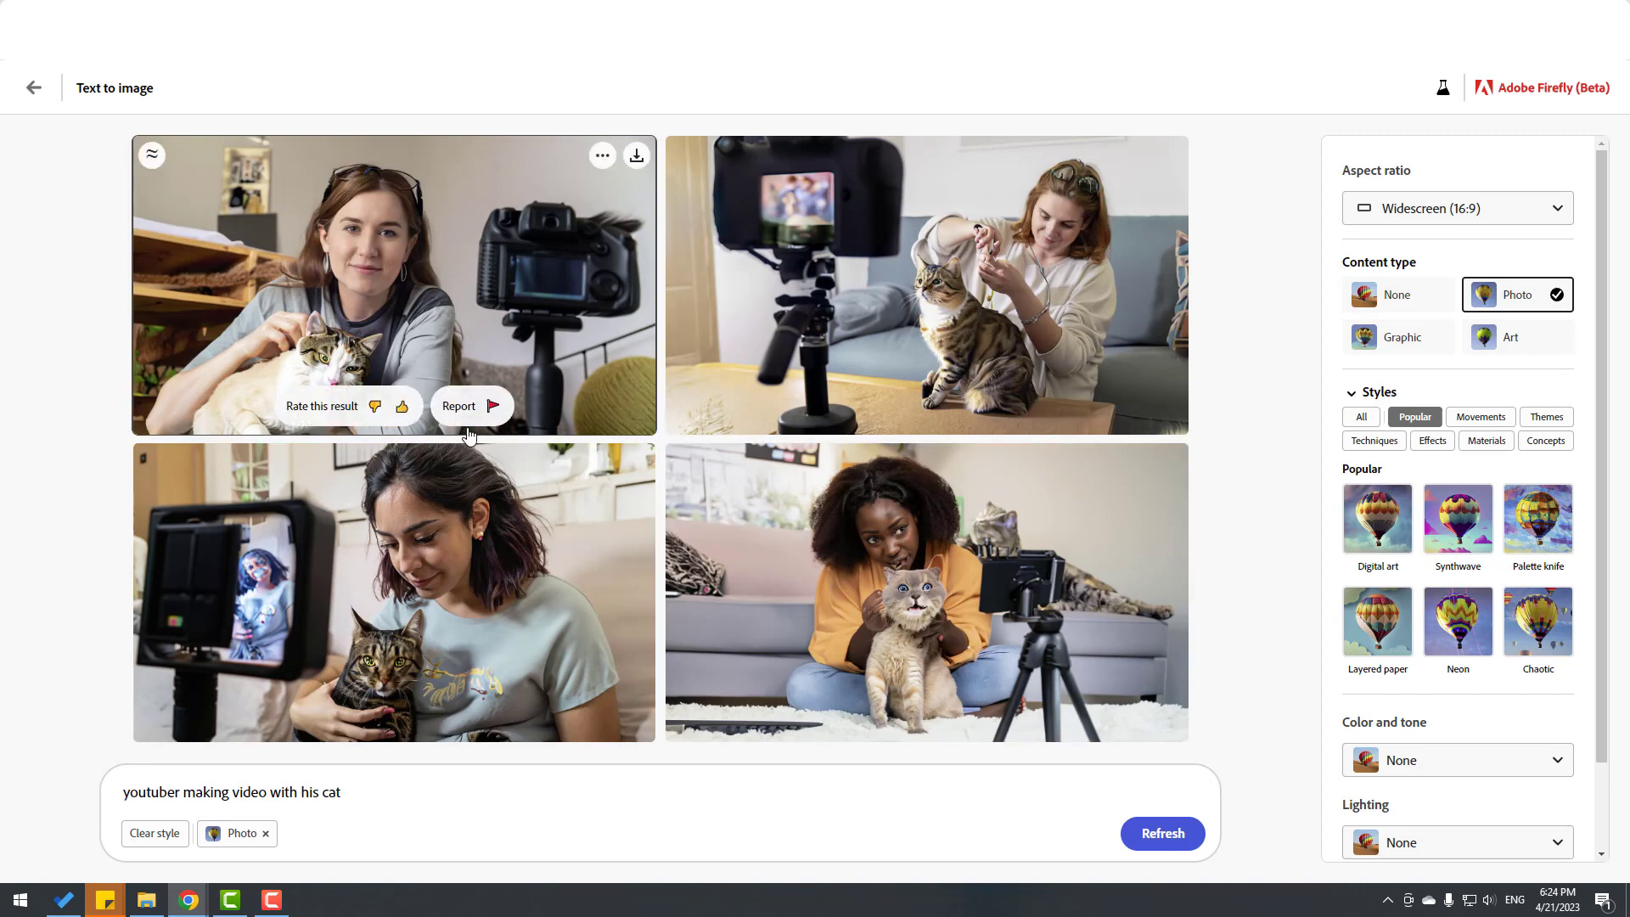
click(1378, 304)
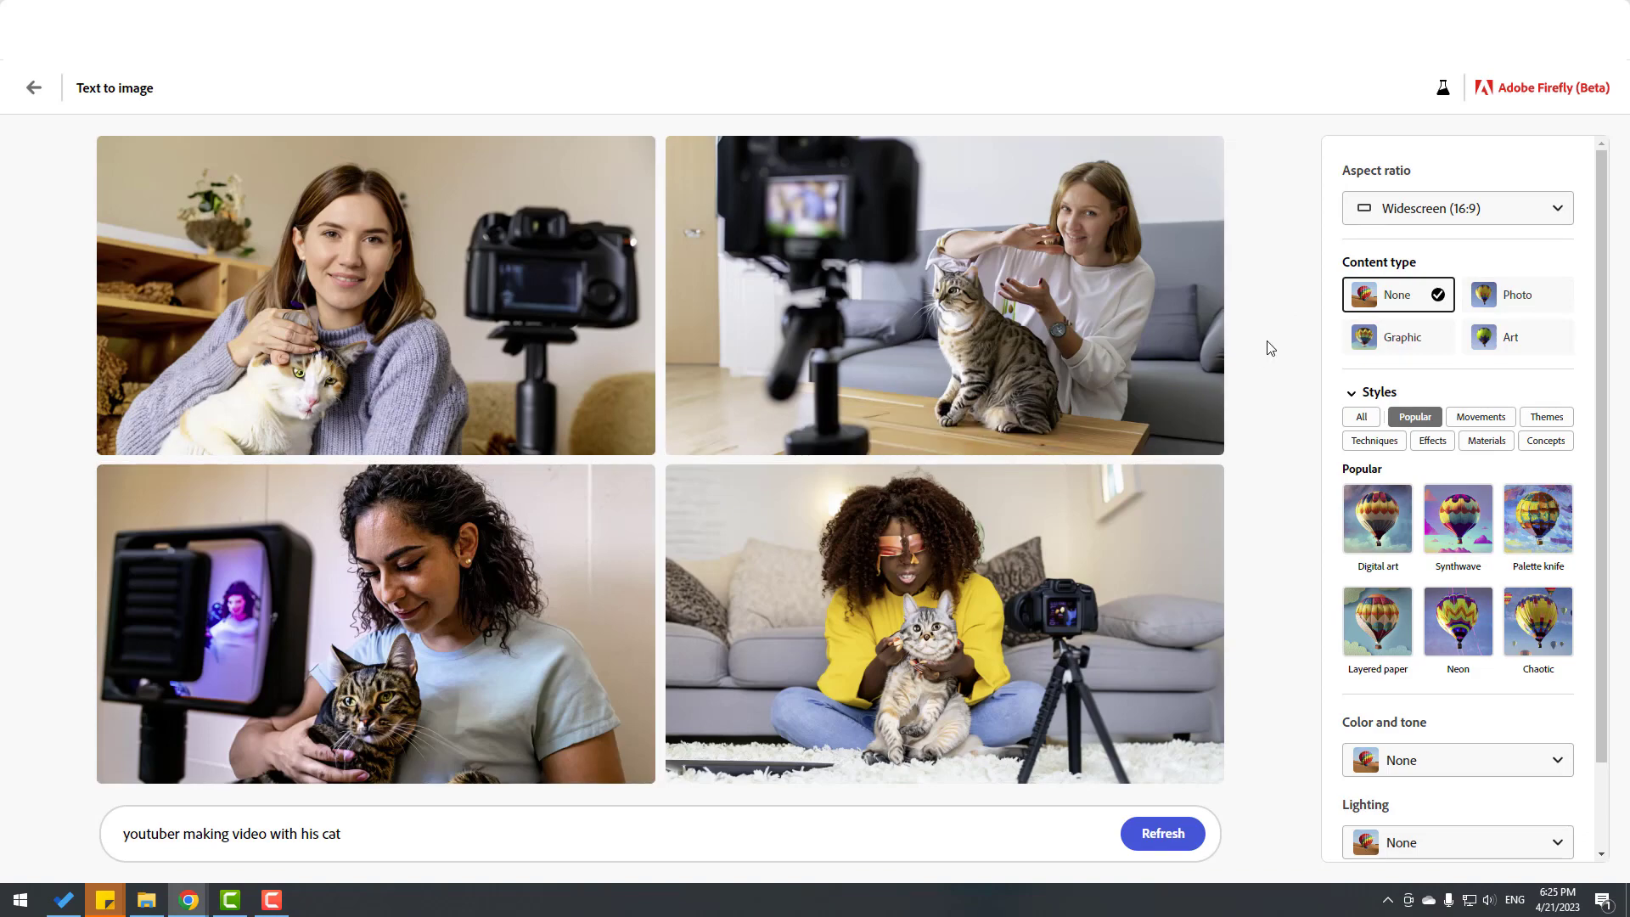
click(1528, 344)
scroll(1461, 382, down, 2)
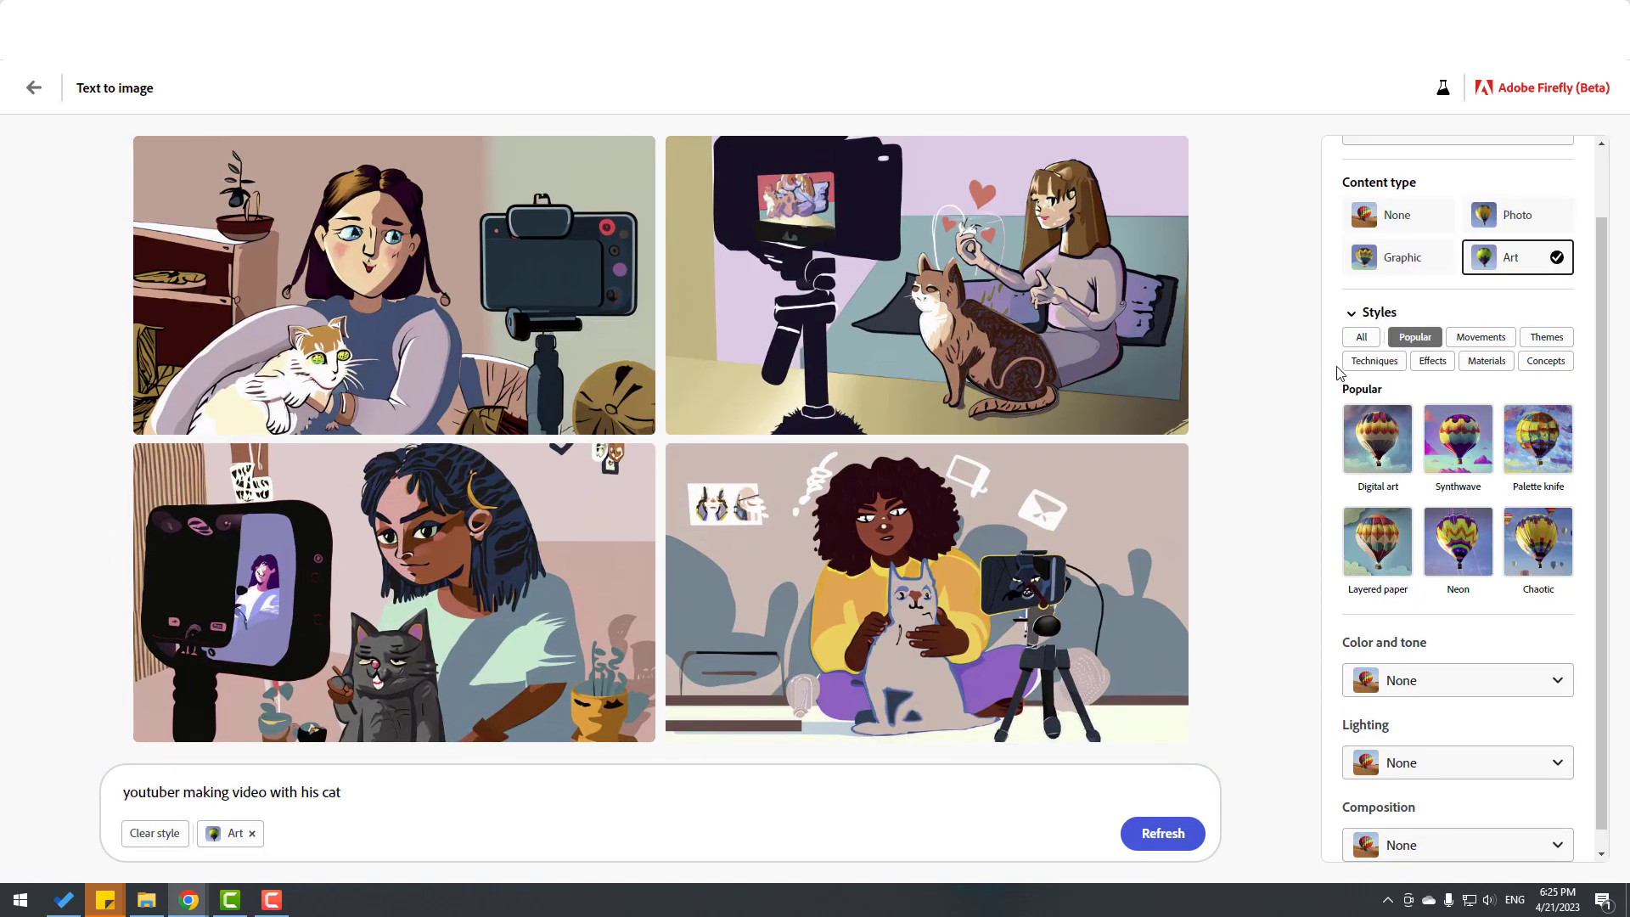
- Add the Digital art and Neon styles to the prompt, leaving color and tone unchanged
scroll(1345, 408, up, 2)
scroll(1370, 416, down, 1)
click(1376, 420)
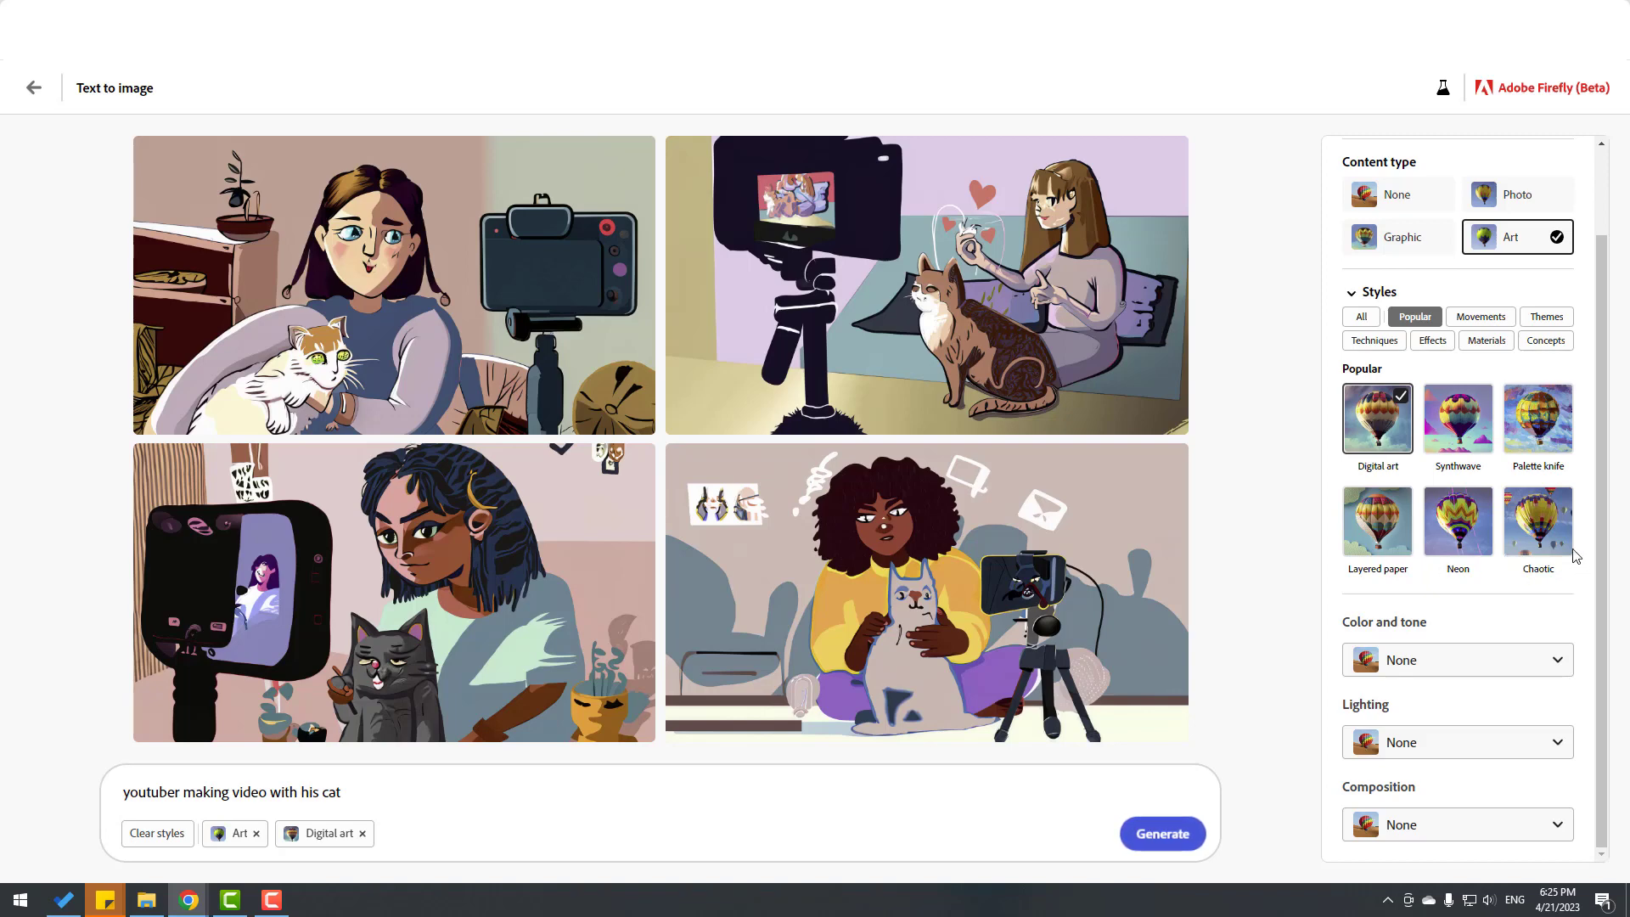
click(1460, 524)
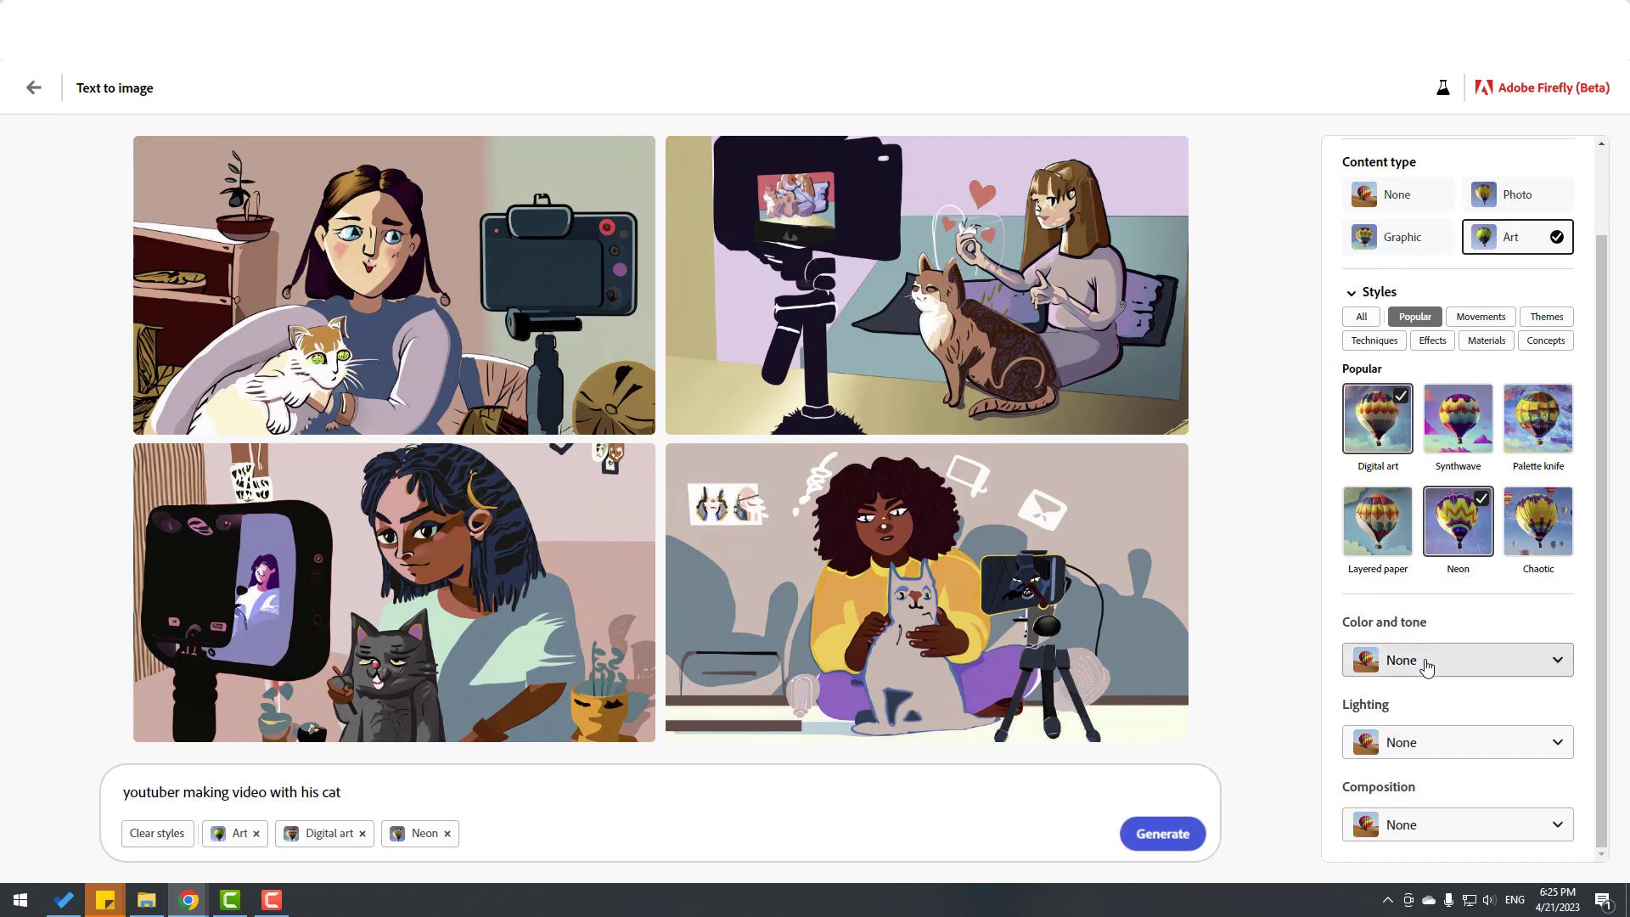
click(1425, 661)
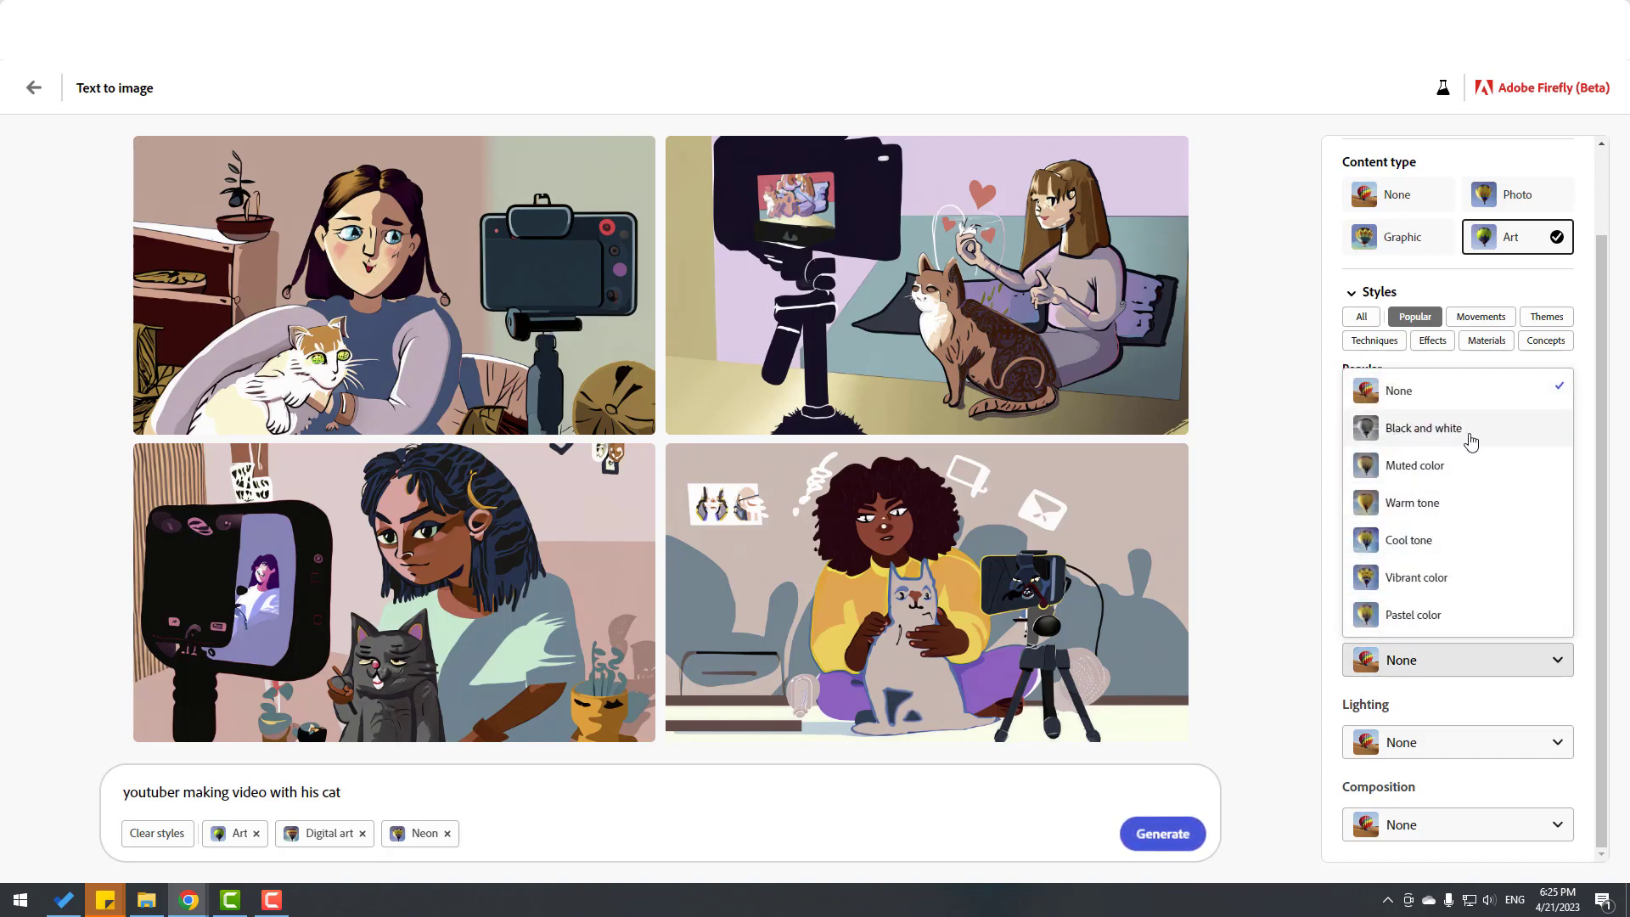
click(1332, 519)
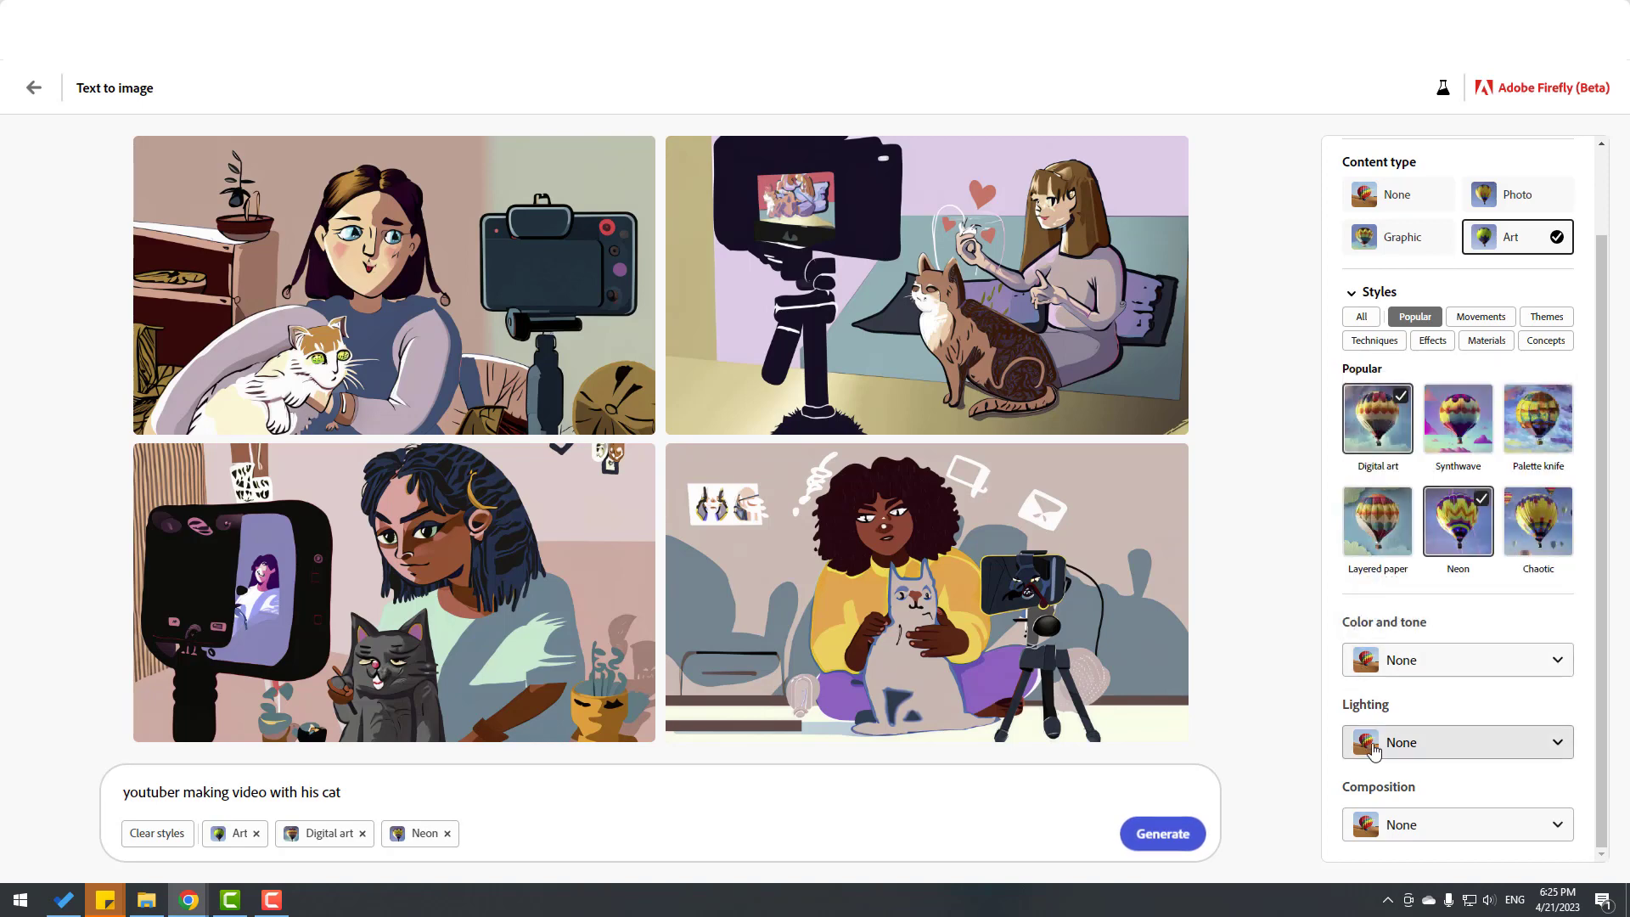
- Apply Studio lighting and Wide angle composition, then regenerate the images
click(1374, 750)
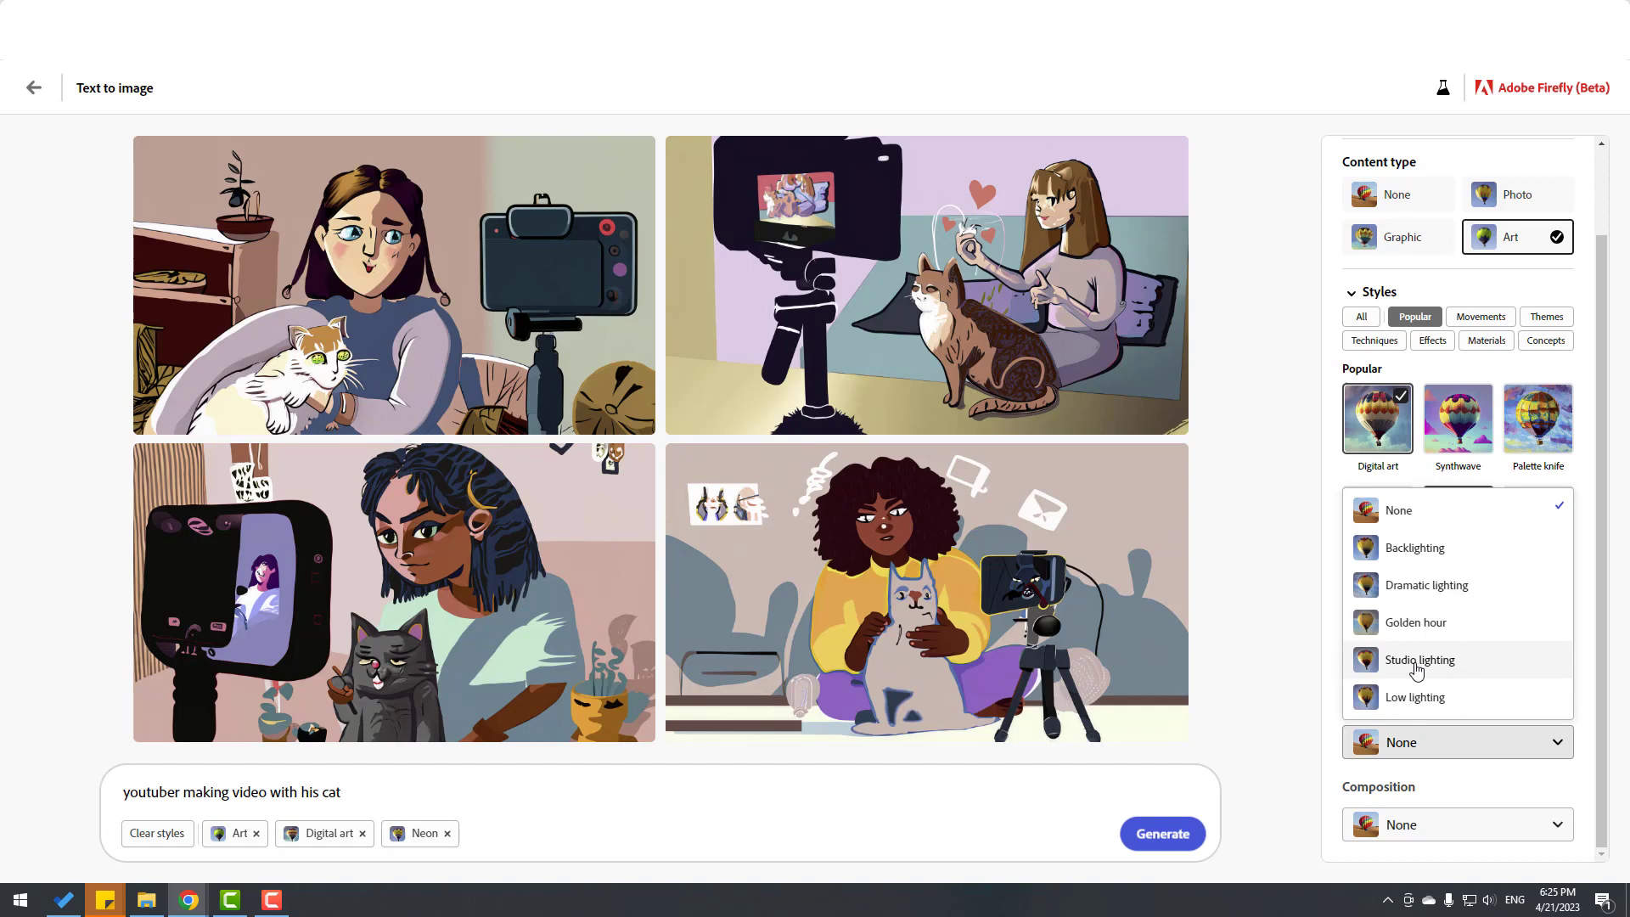
click(1413, 662)
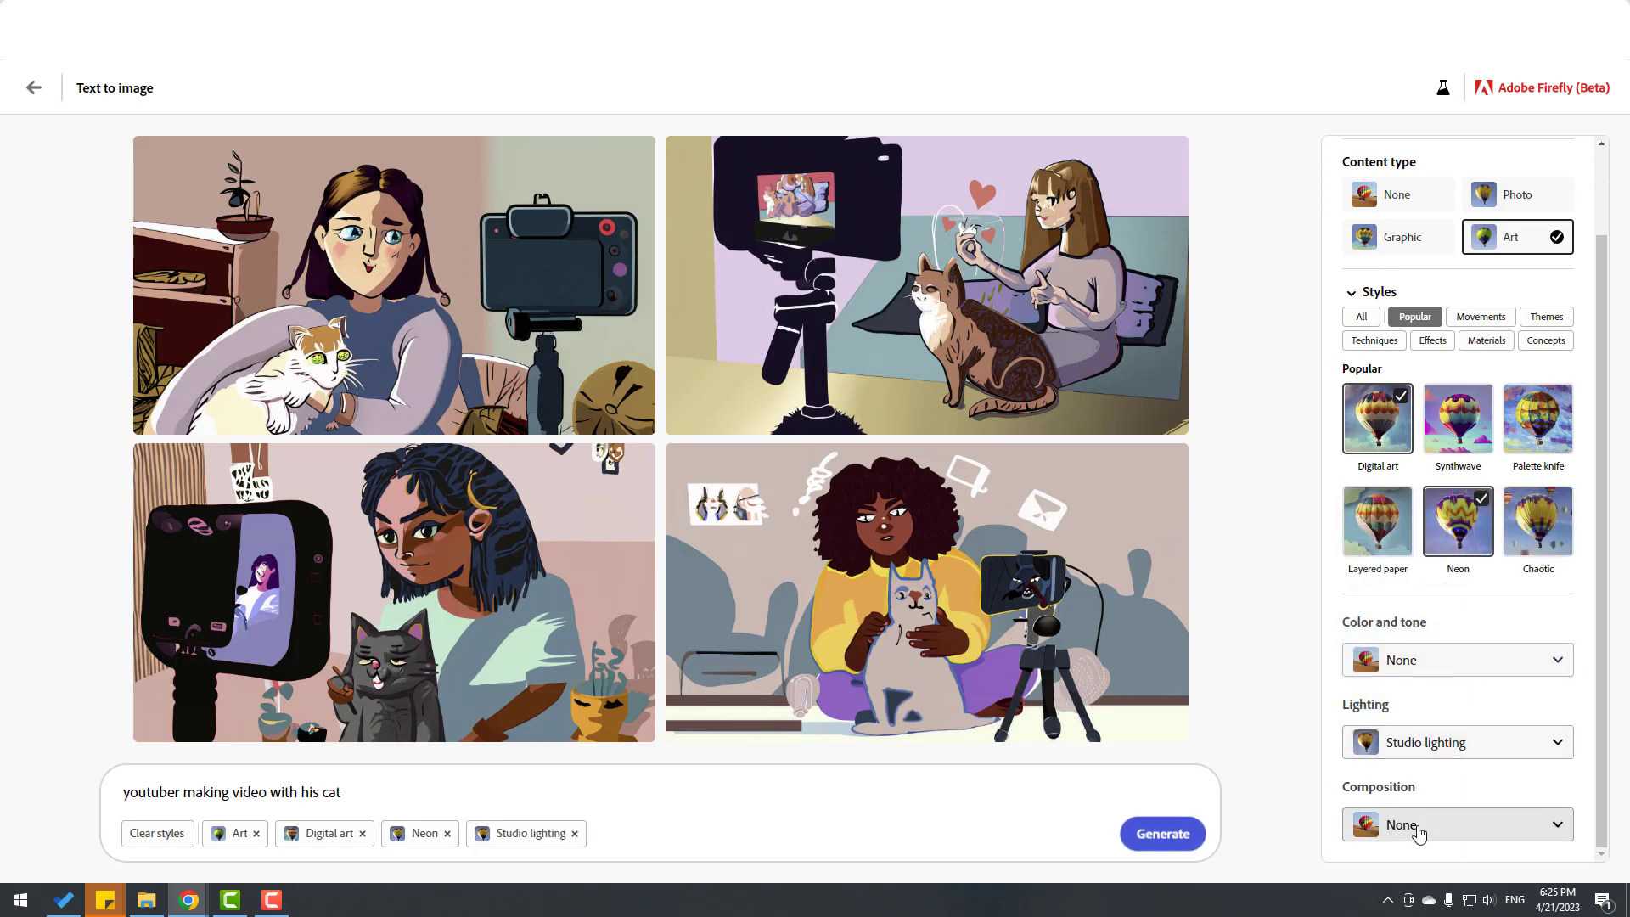
click(1415, 832)
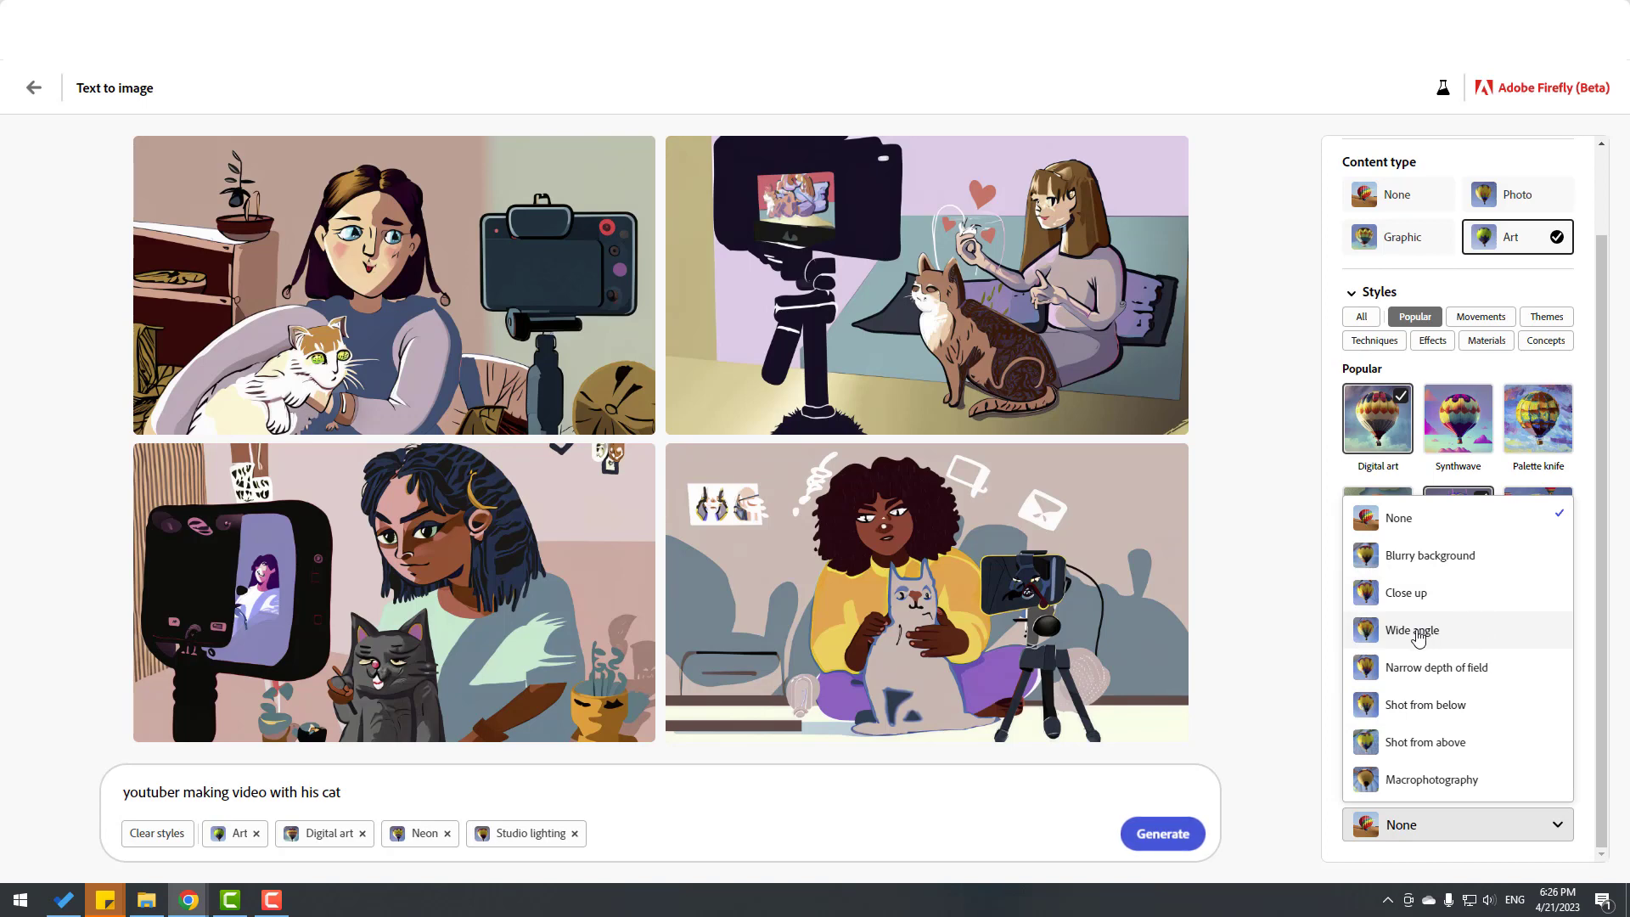
click(1417, 639)
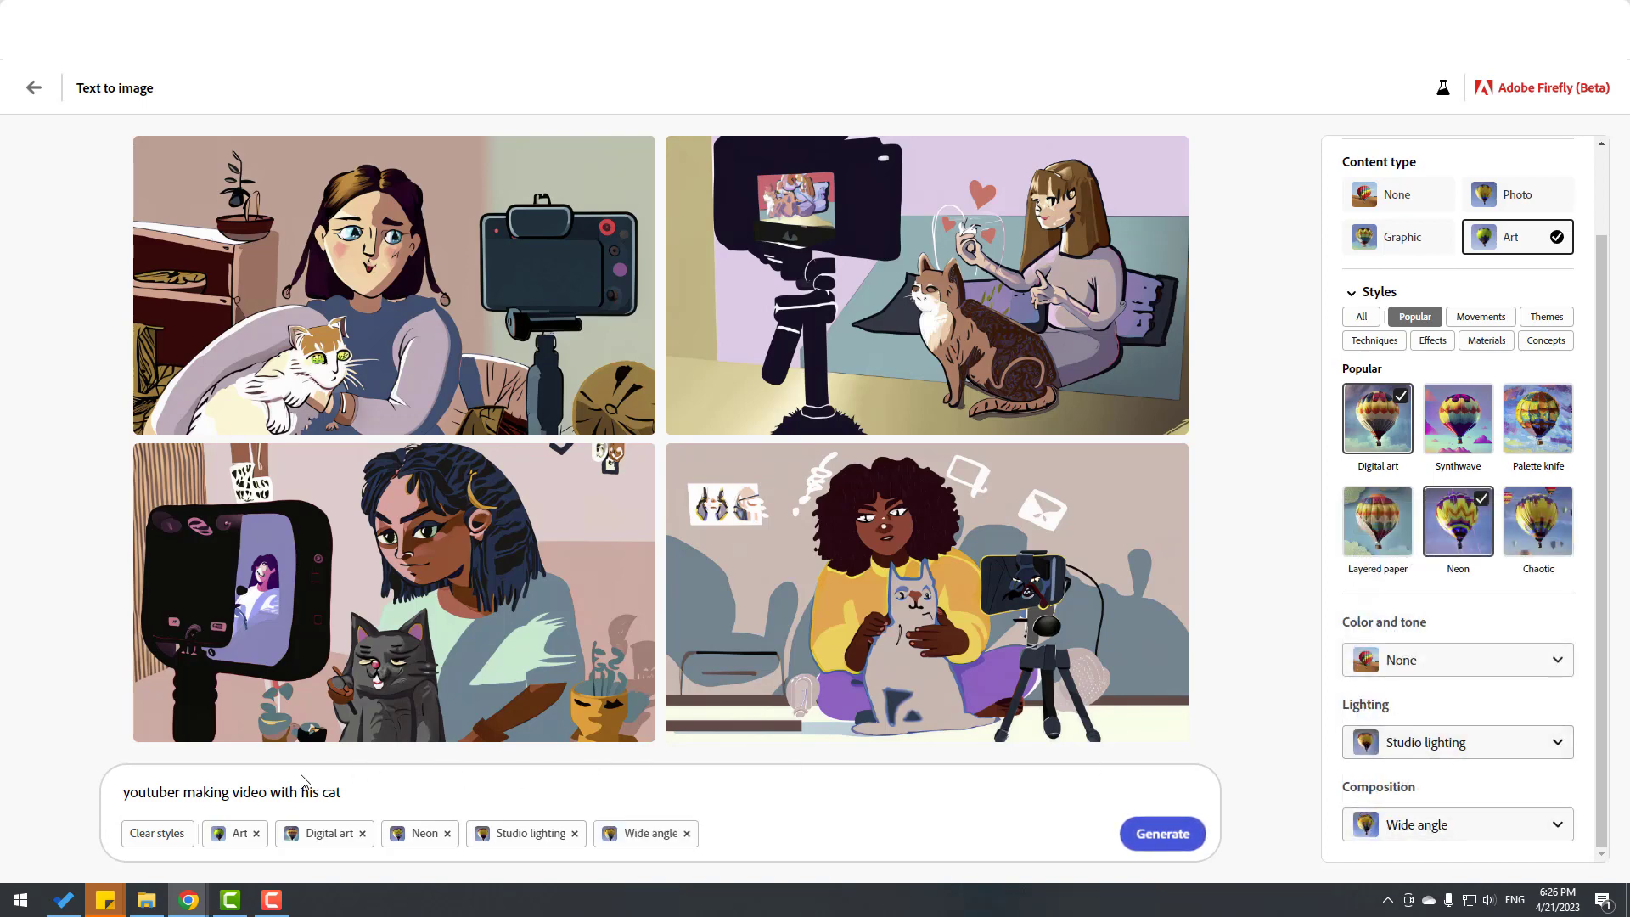
click(1174, 840)
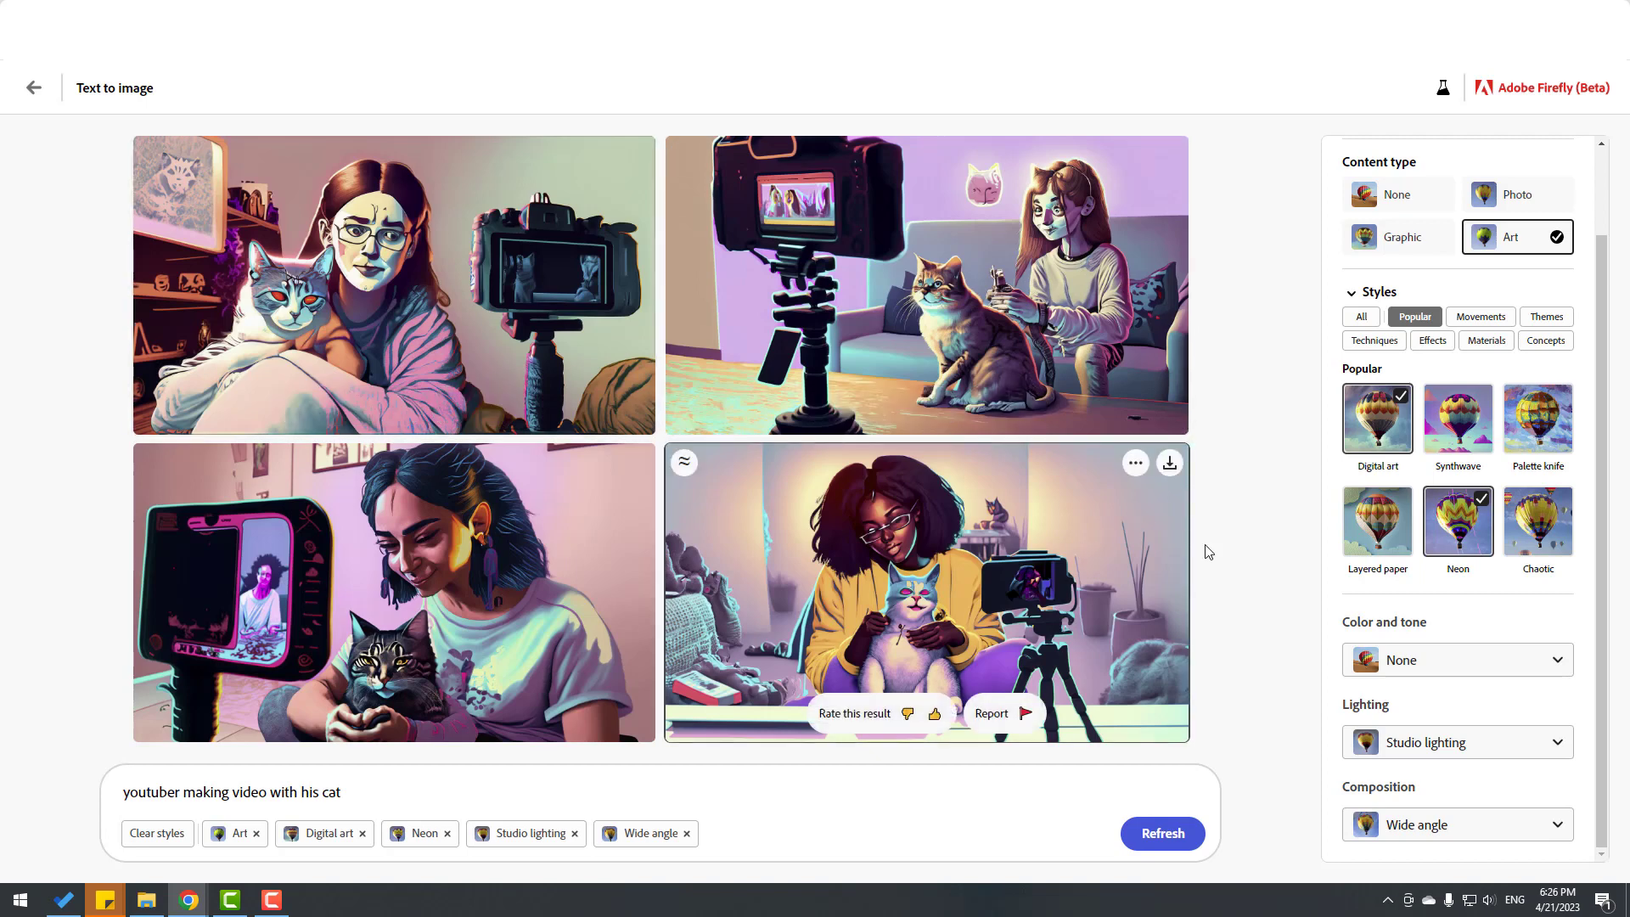
- Remove the Neon style chip and regenerate the cat youtuber images
click(447, 834)
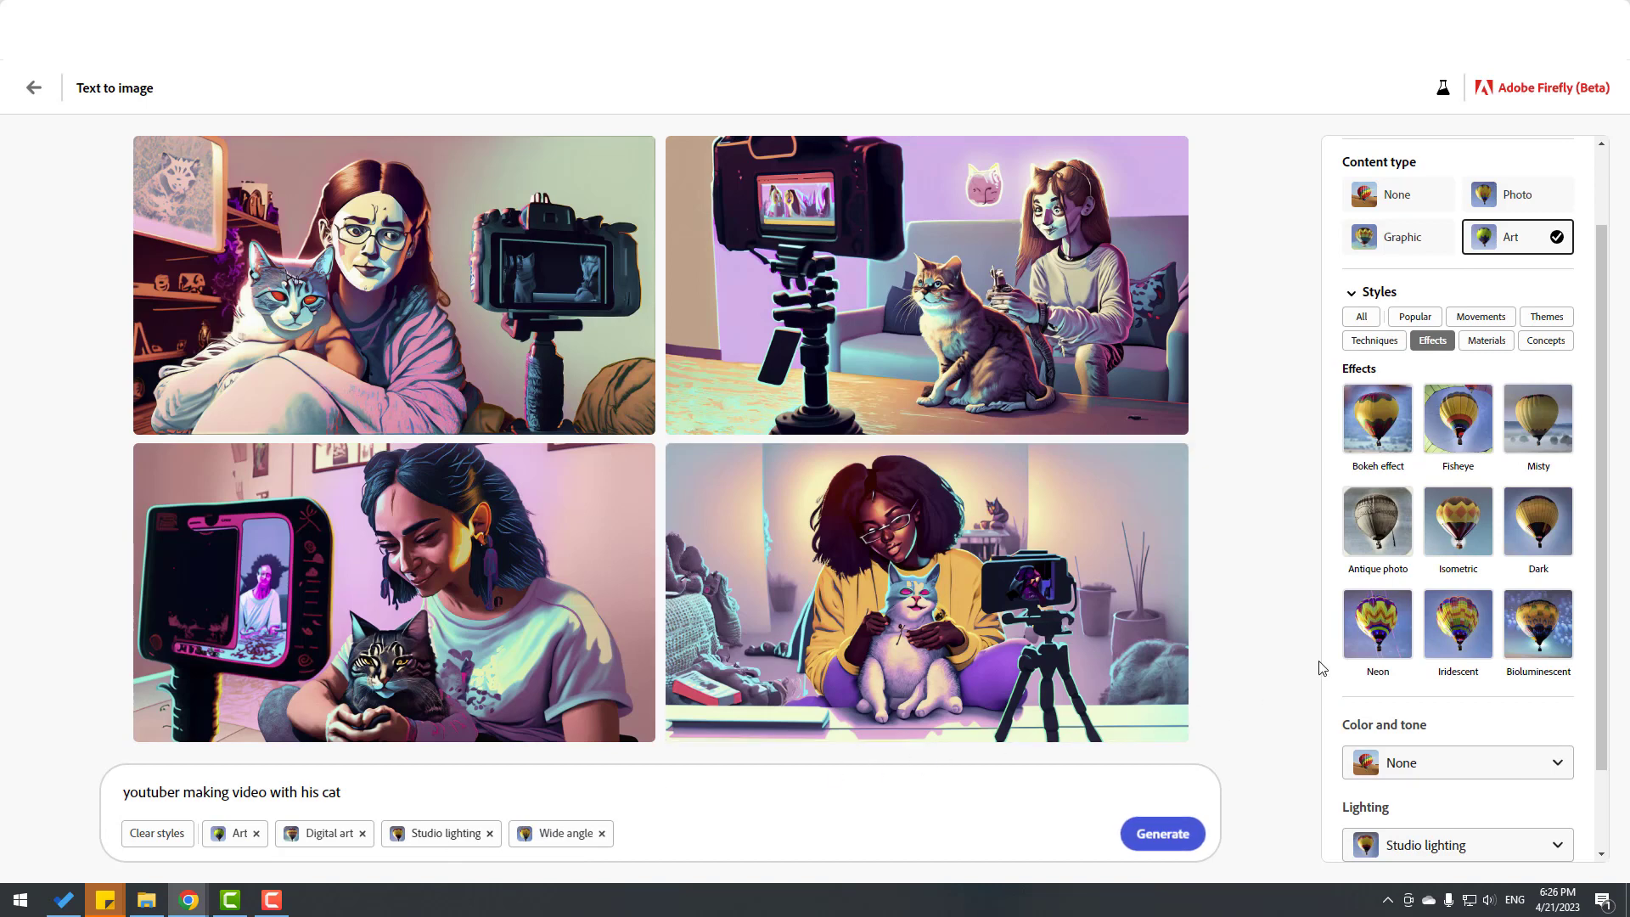
scroll(1444, 611, down, 1)
scroll(1445, 611, up, 2)
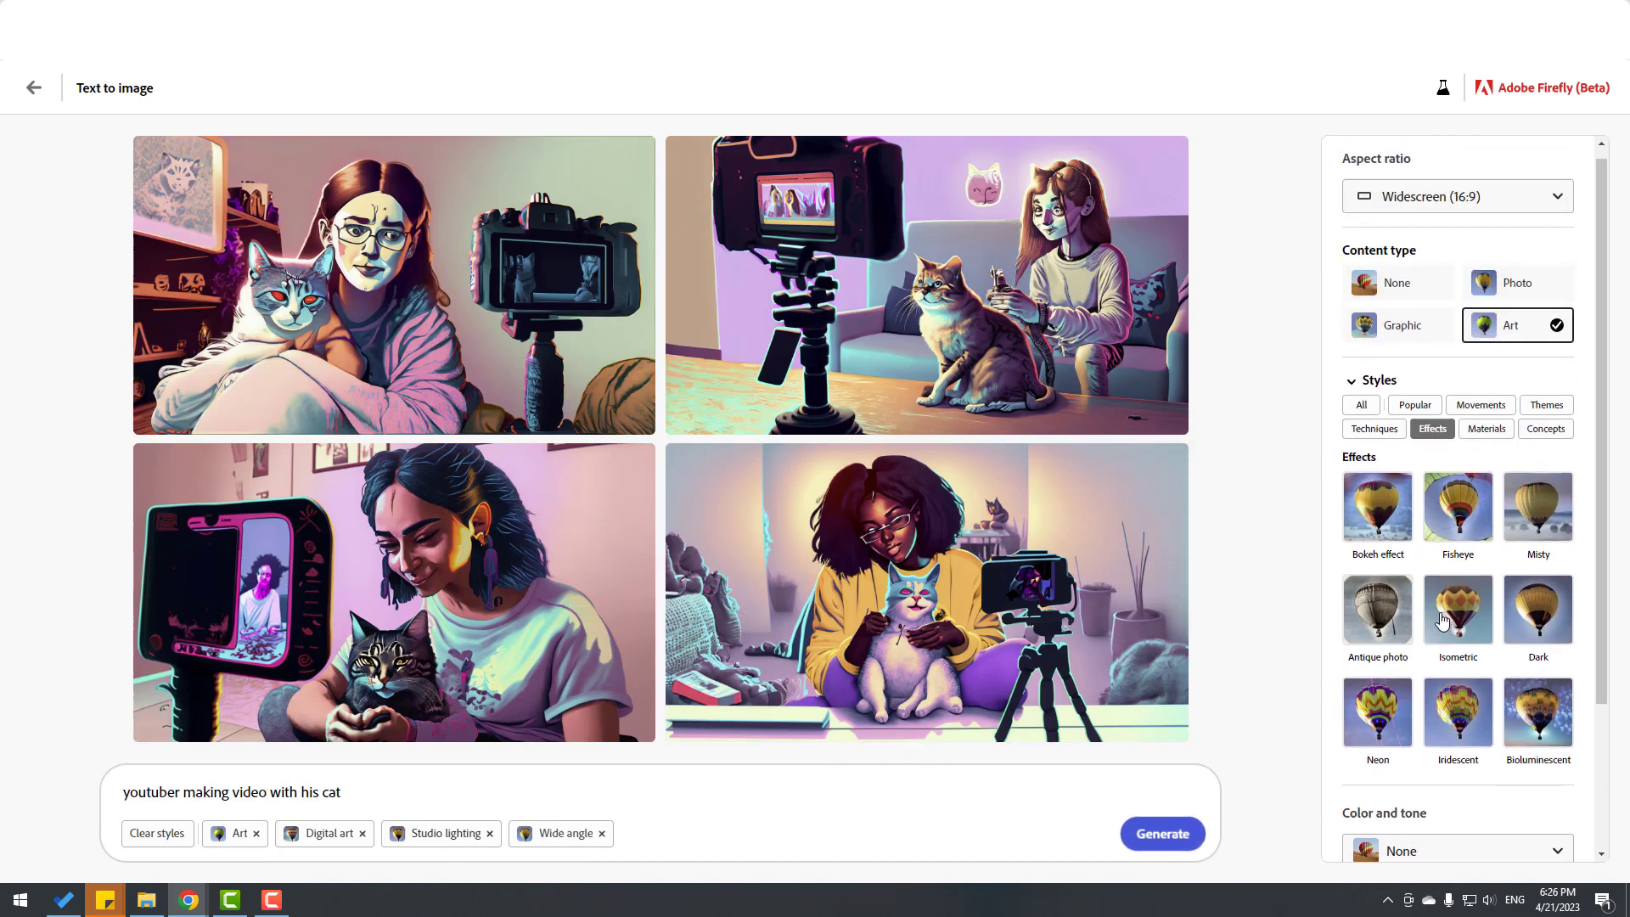
scroll(1435, 654, down, 2)
scroll(1441, 646, up, 2)
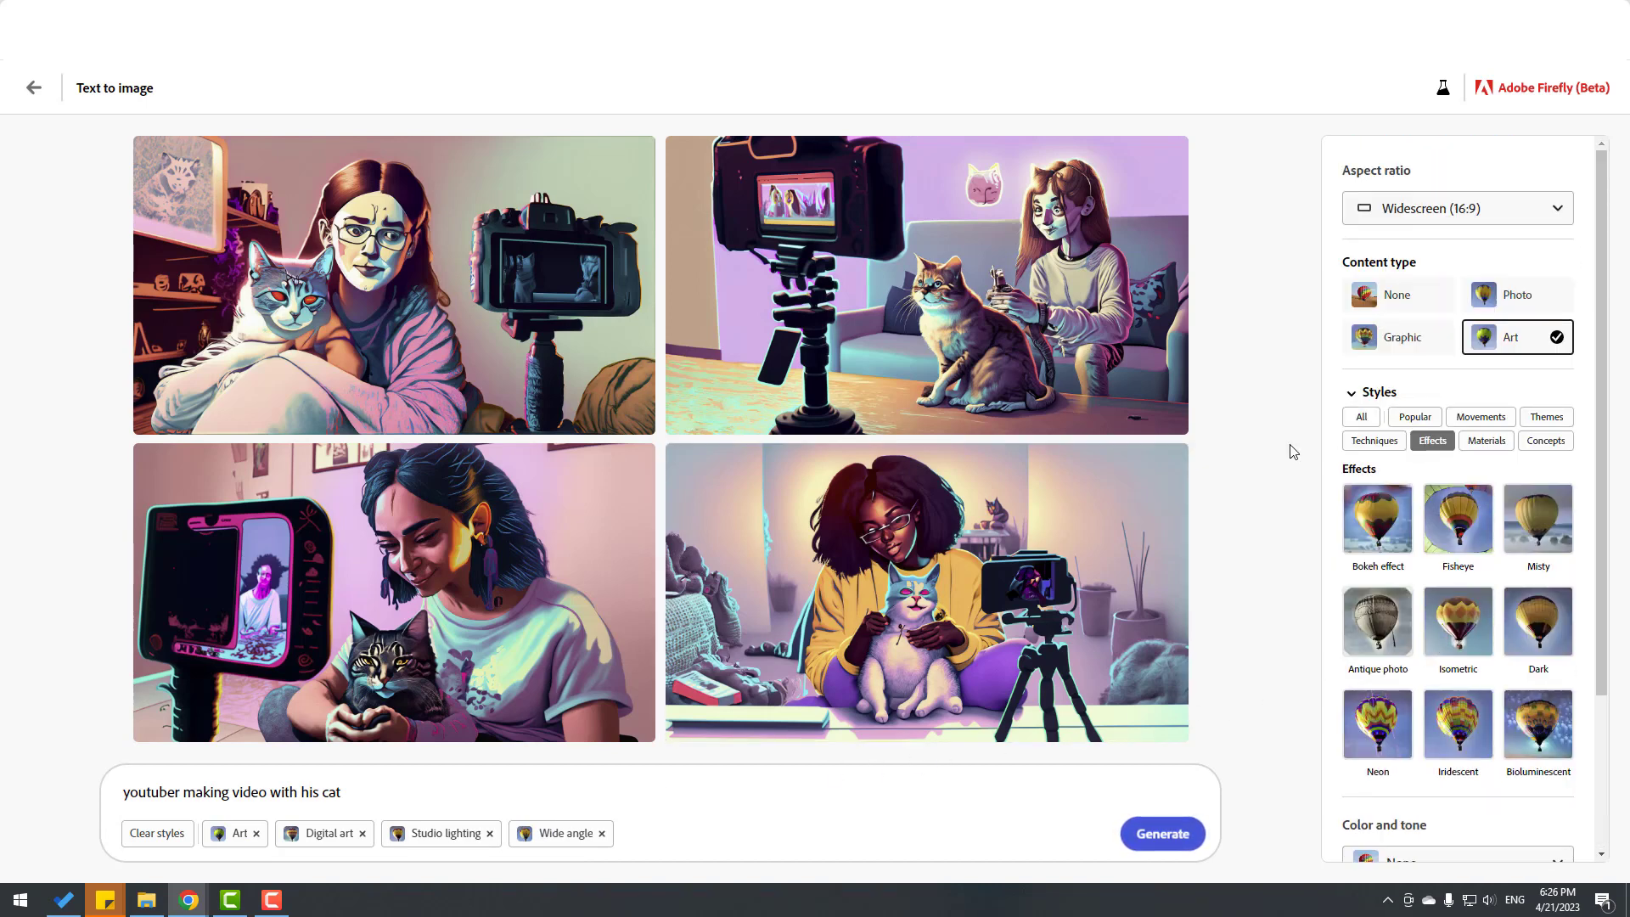
click(1162, 836)
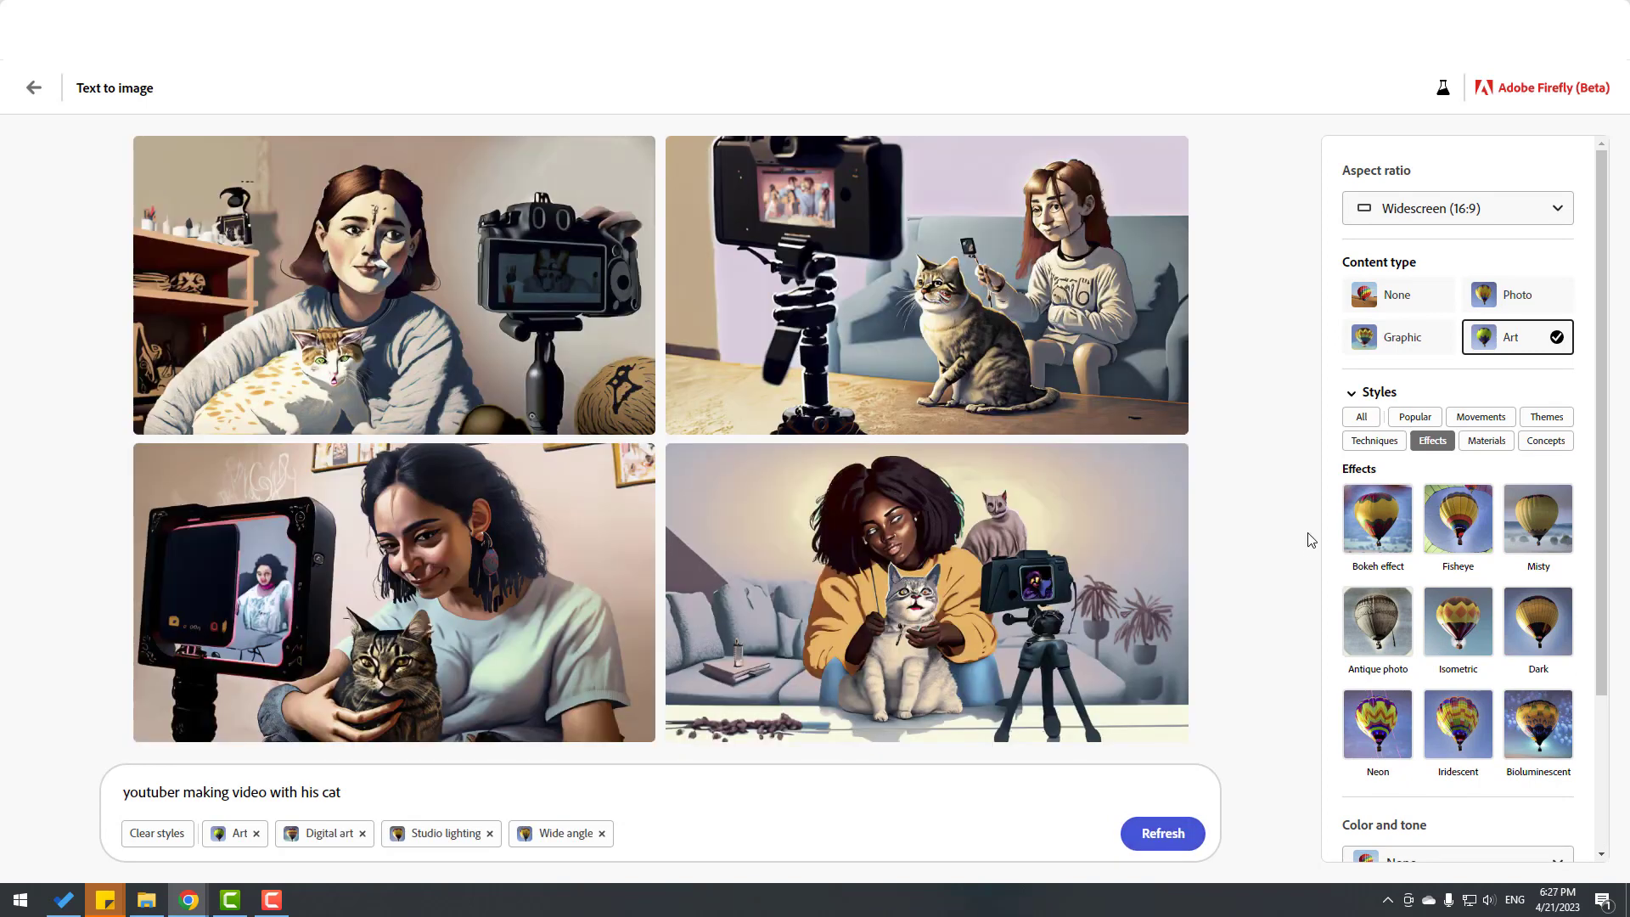
- Generate Graphic images of 'robot walking street with his dog' and download the top-left one
click(1399, 339)
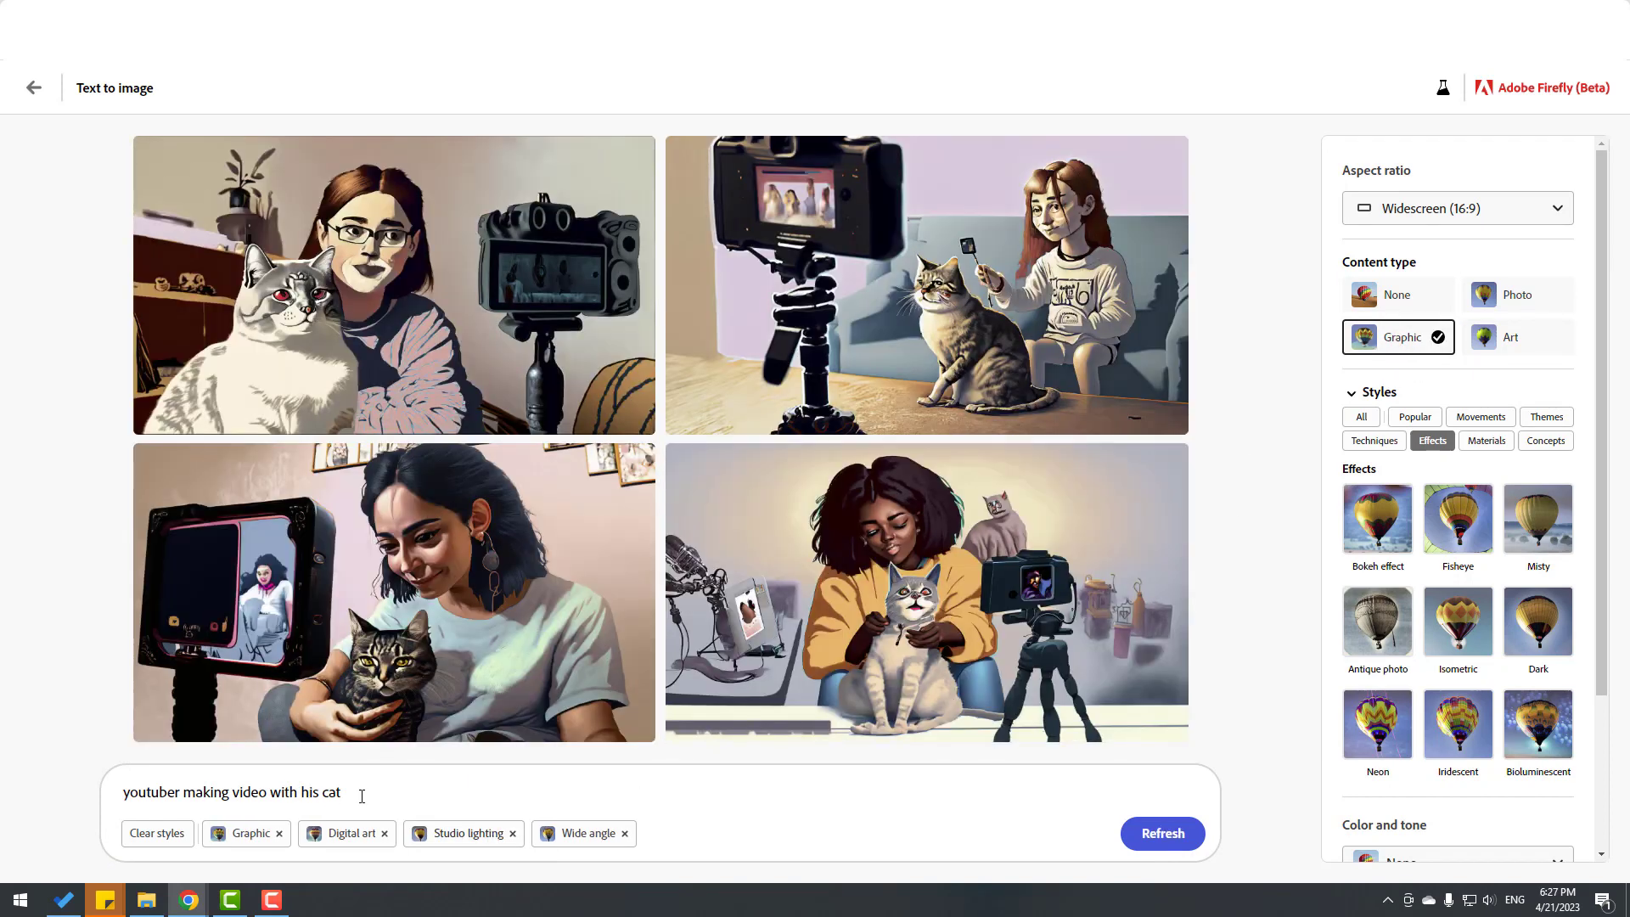
drag(361, 796, 119, 805)
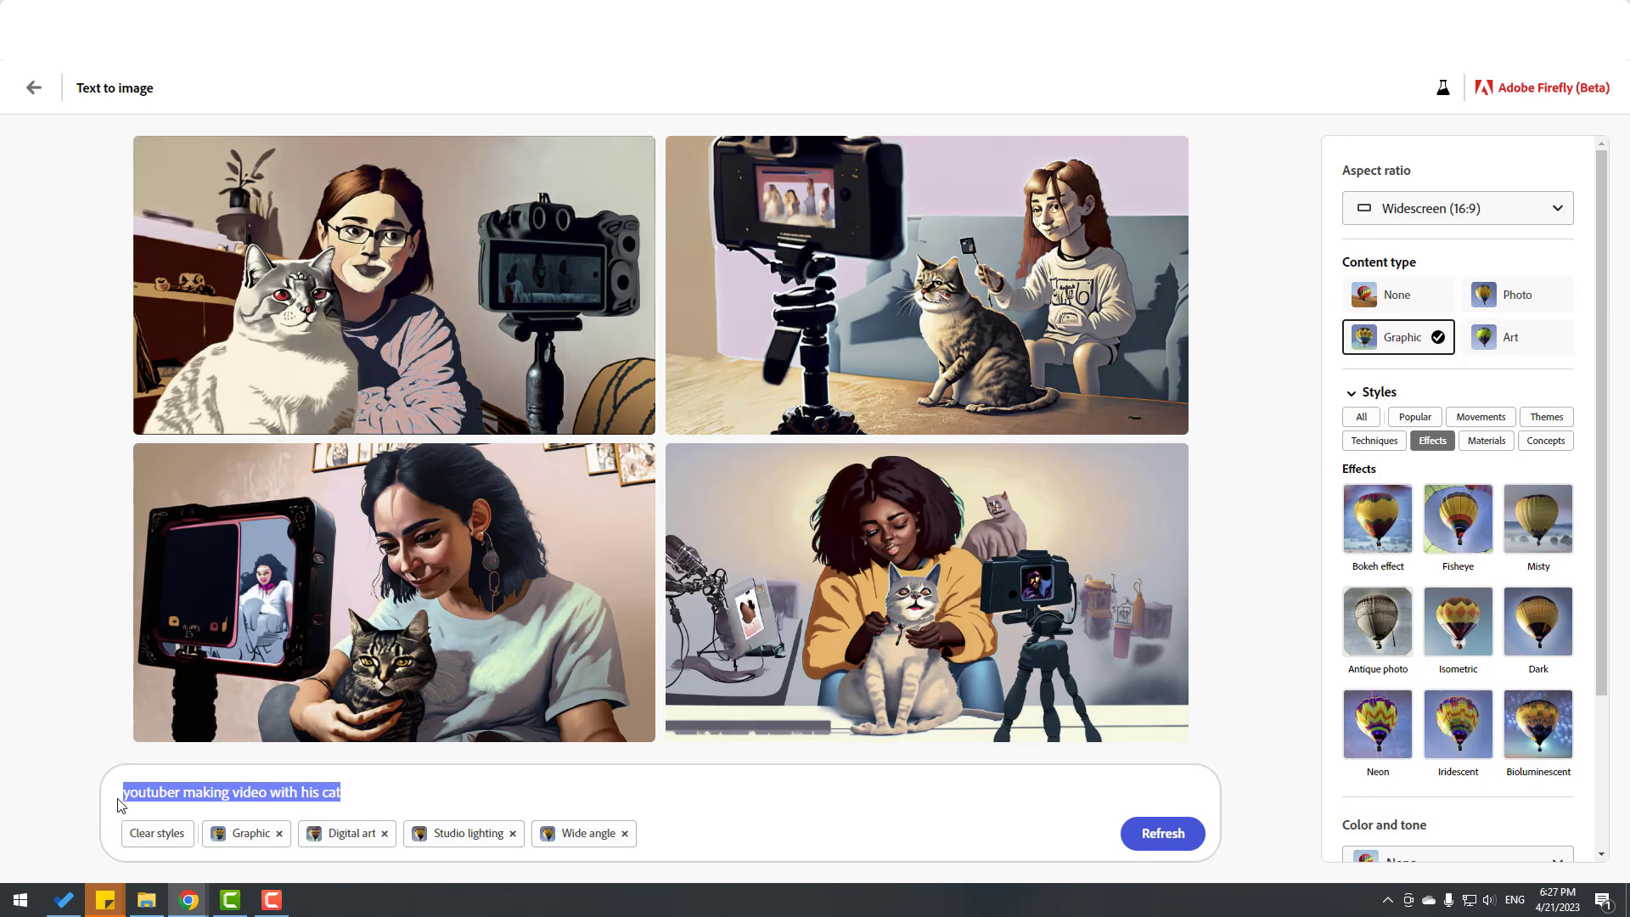
text(robo)
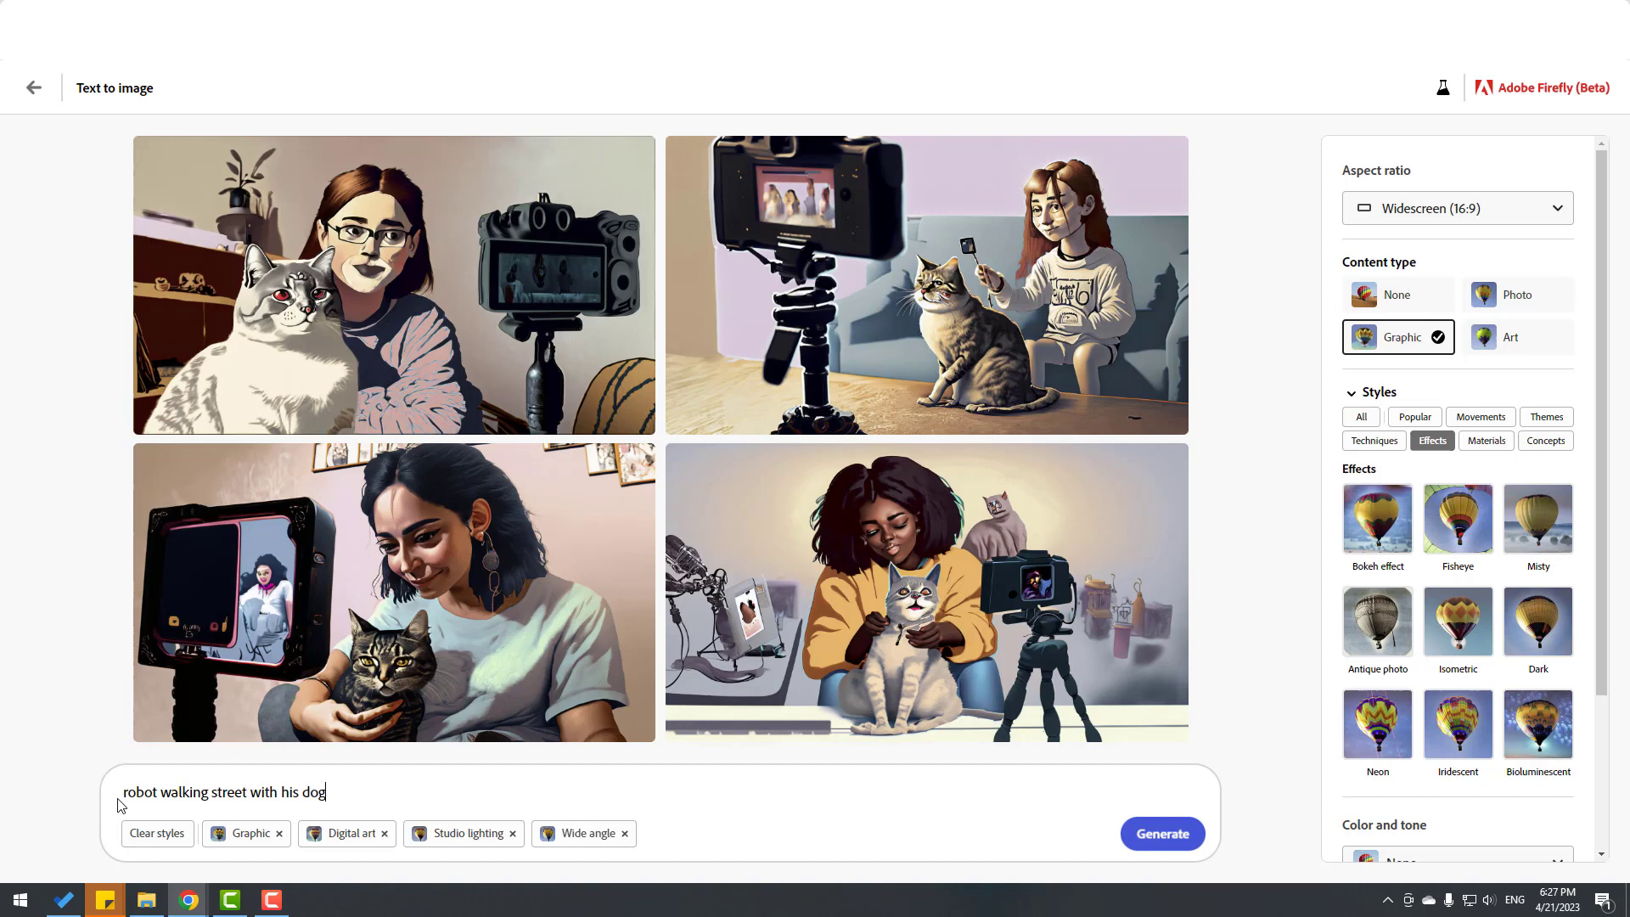
click(1133, 833)
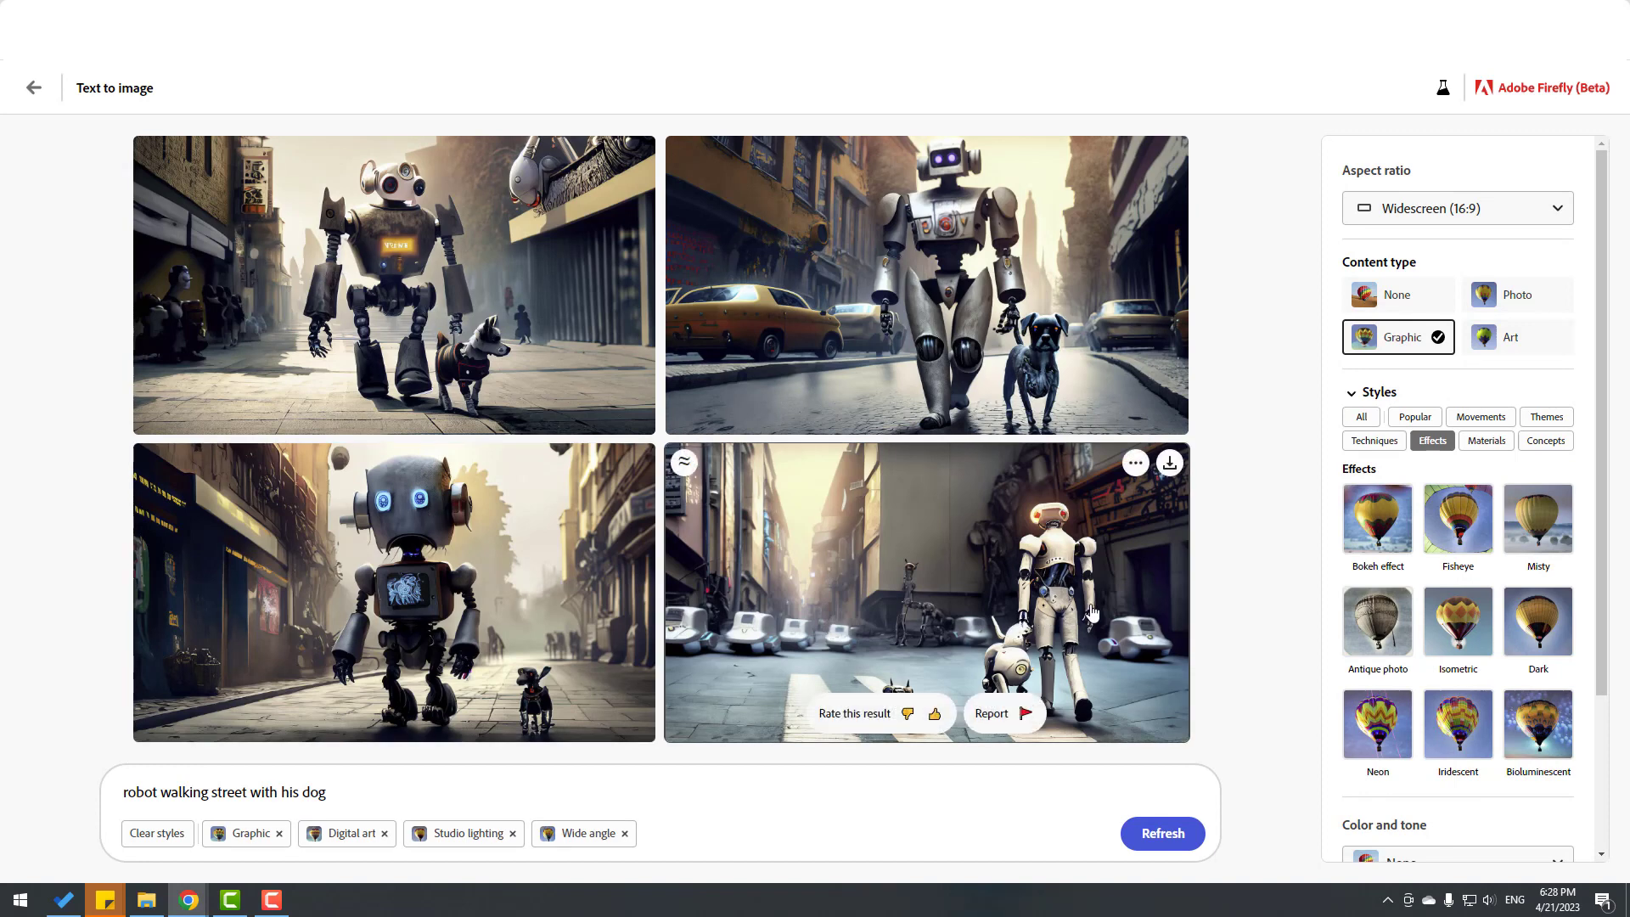
click(459, 257)
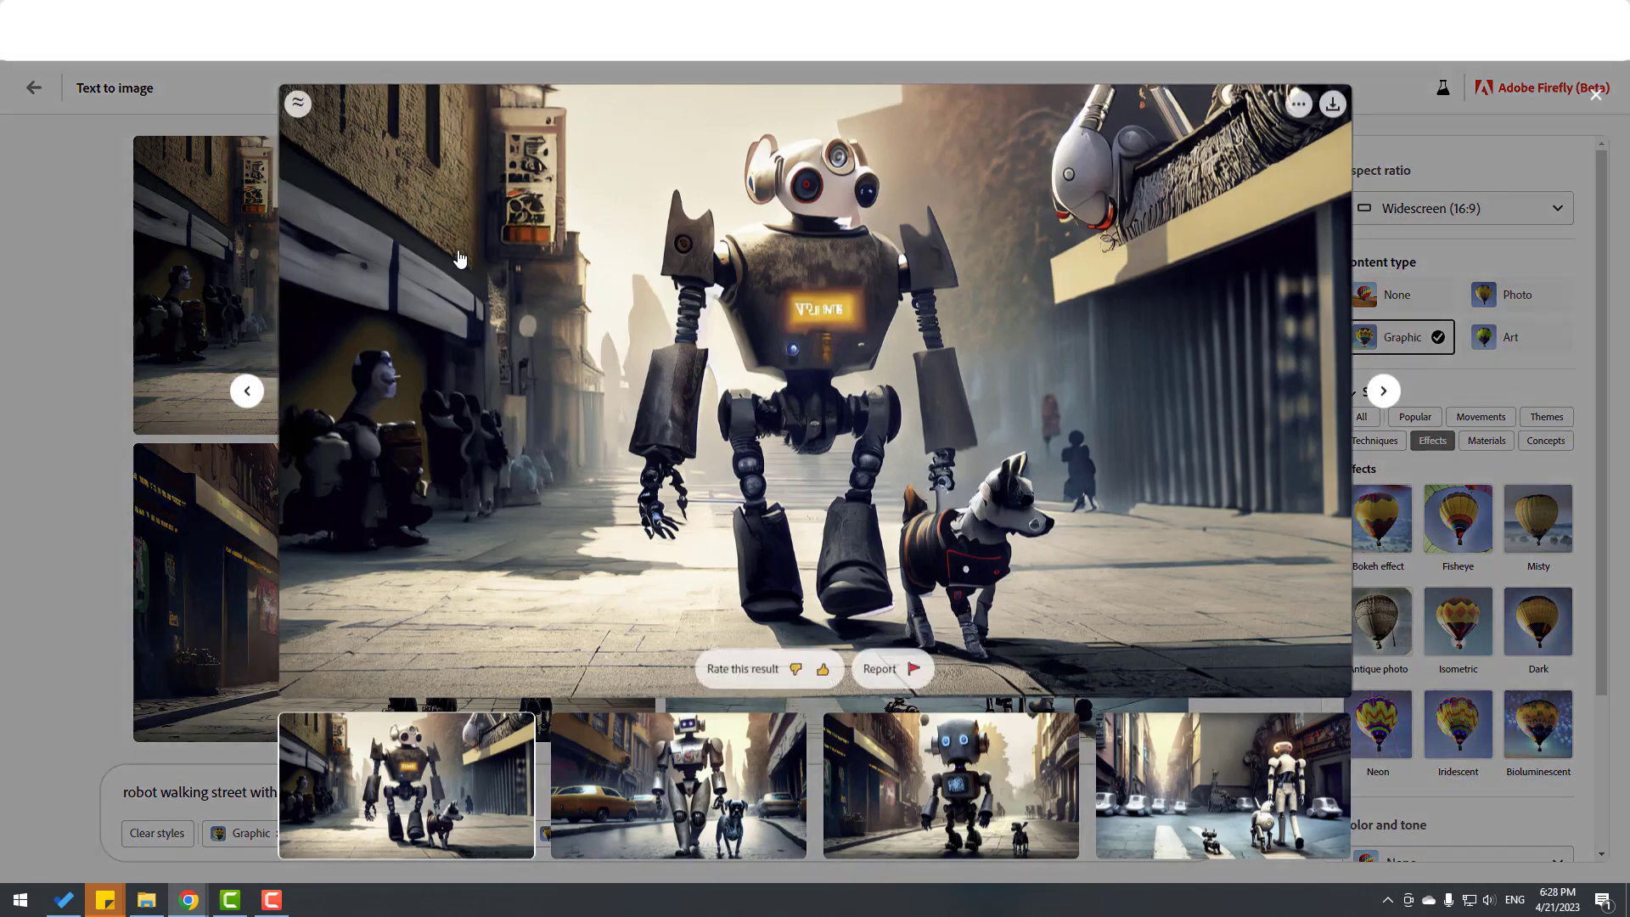
click(1334, 105)
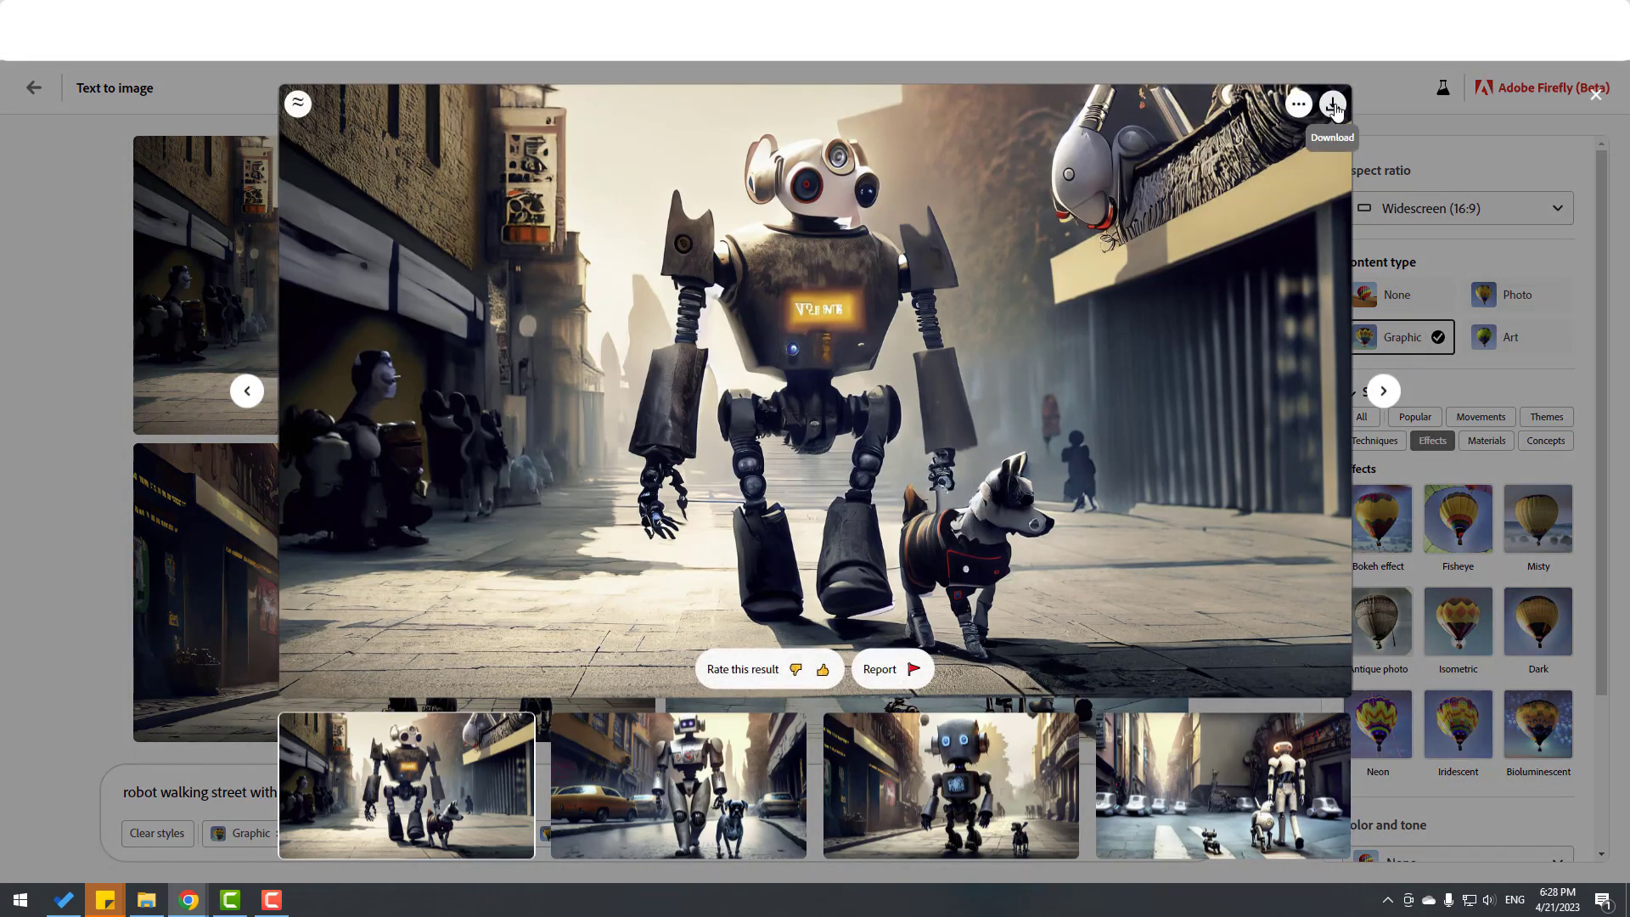
- Close the viewer, enter the prompt 'a man sleeps in a dark room', and switch content to Art
click(1393, 89)
click(164, 793)
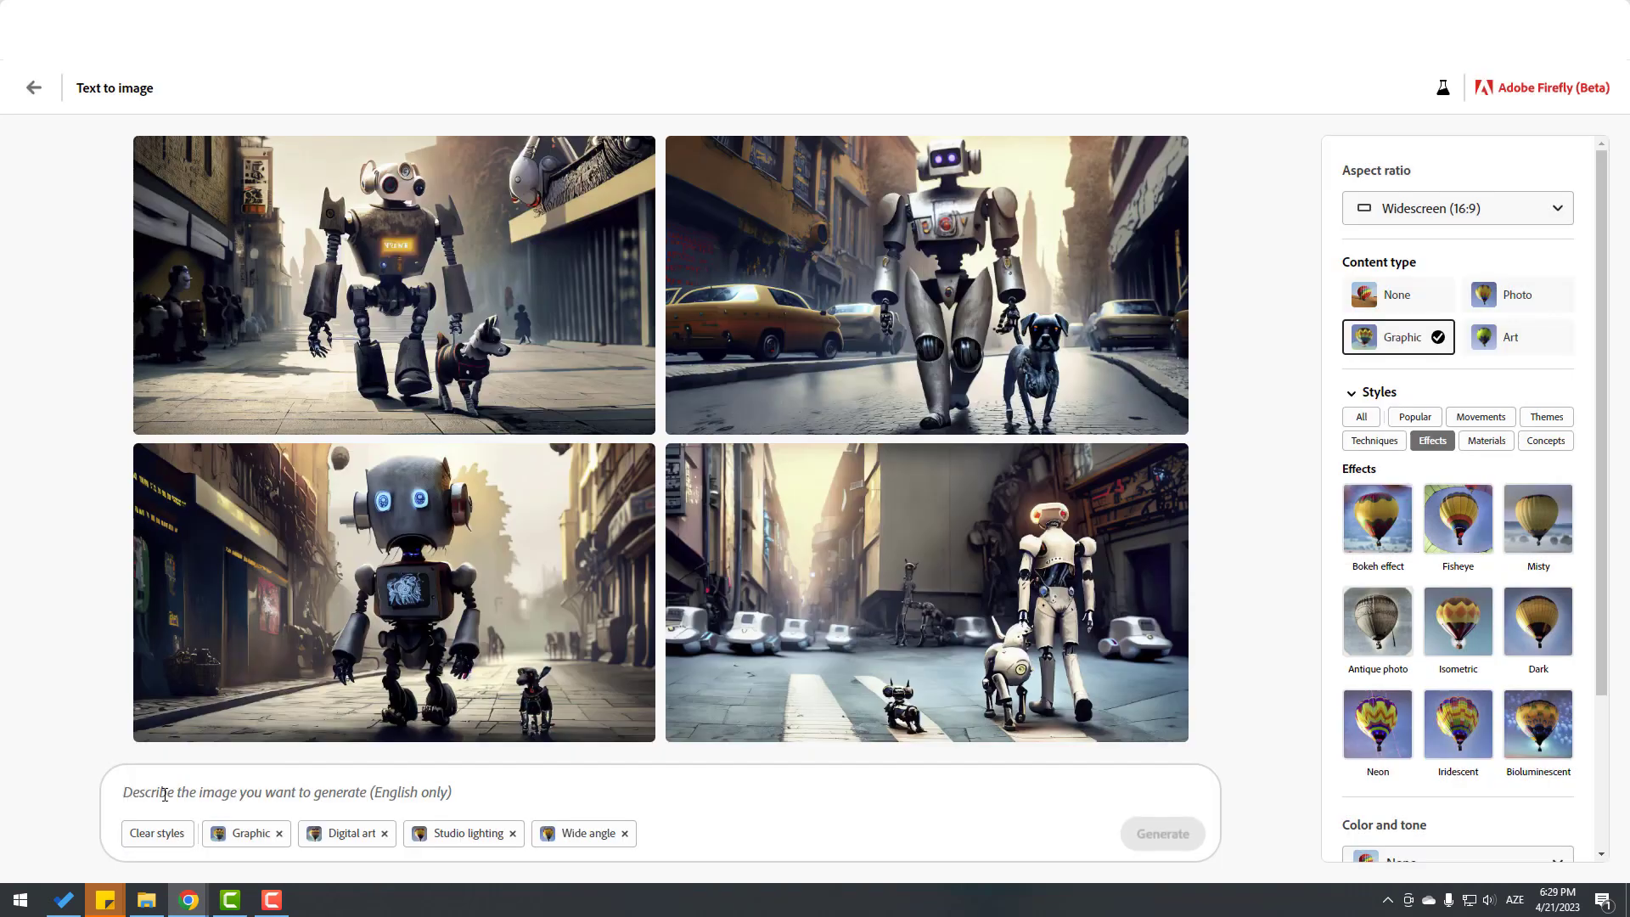
text(a man)
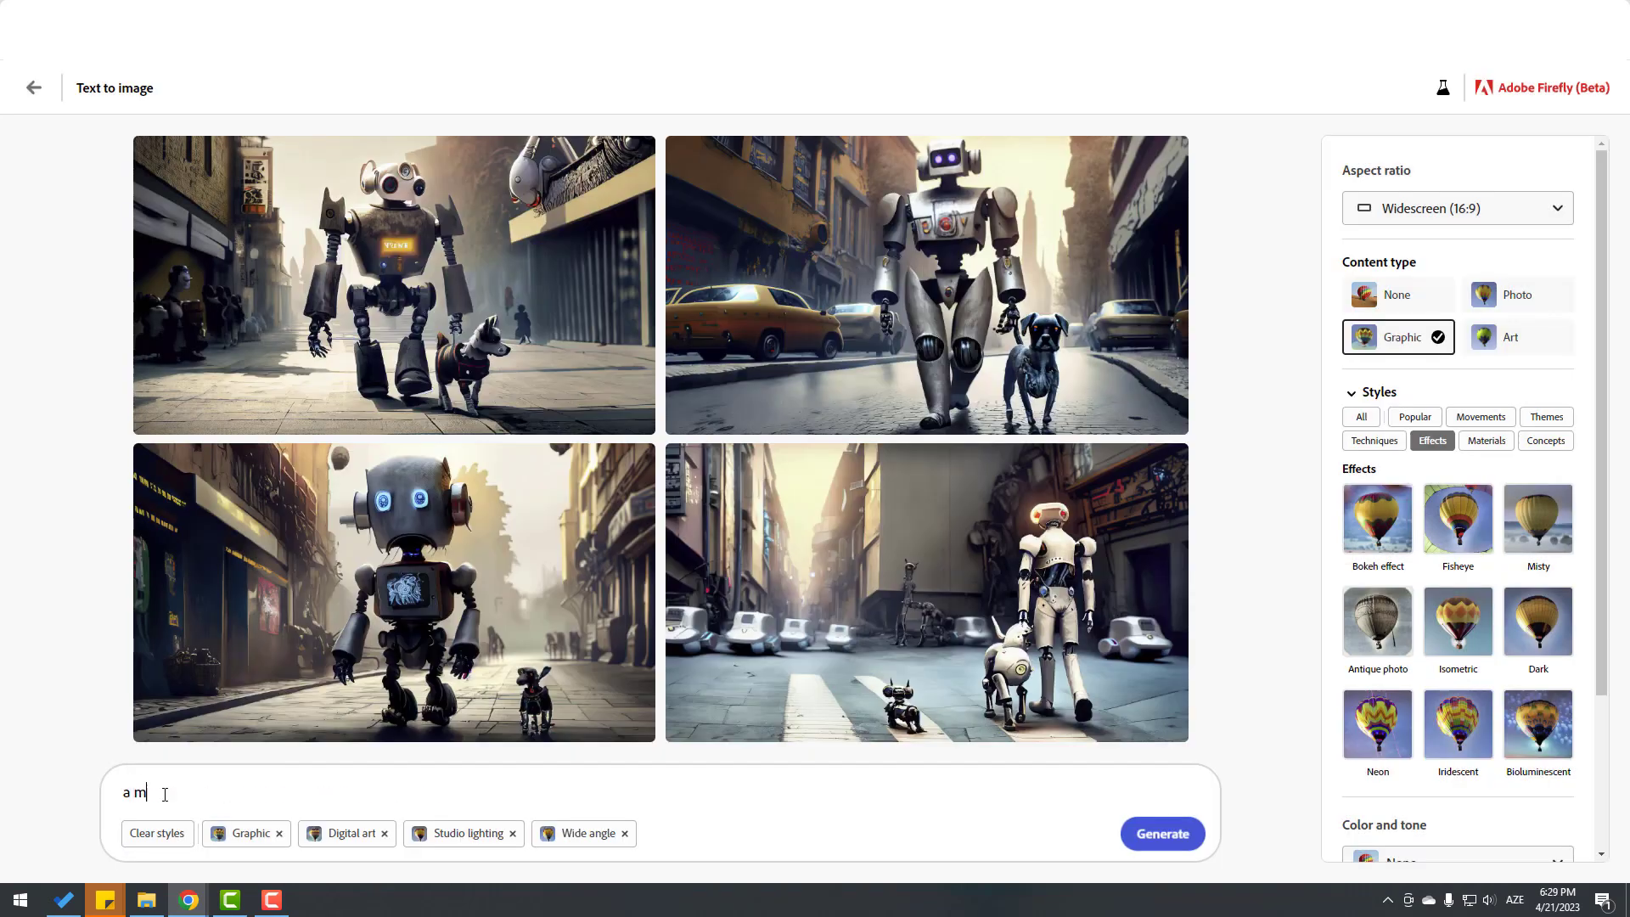
text( sleeps in a dark room)
click(1507, 355)
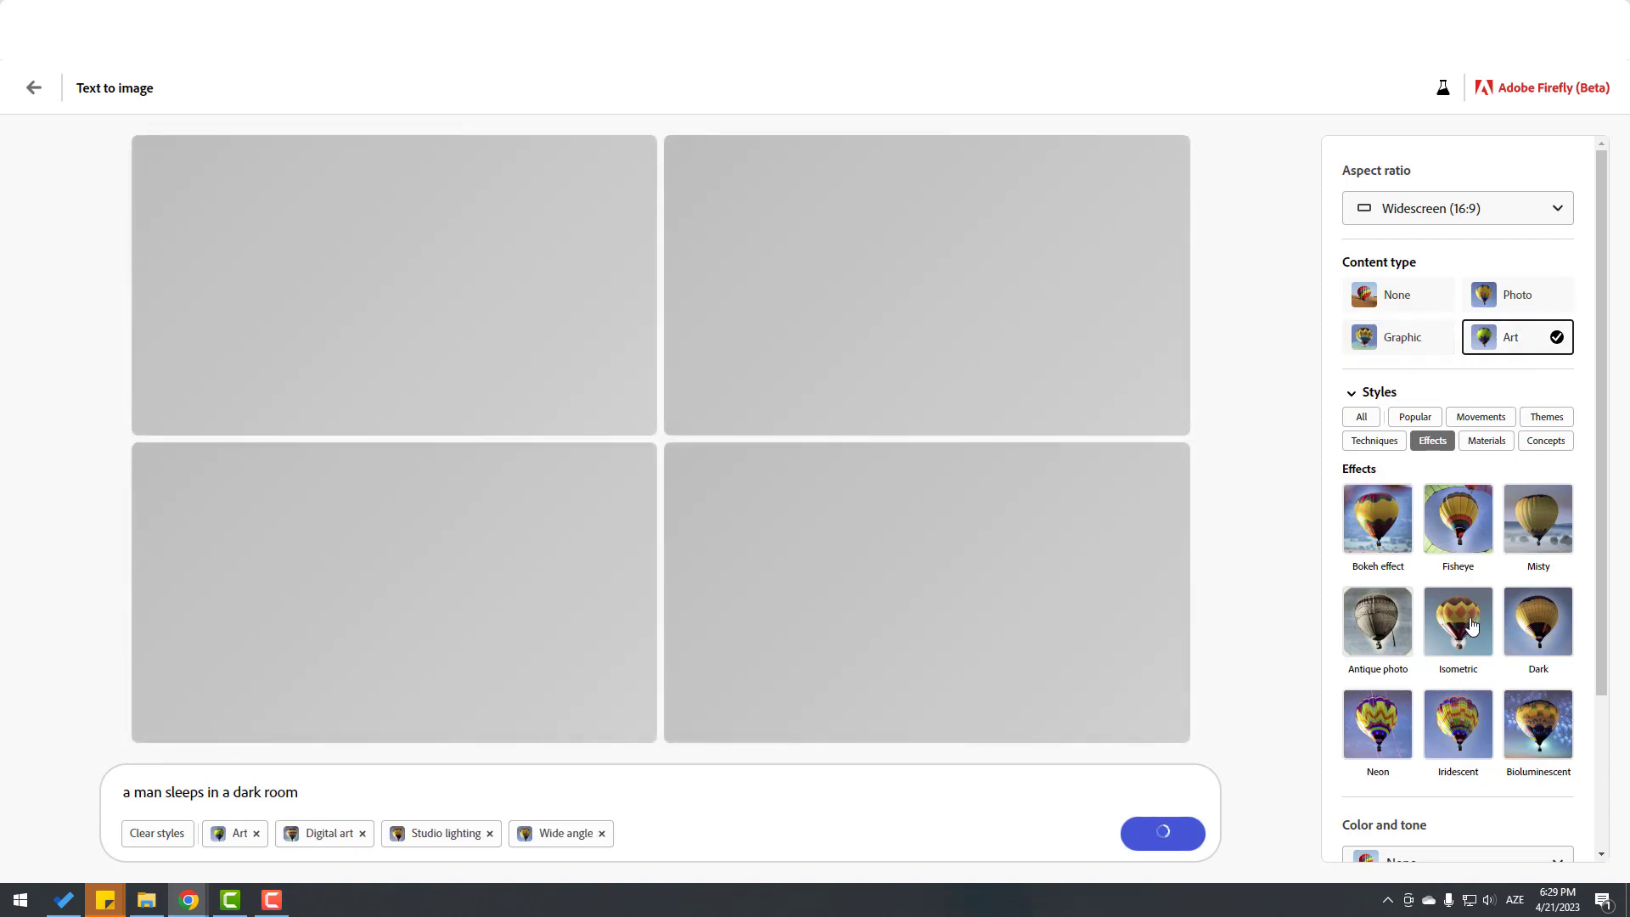
- Add the Chaotic style, regenerate, and preview the bottom-left sleeping man image
scroll(1471, 626, down, 2)
scroll(1466, 655, up, 2)
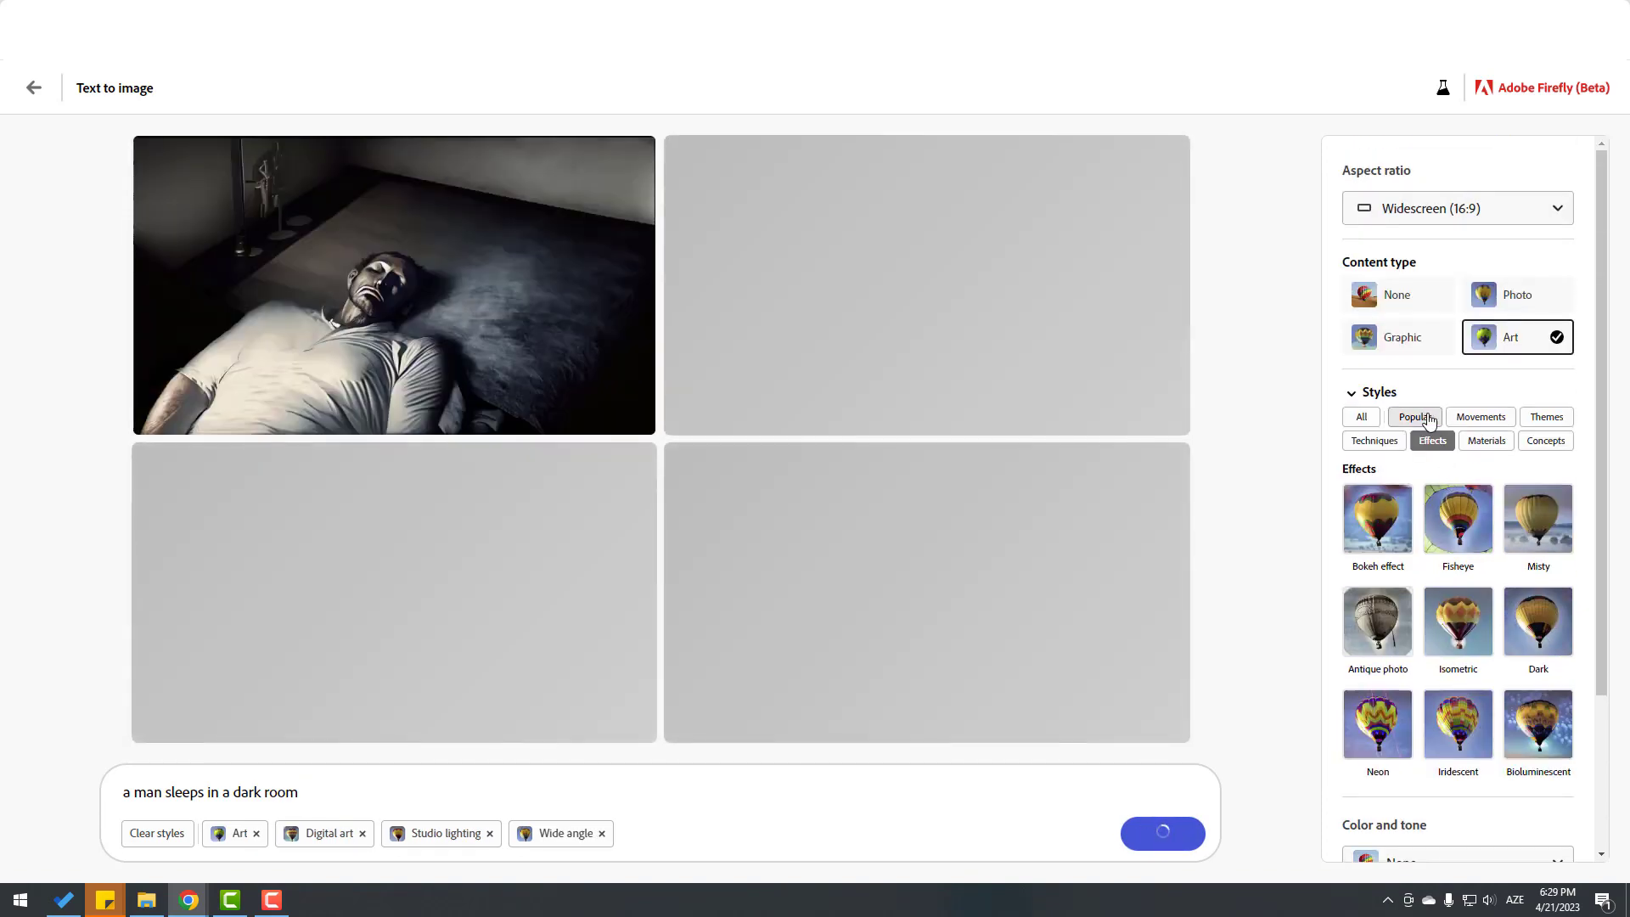
click(1429, 419)
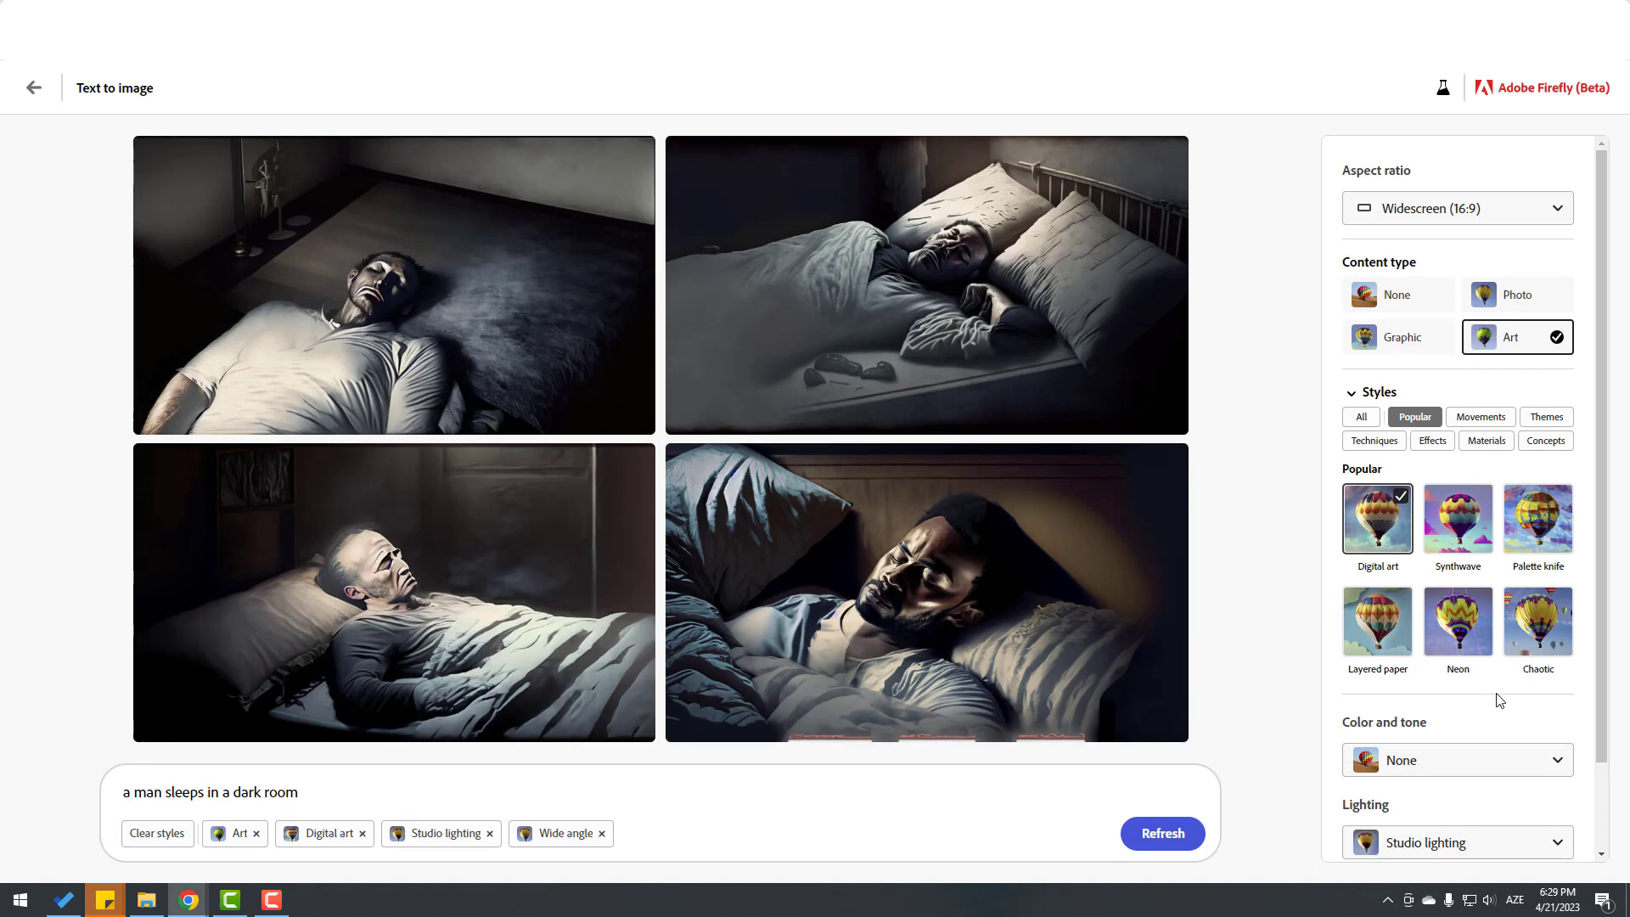
click(1543, 628)
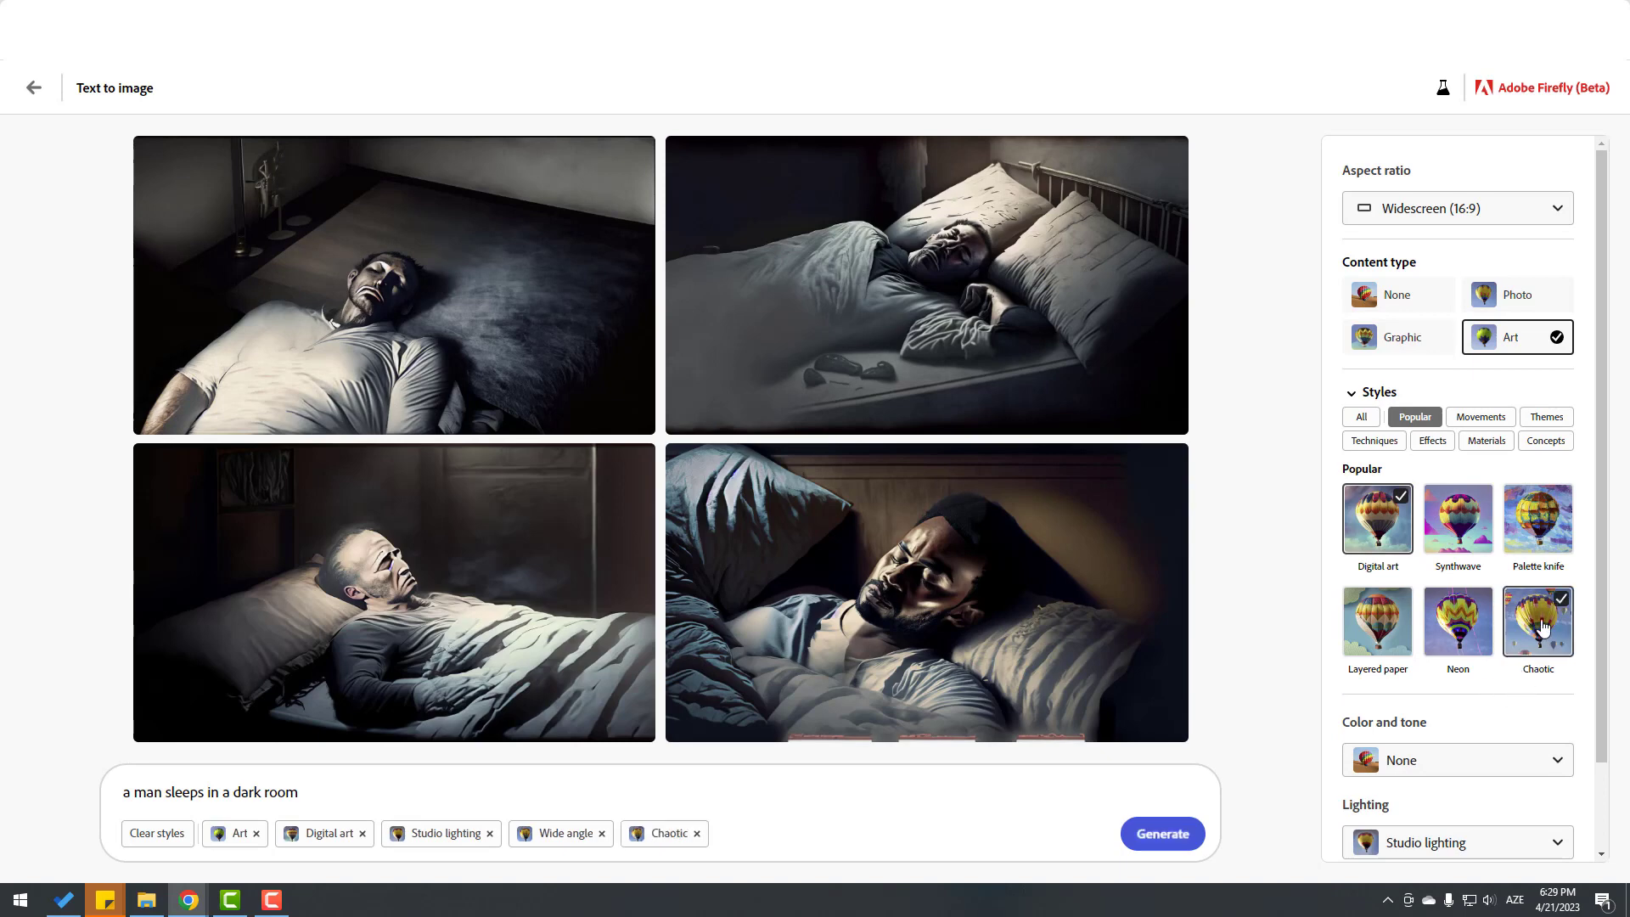
click(1162, 833)
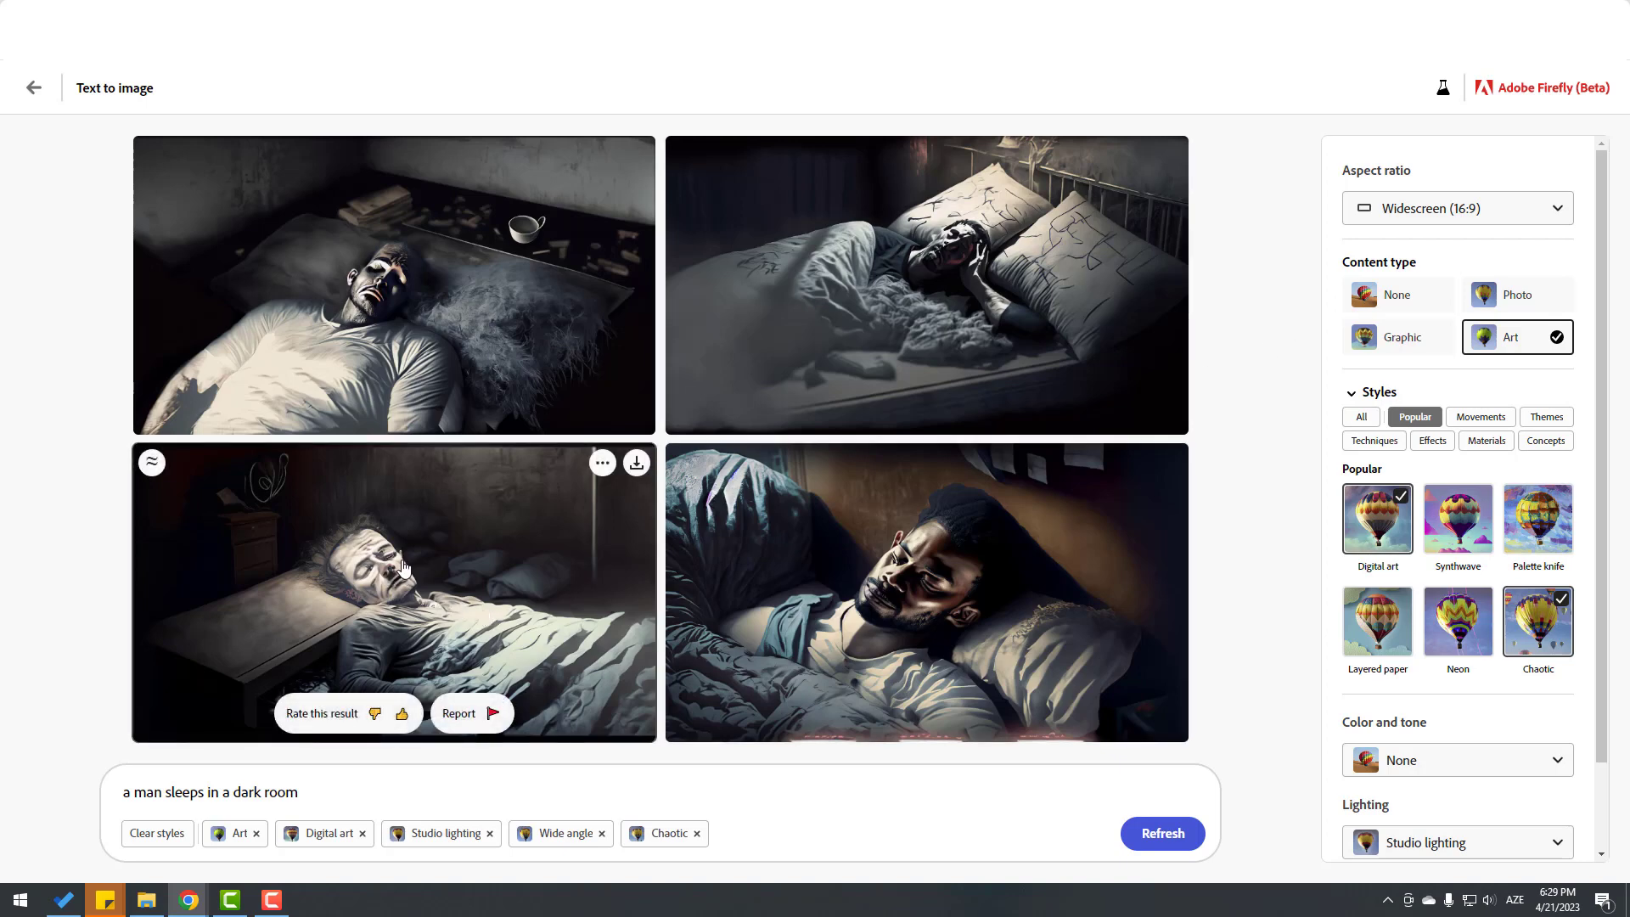
click(395, 594)
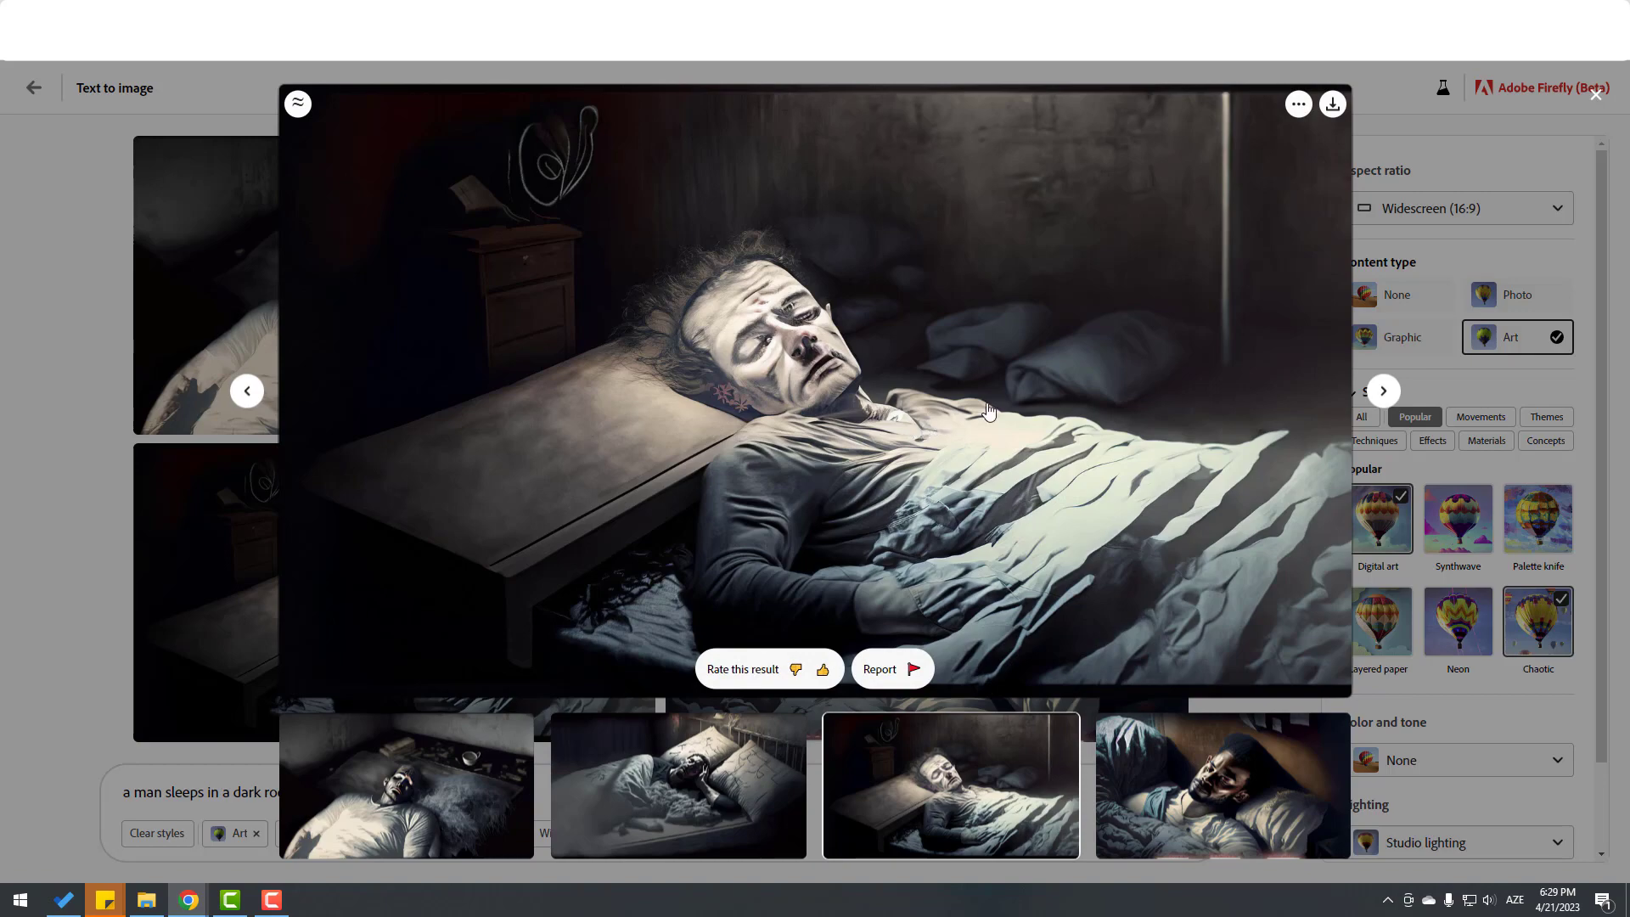
click(1596, 95)
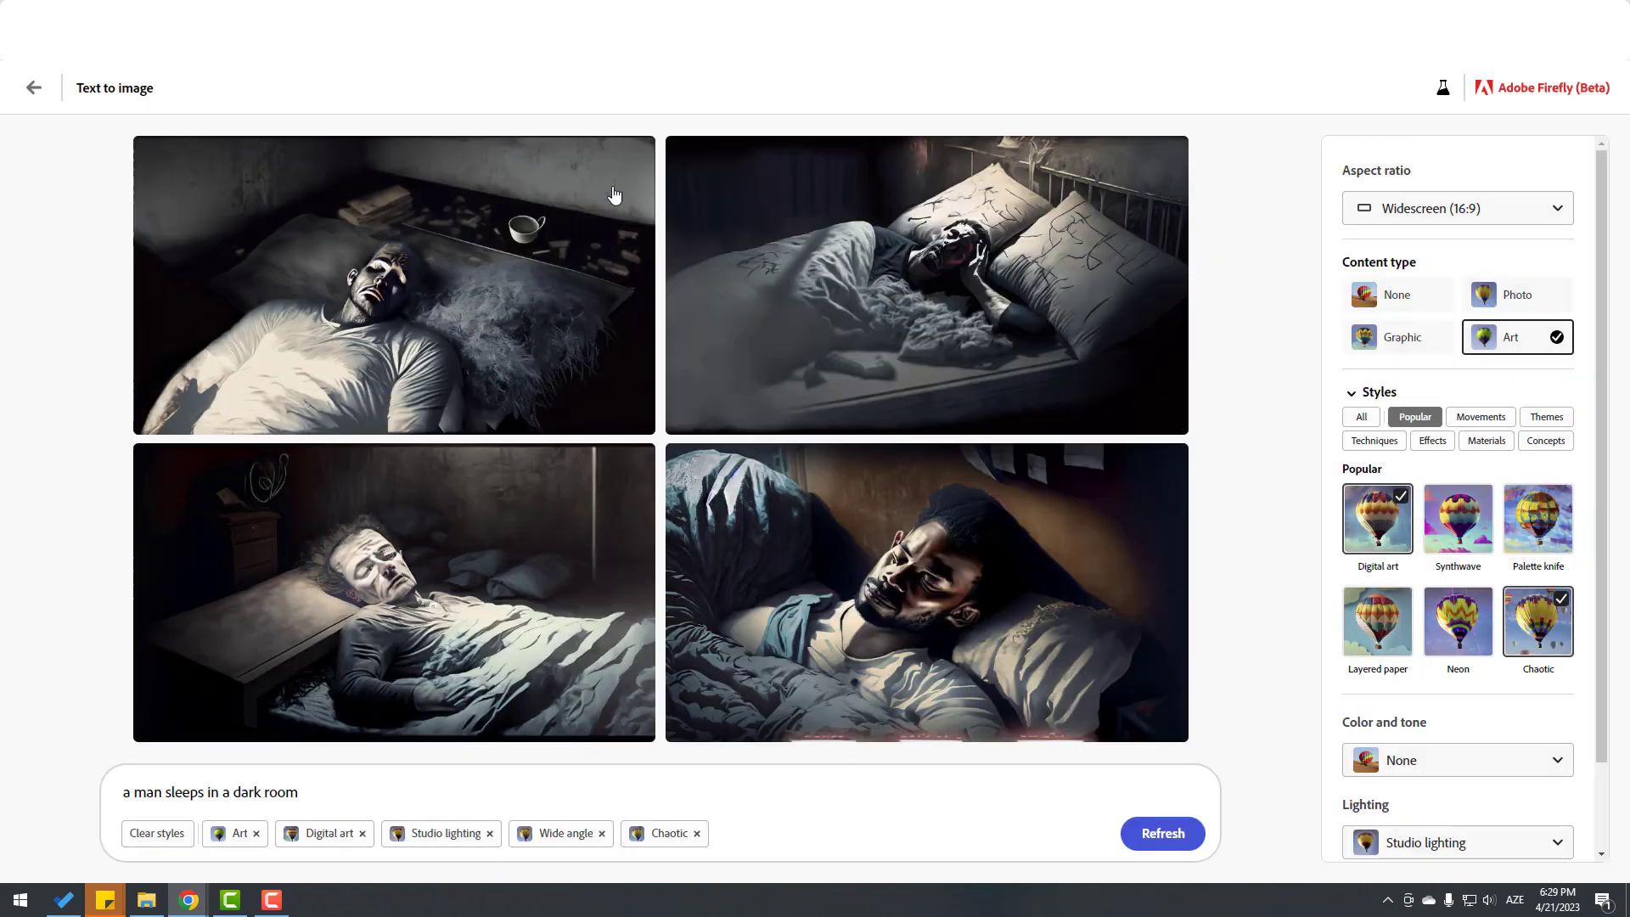
- Go back to the home page, open Text effects, and describe the effect as 'cartoon characters'
click(32, 100)
click(32, 93)
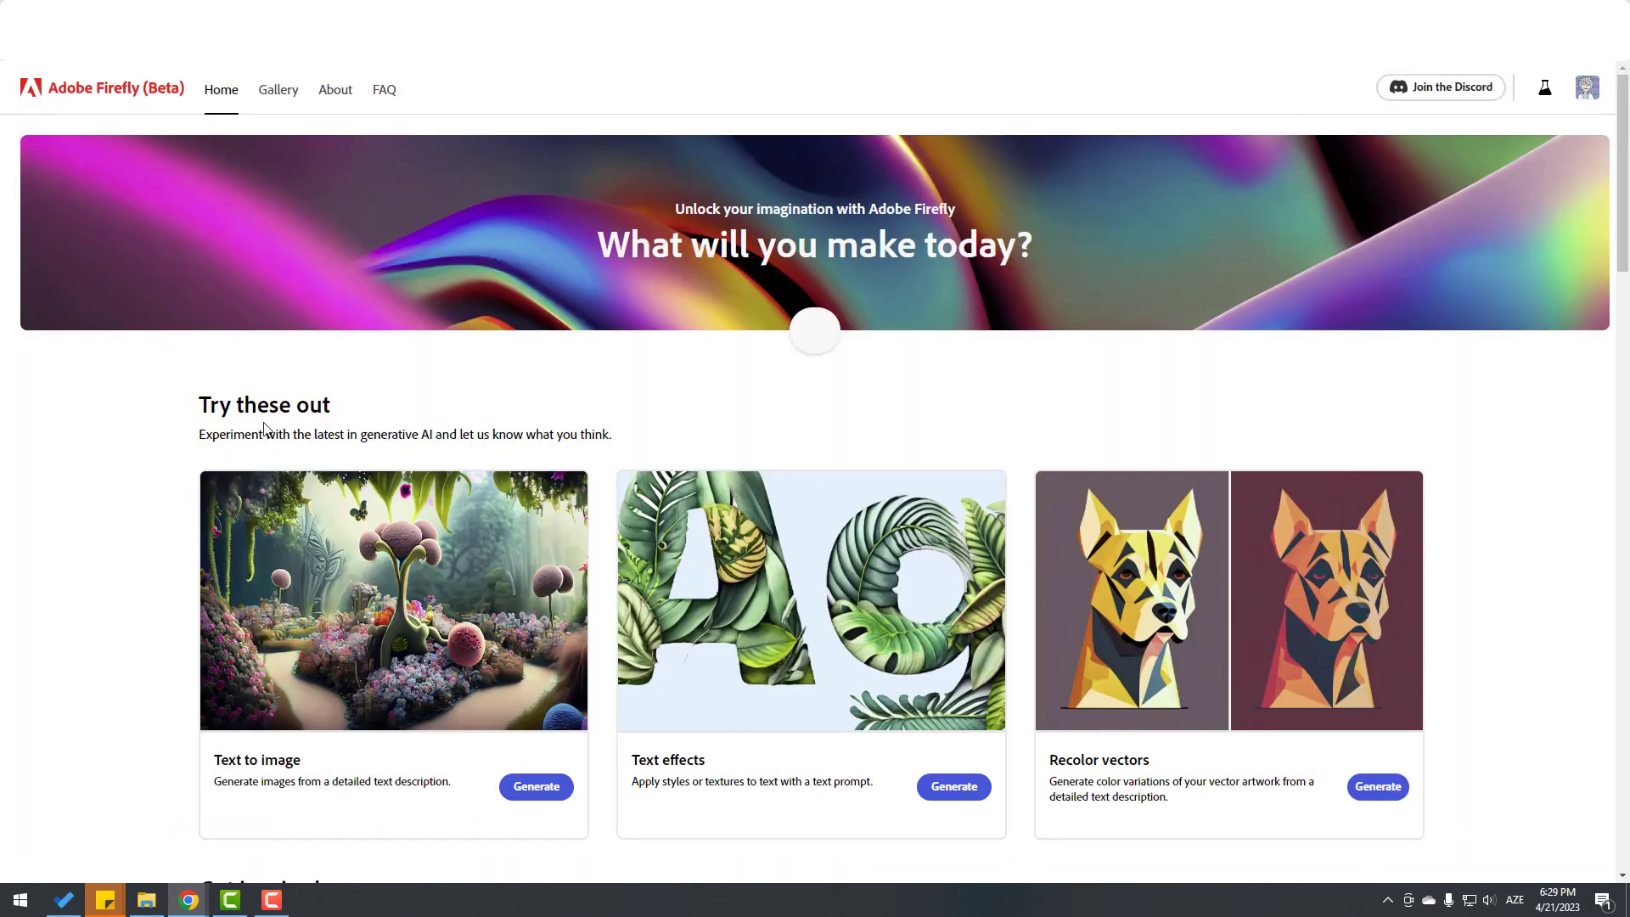
scroll(718, 674, down, 1)
text(painting of mountains an)
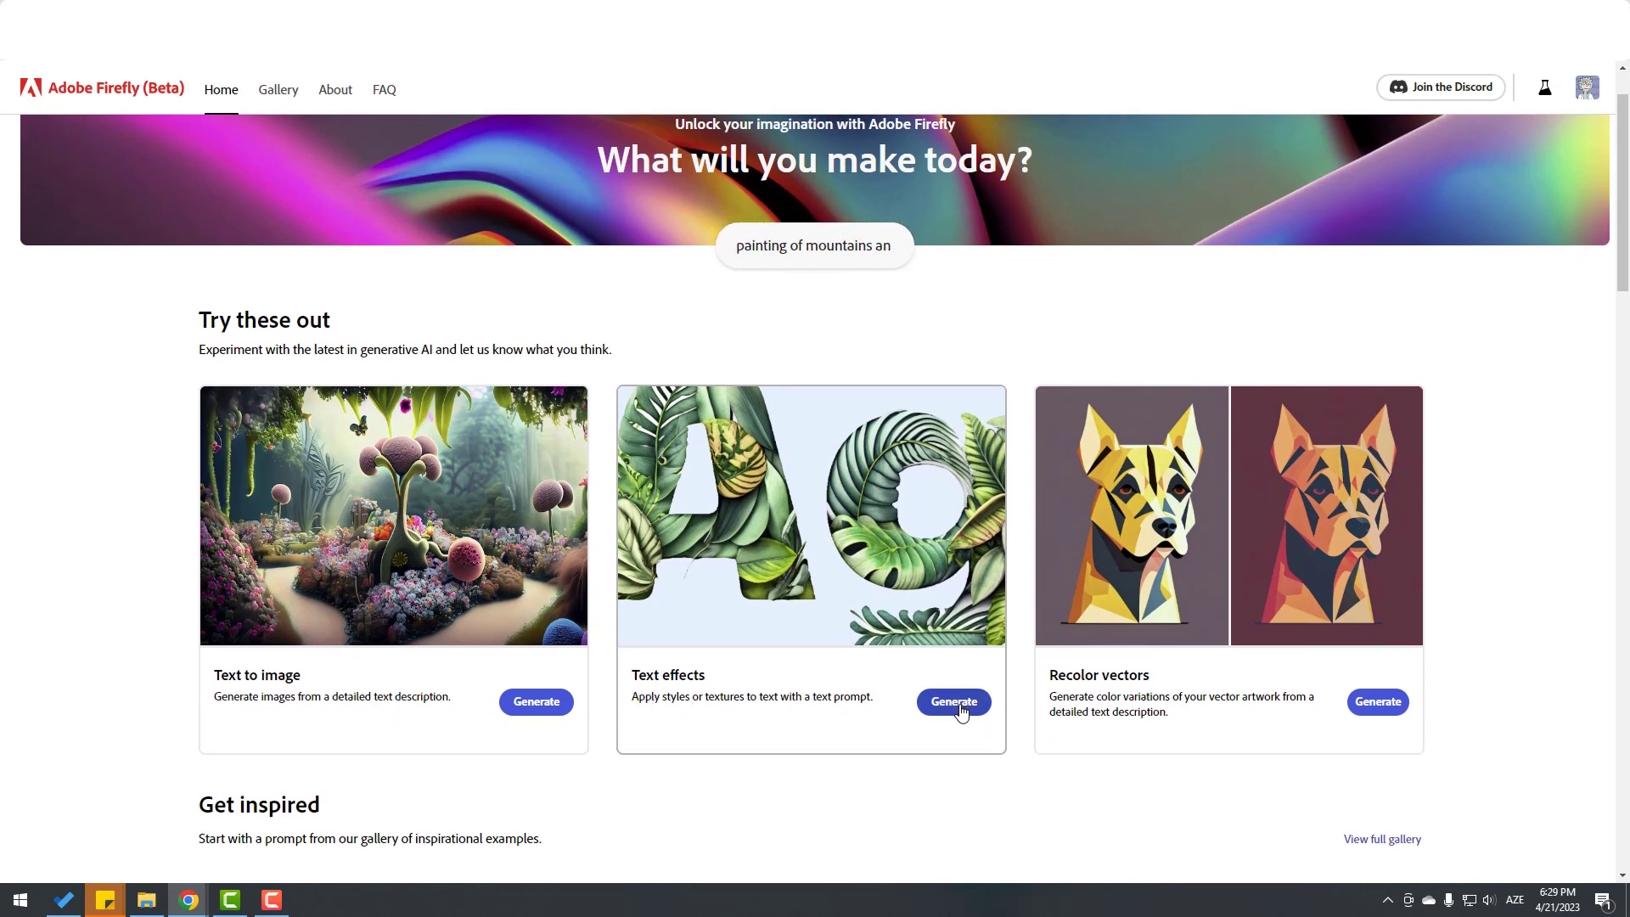
click(954, 703)
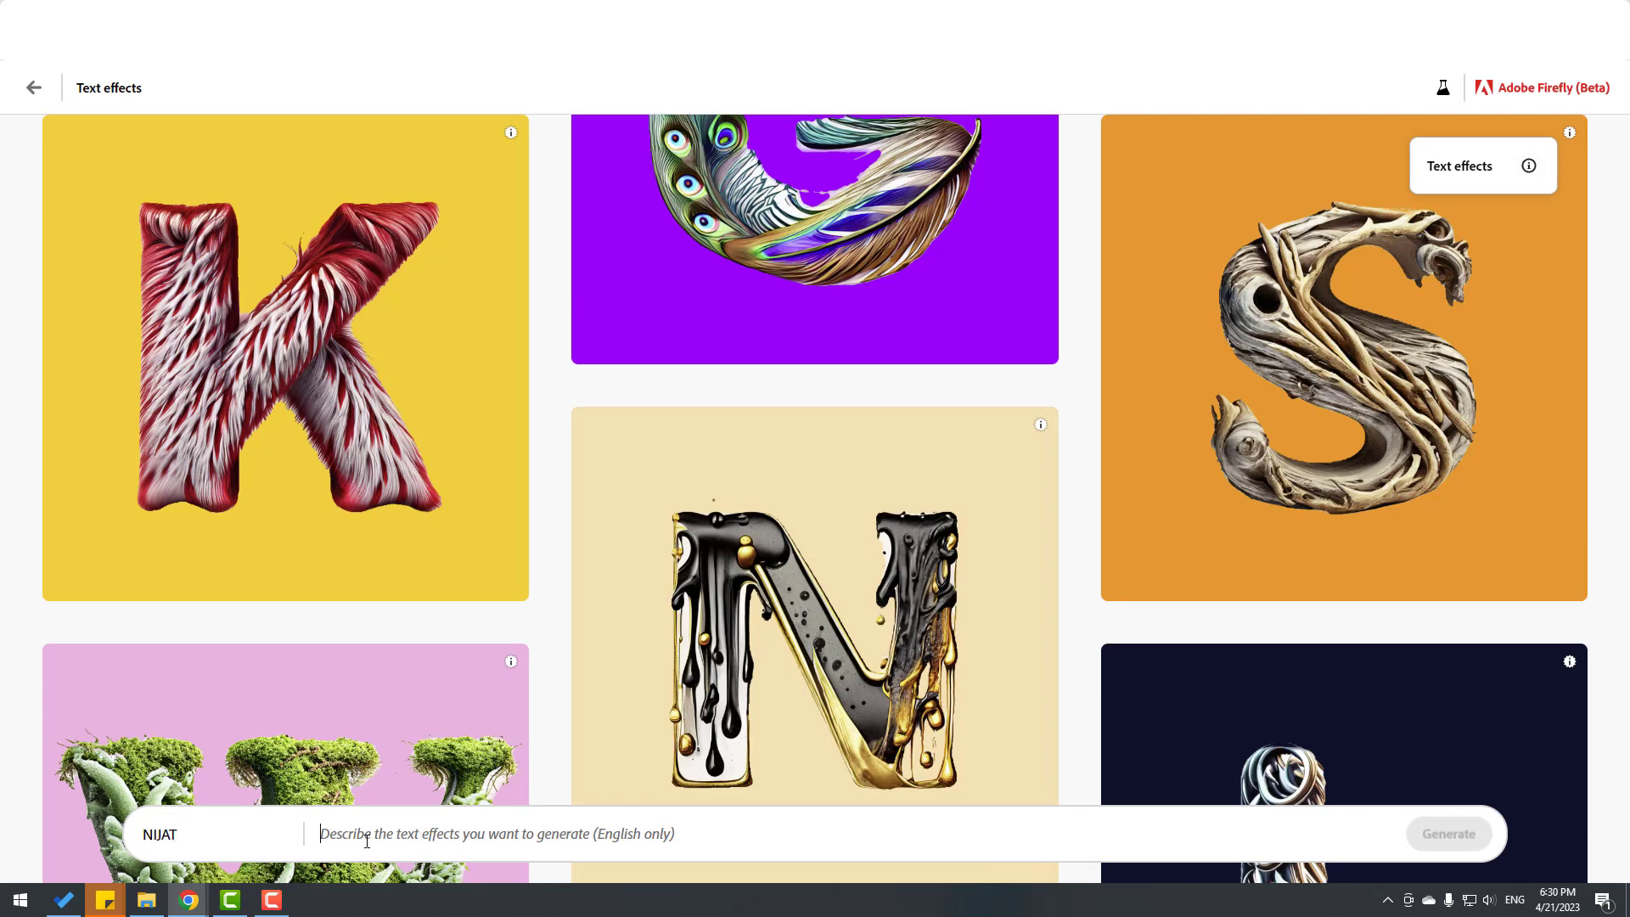
text(cartoon)
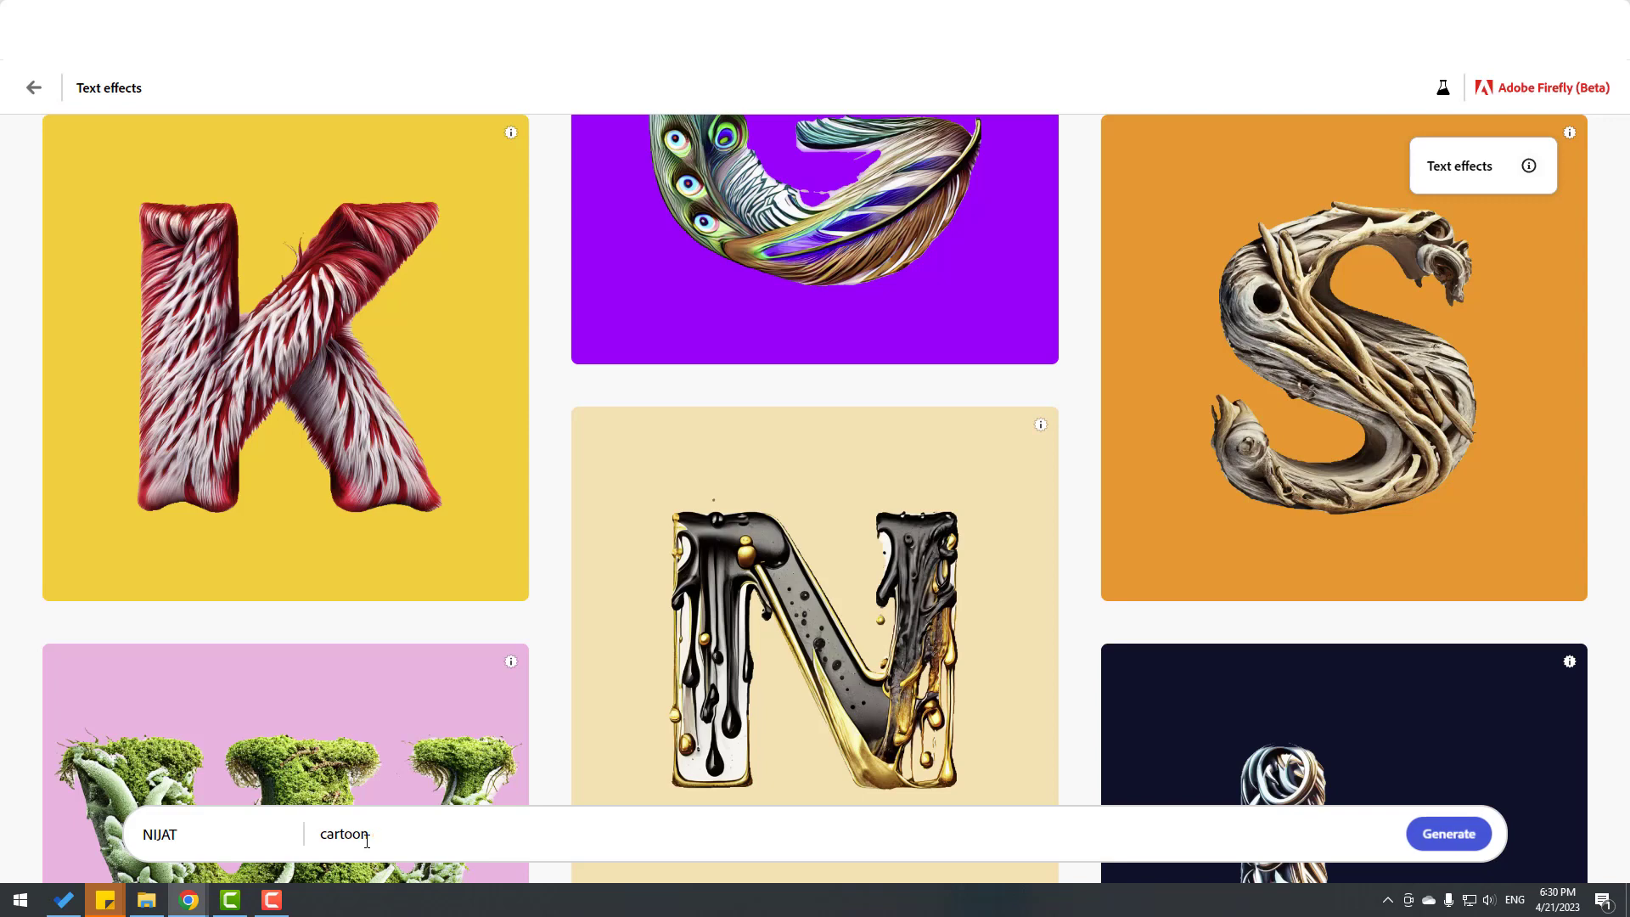
text( characters)
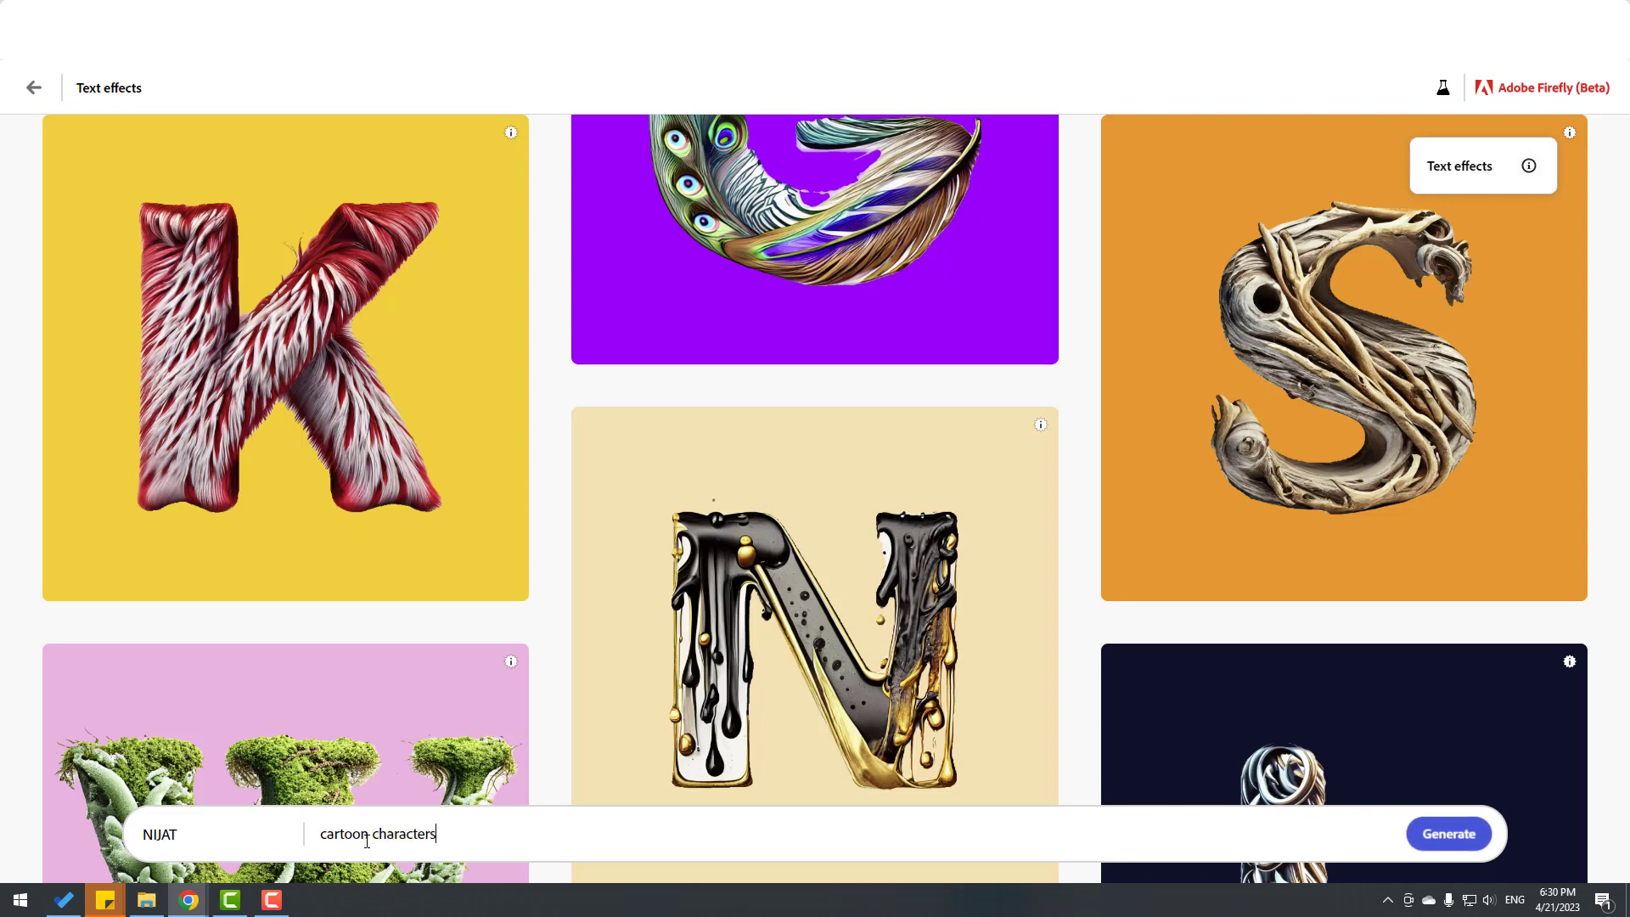
- Generate the NIJAT cartoon-characters effect, download the second variation as PNG, and open it
click(1483, 846)
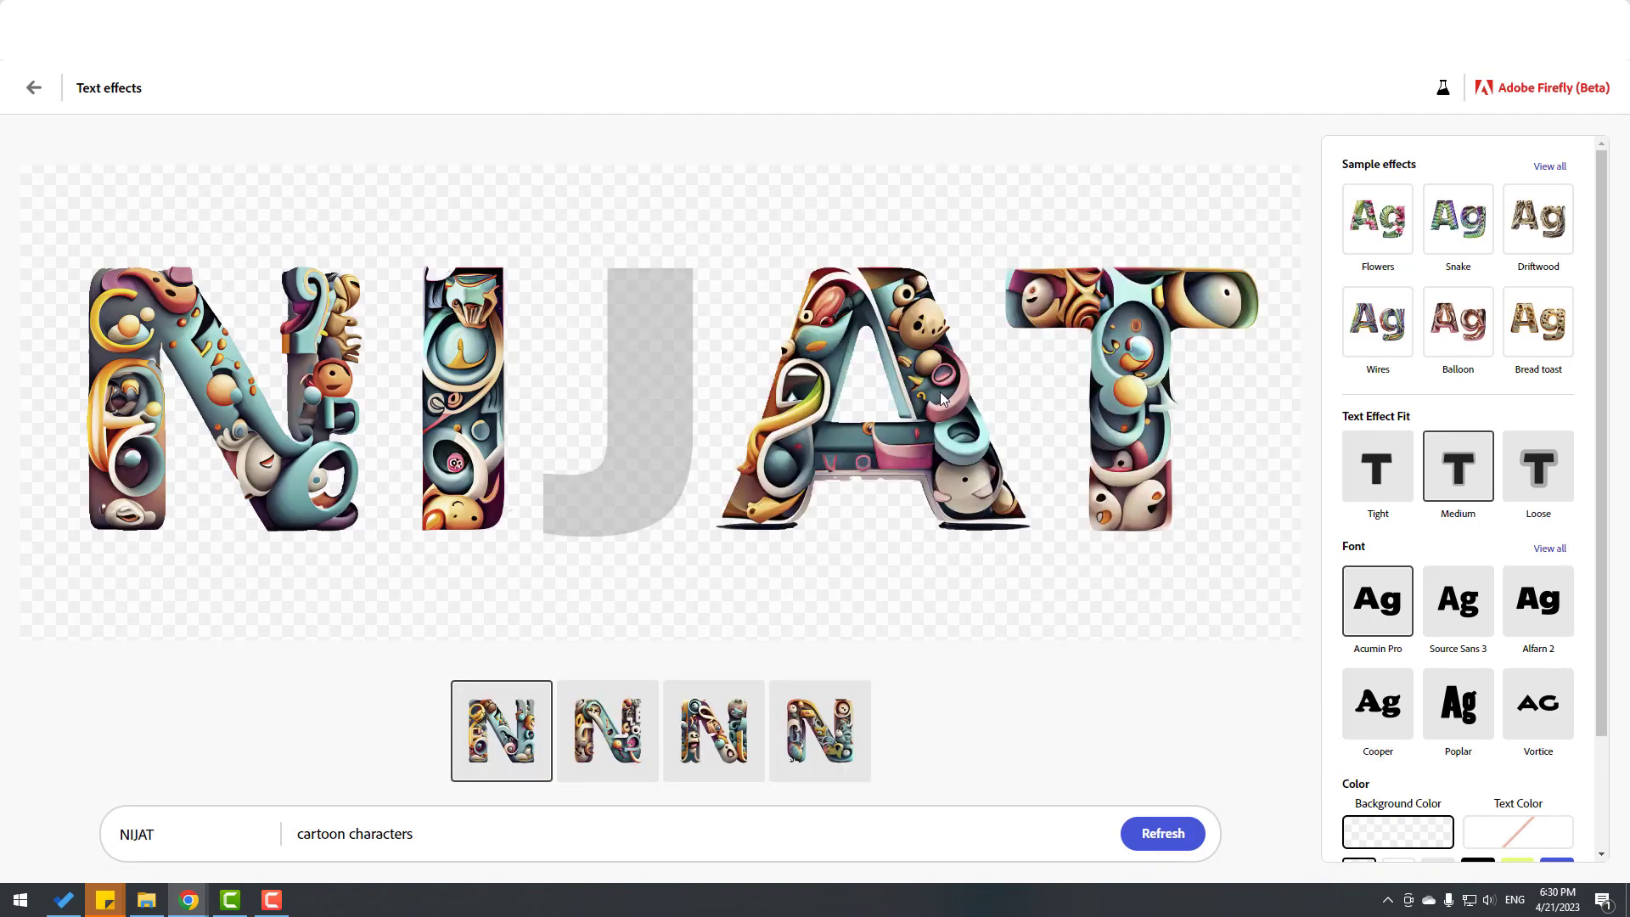
click(609, 735)
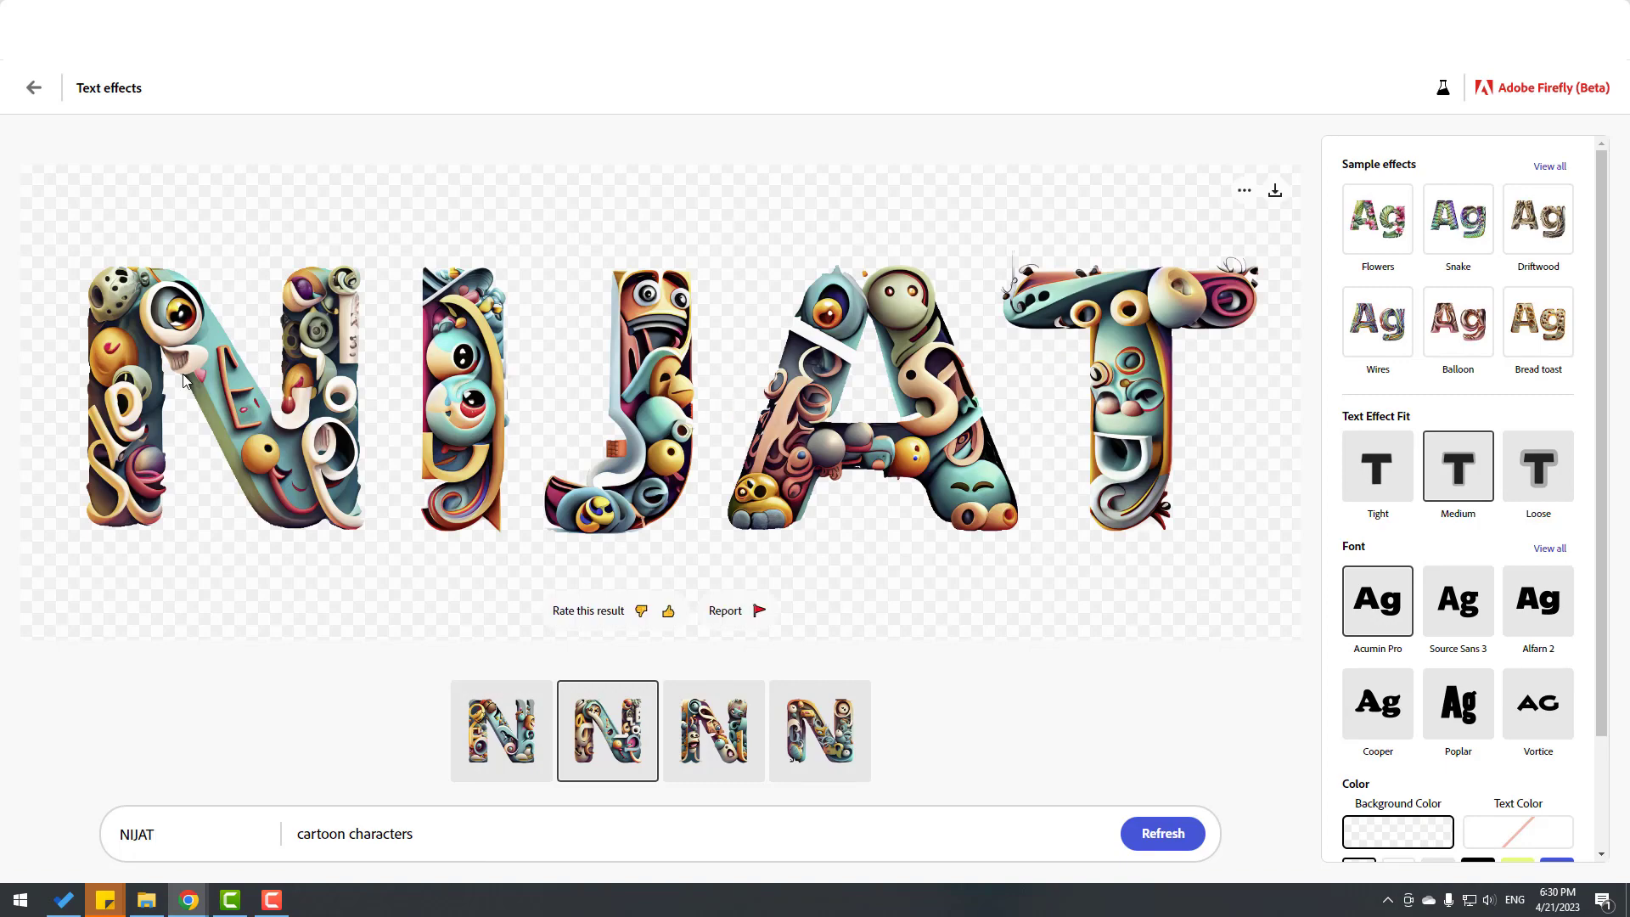
click(1275, 192)
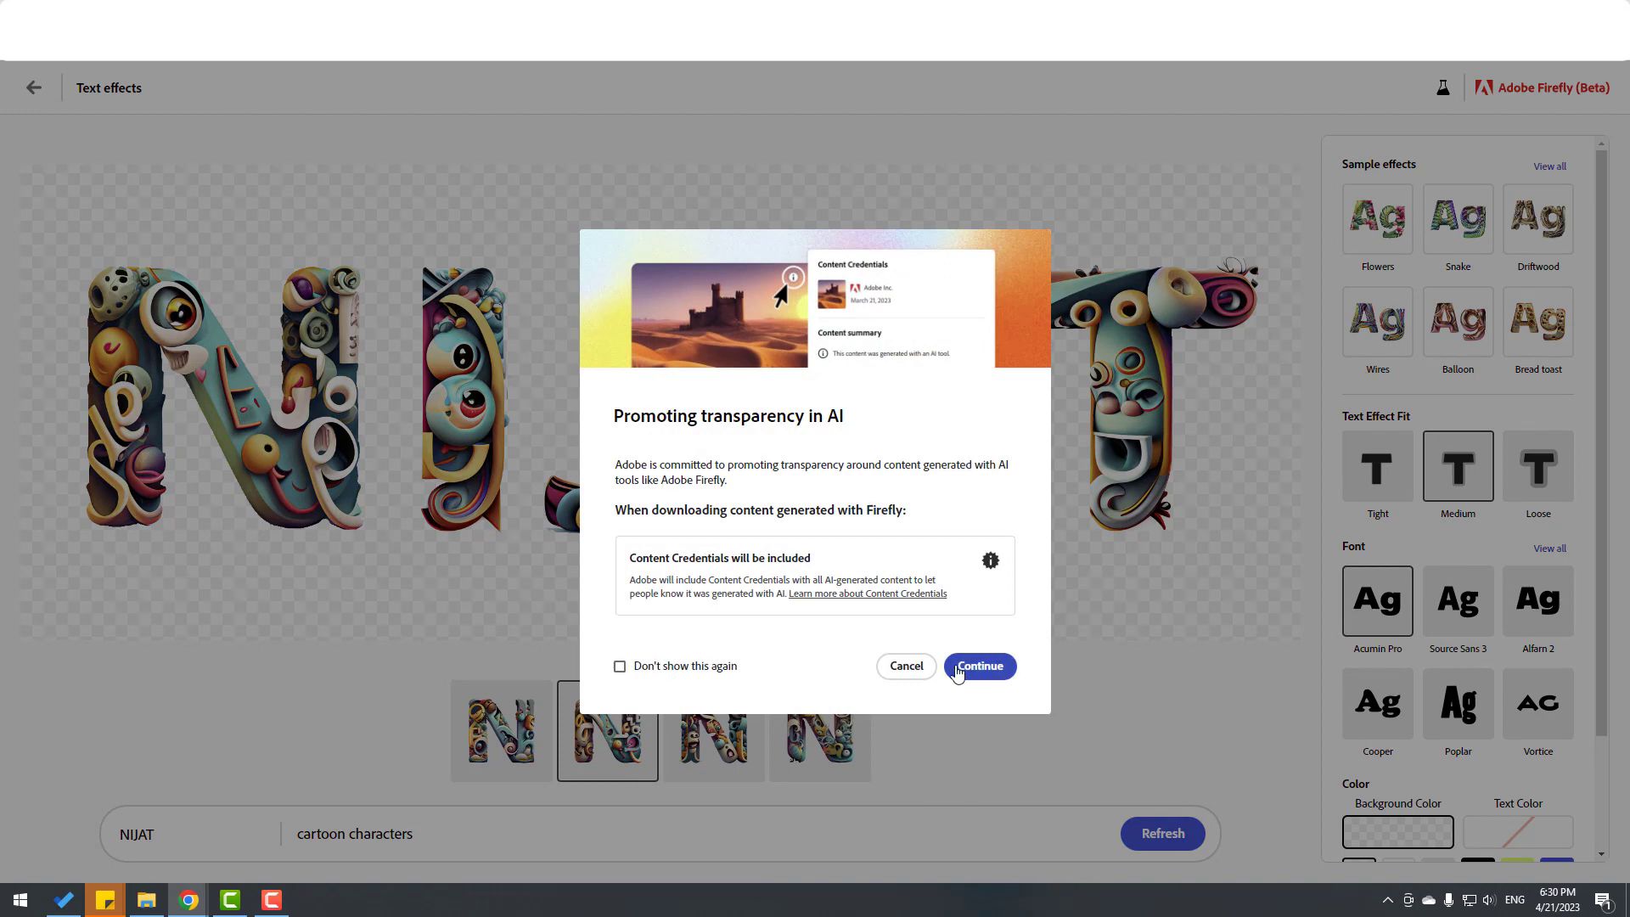
click(977, 667)
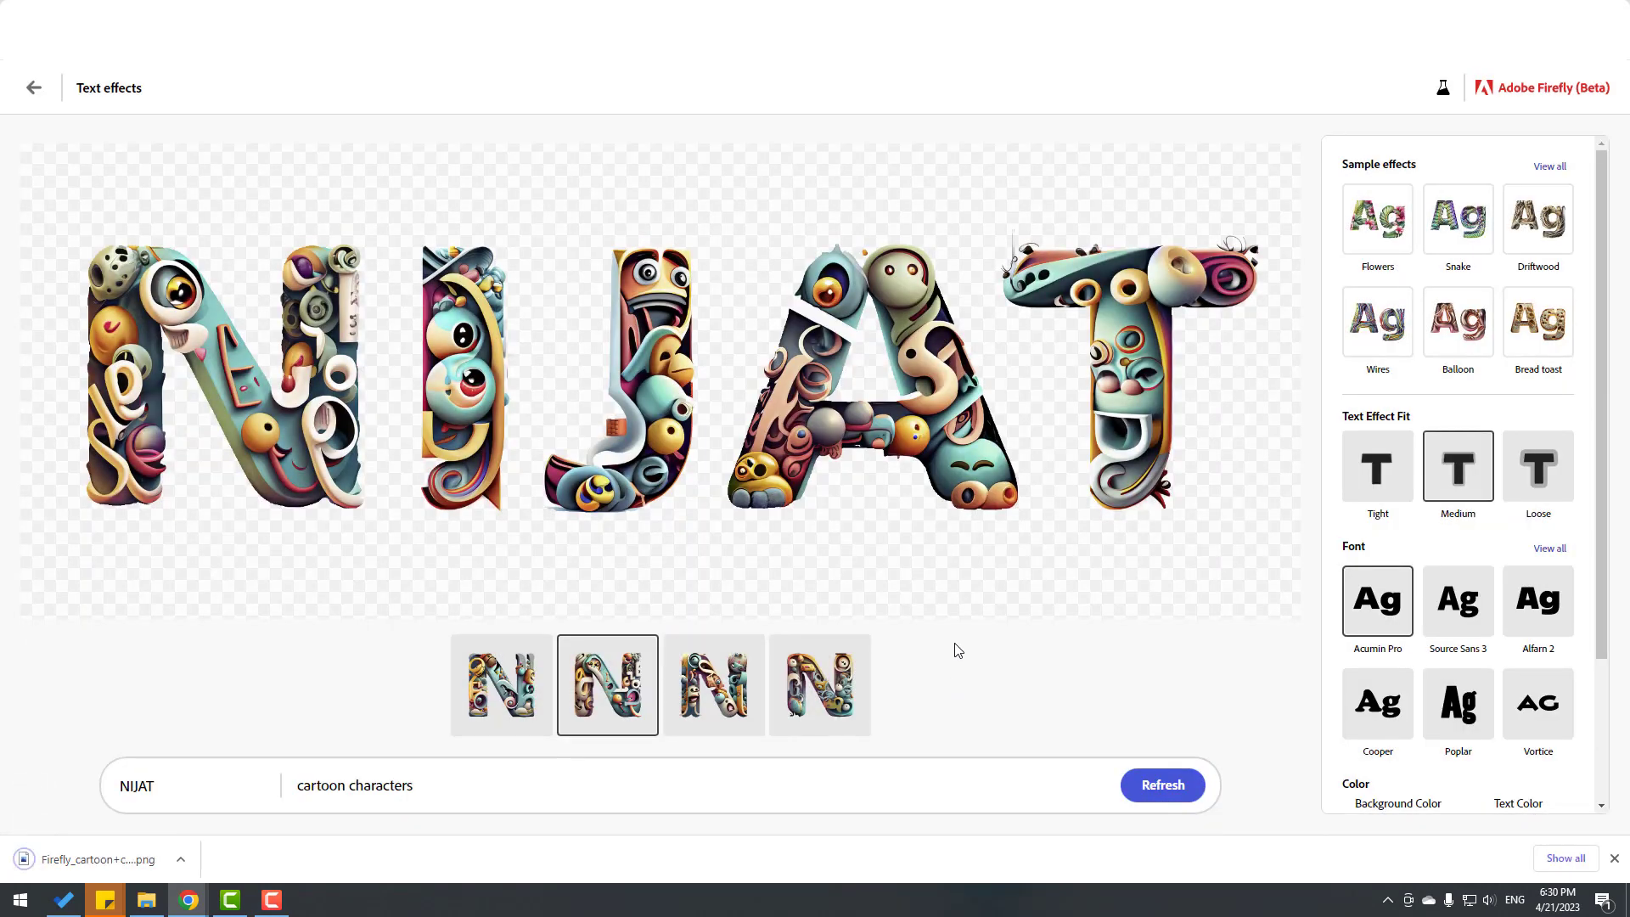
click(145, 847)
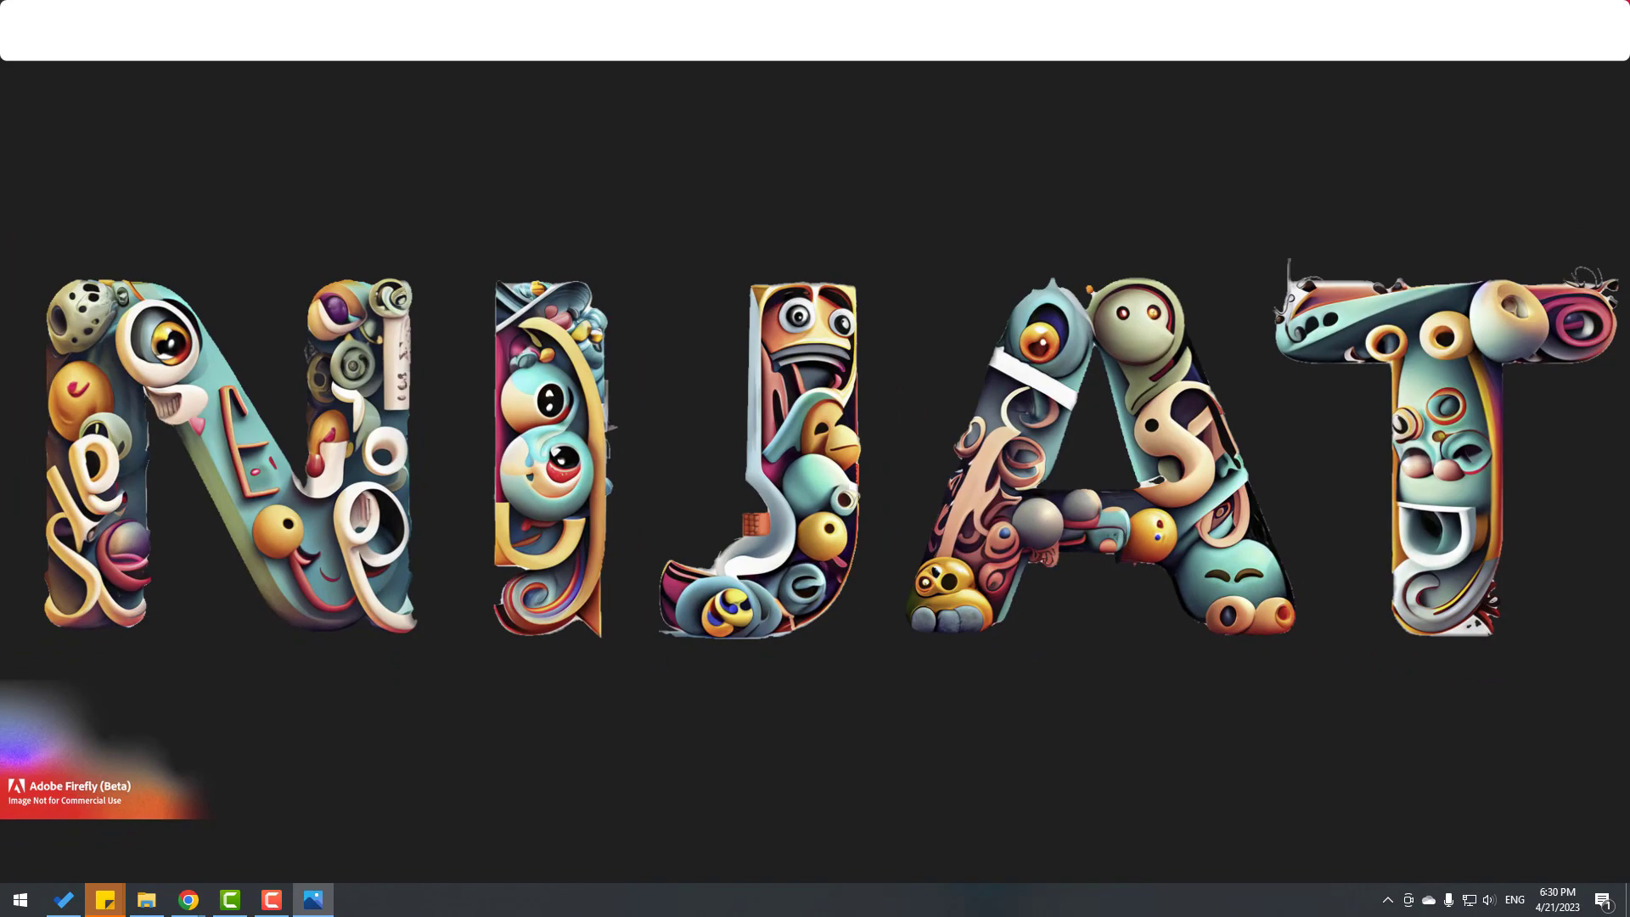
- Close the downloaded image and scroll down the Firefly home page's showcased features
key(alt+F4)
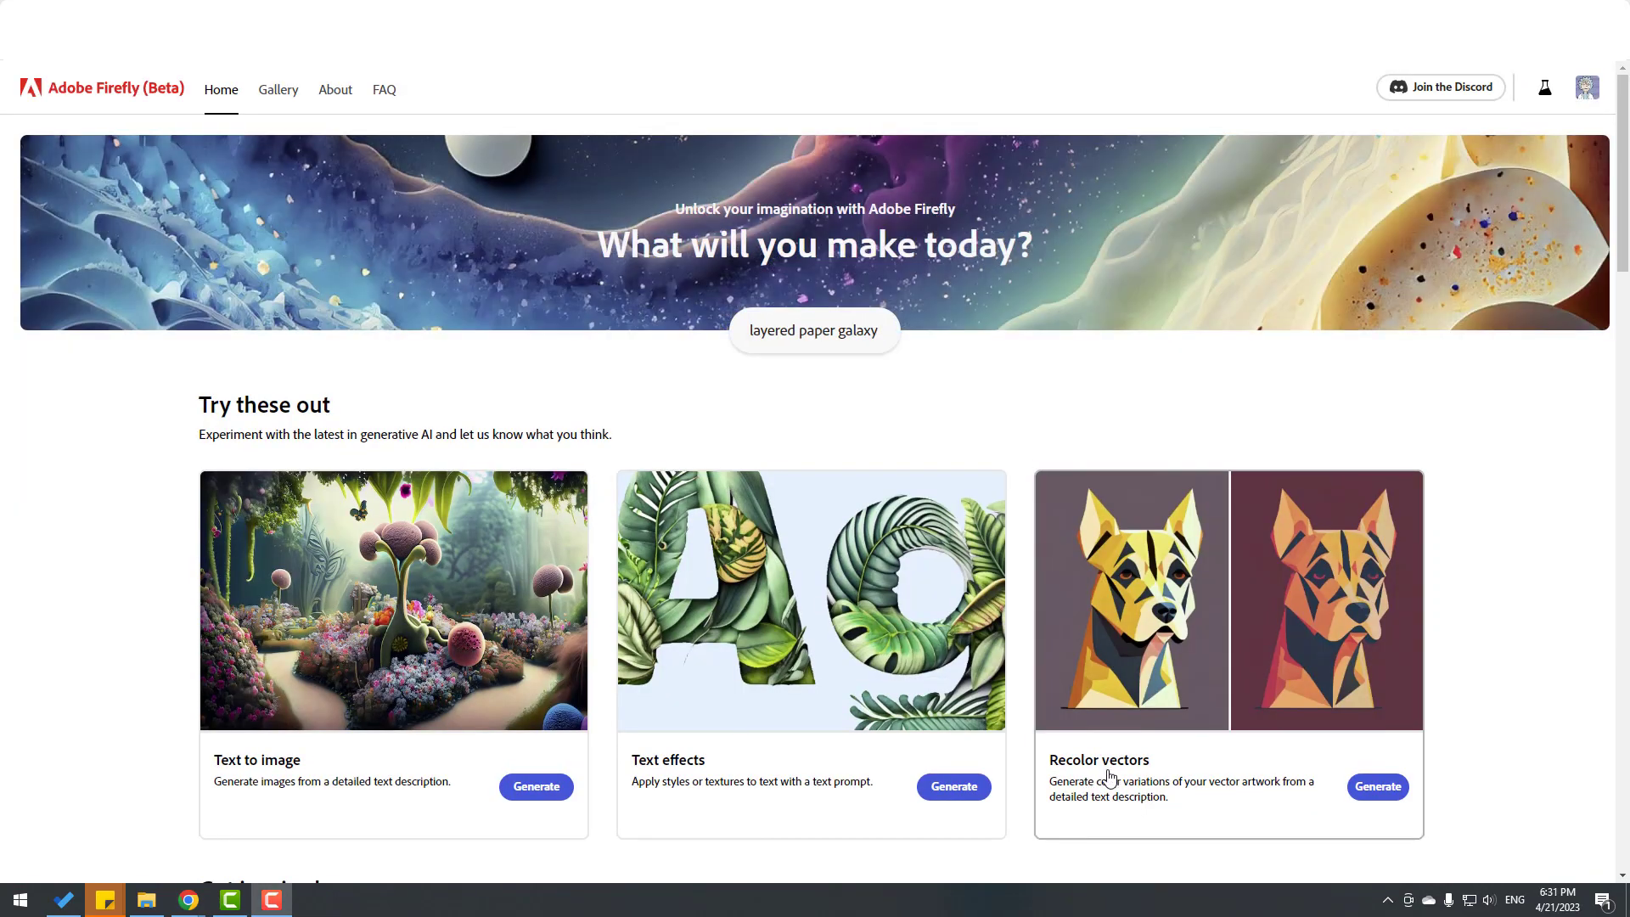
scroll(1107, 777, down, 1)
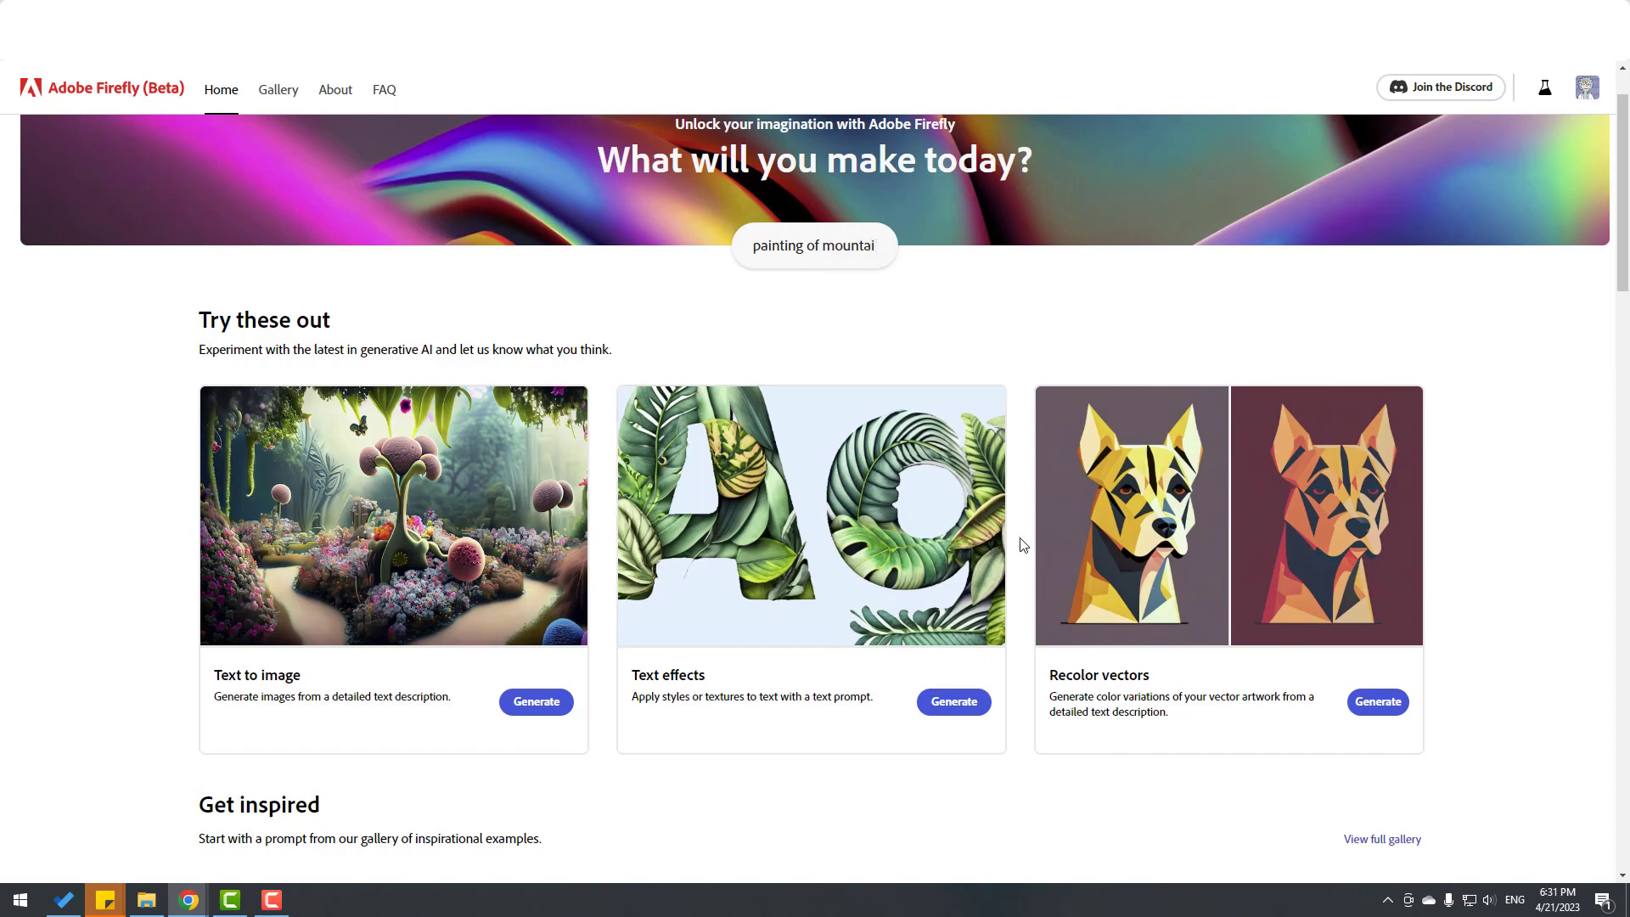
scroll(1236, 531, down, 5)
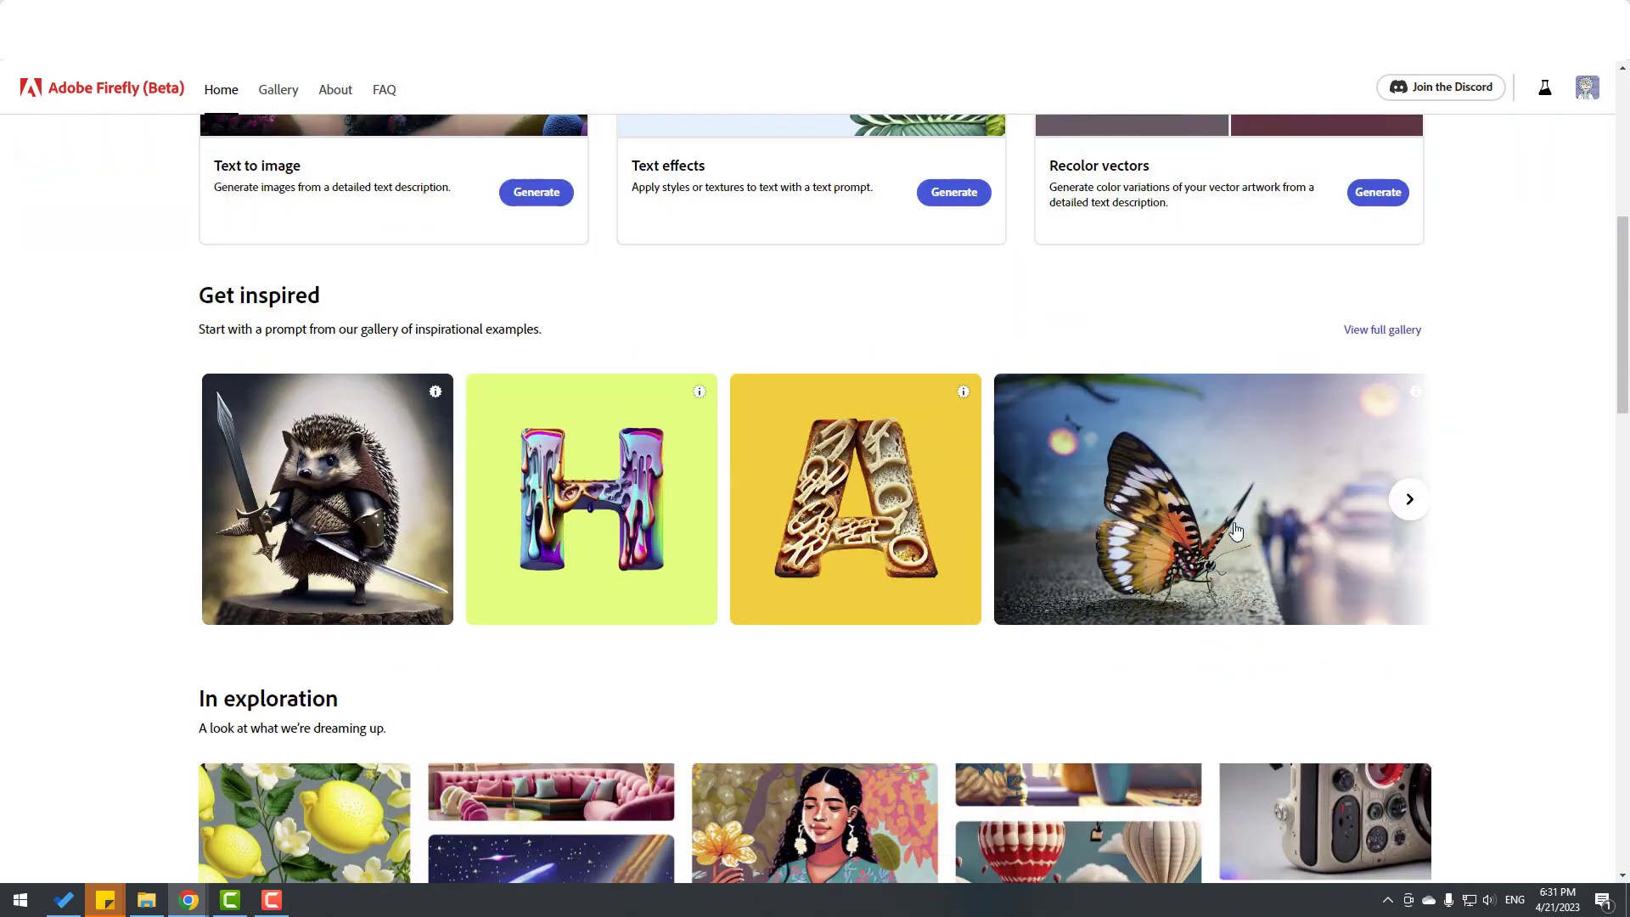
scroll(400, 352, down, 5)
scroll(134, 446, down, 3)
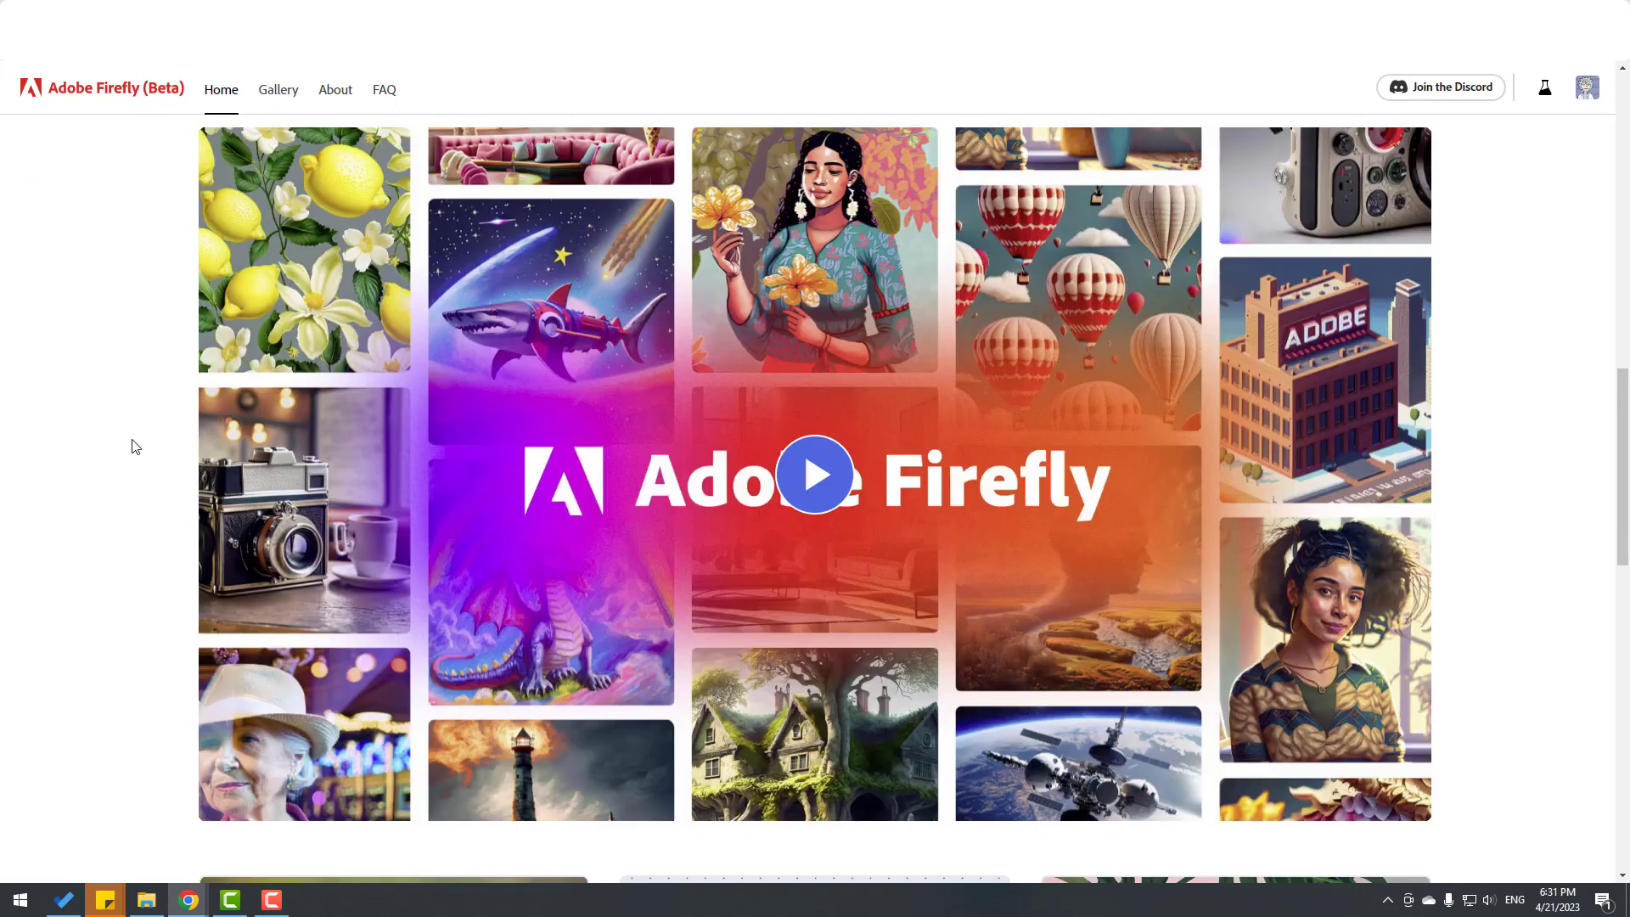
scroll(134, 446, down, 8)
- Browse the rest of the home page down to the footer, then scroll back up
scroll(133, 446, up, 2)
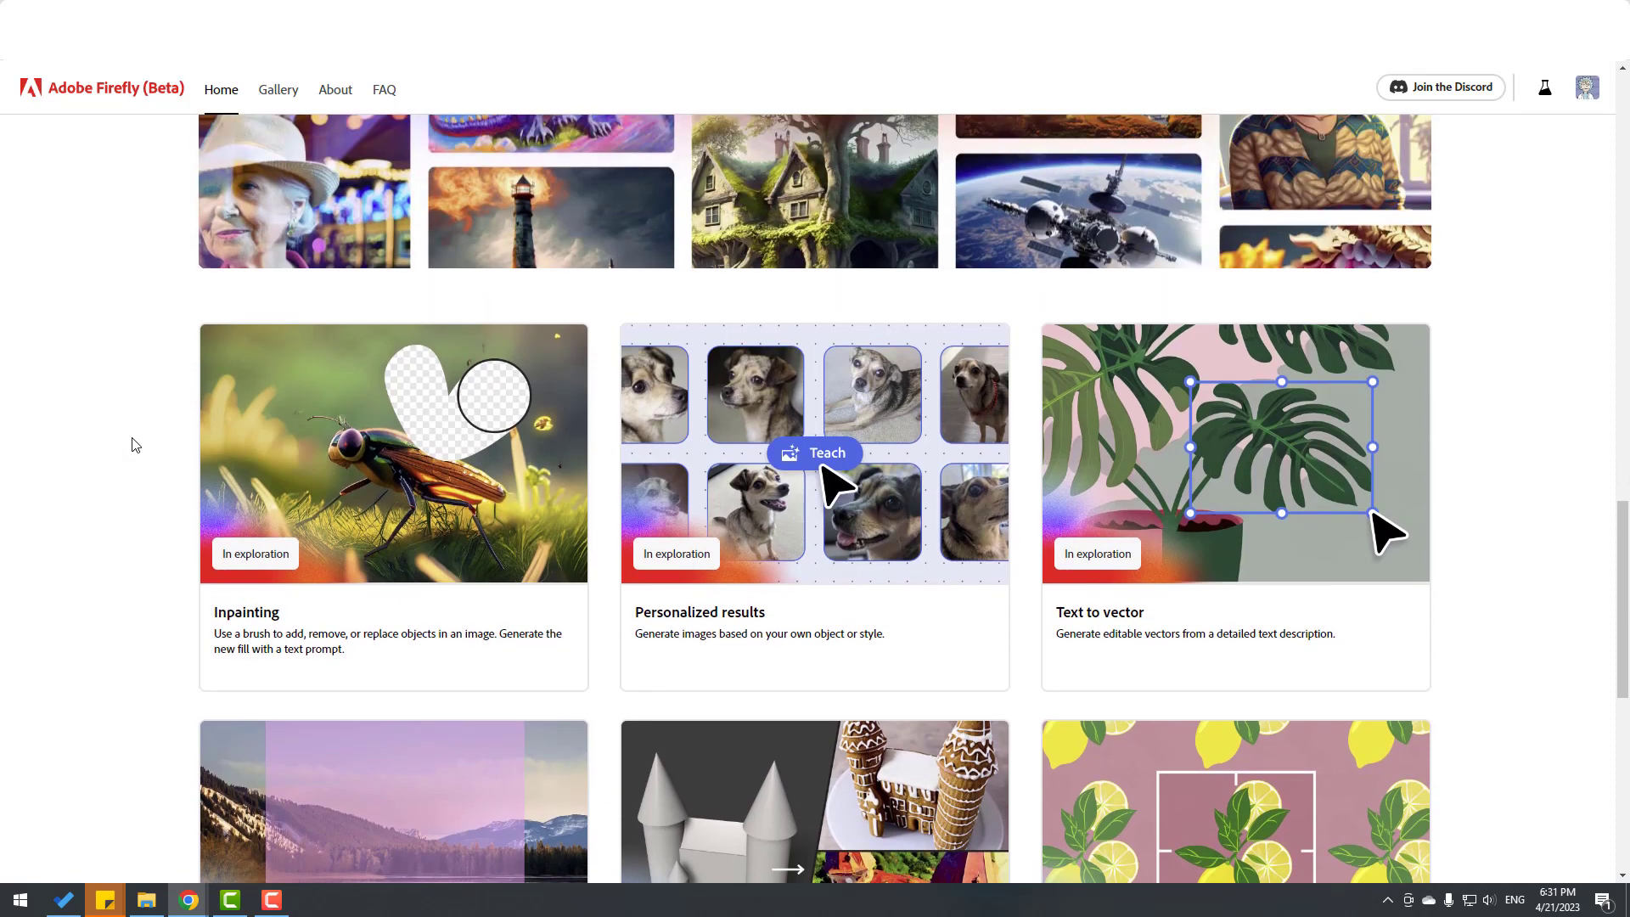
scroll(140, 444, down, 1)
scroll(160, 492, up, 2)
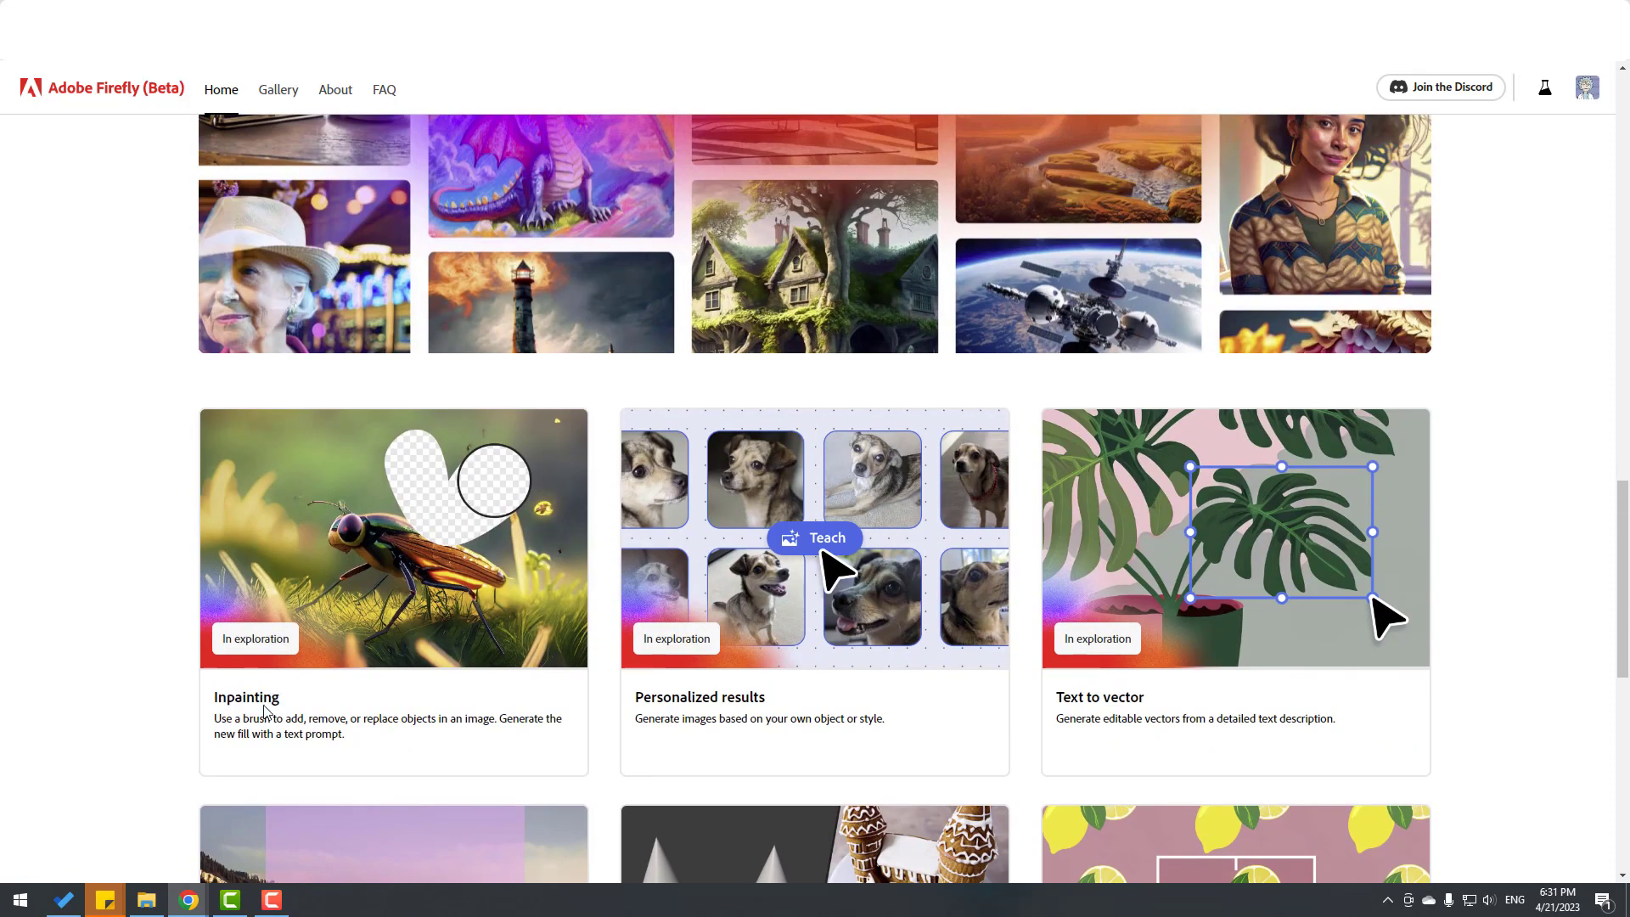
scroll(928, 710, down, 2)
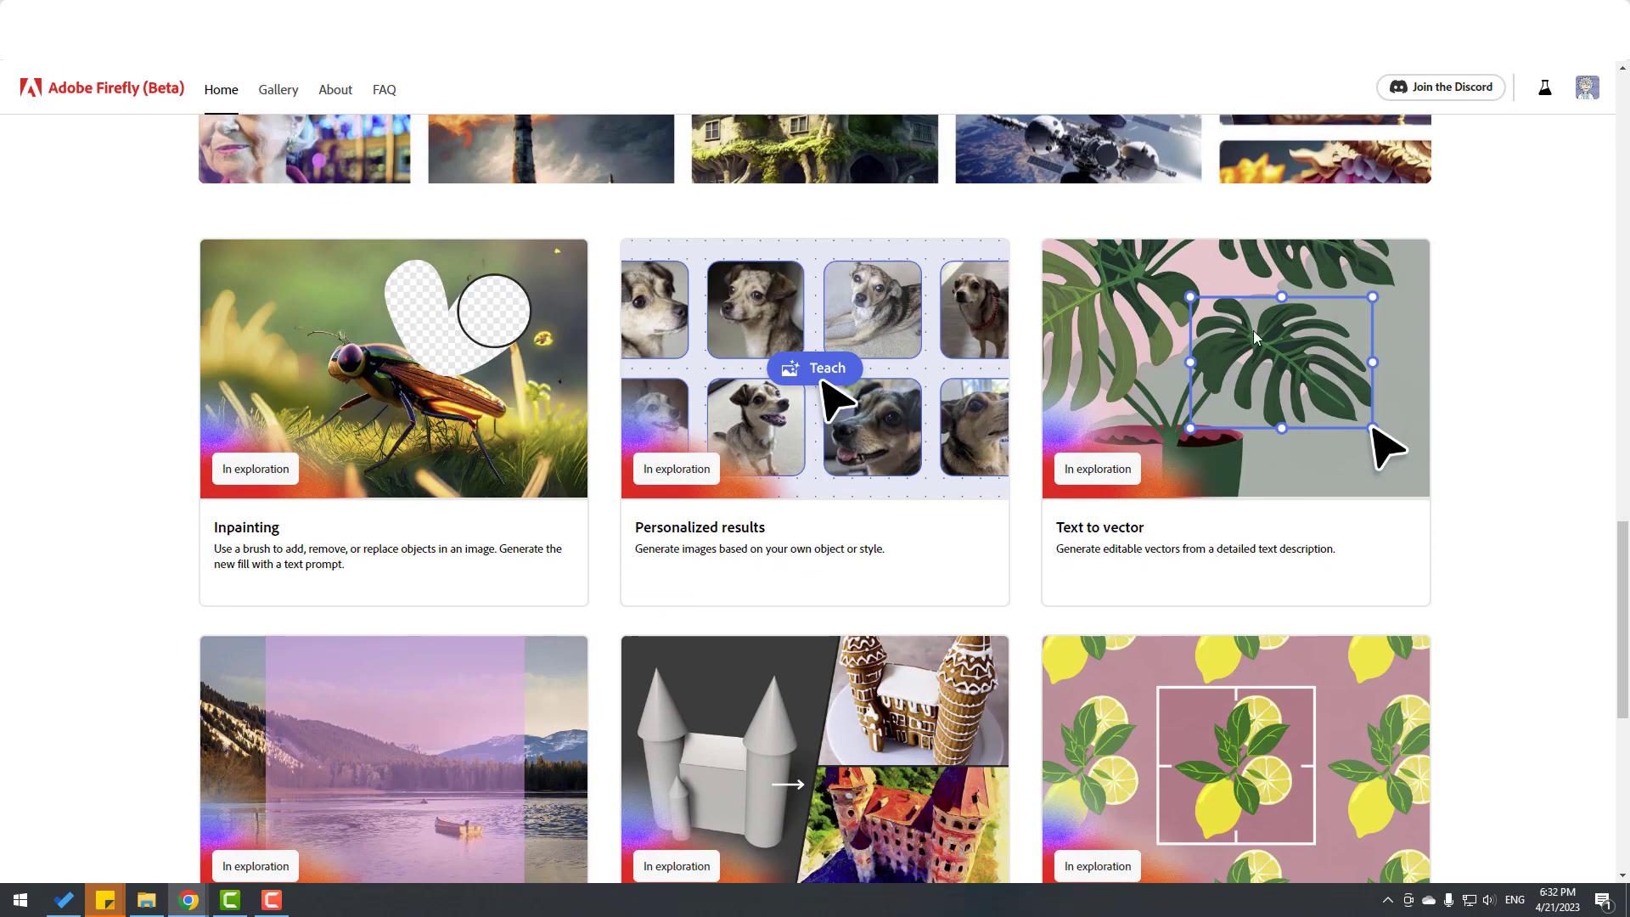
scroll(1231, 499, down, 5)
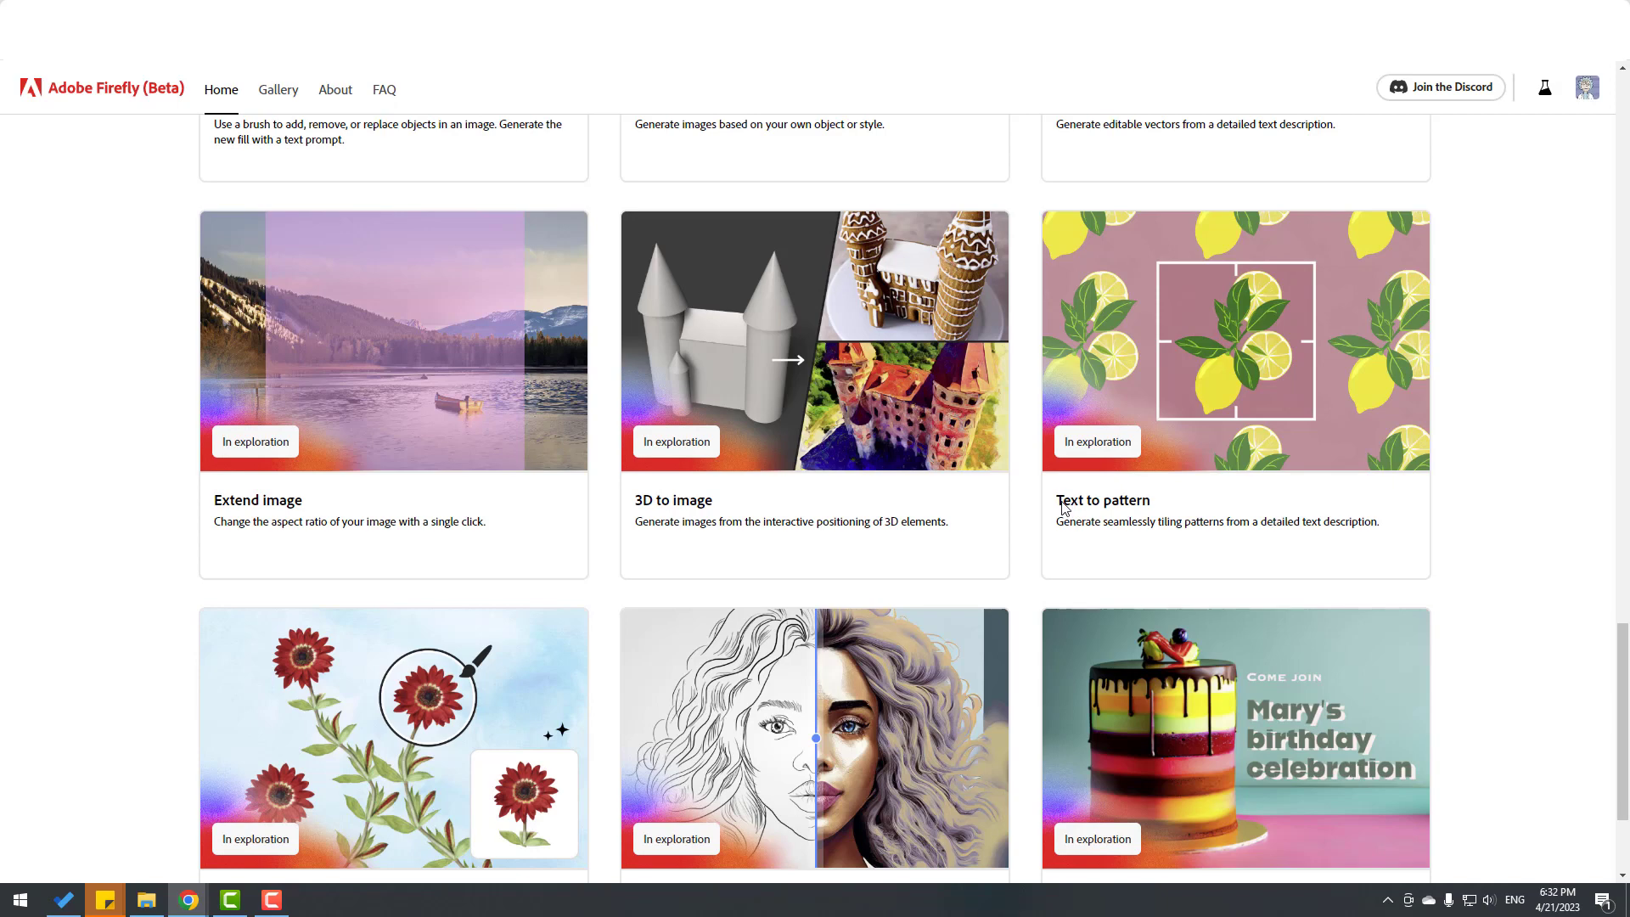
scroll(1163, 509, down, 3)
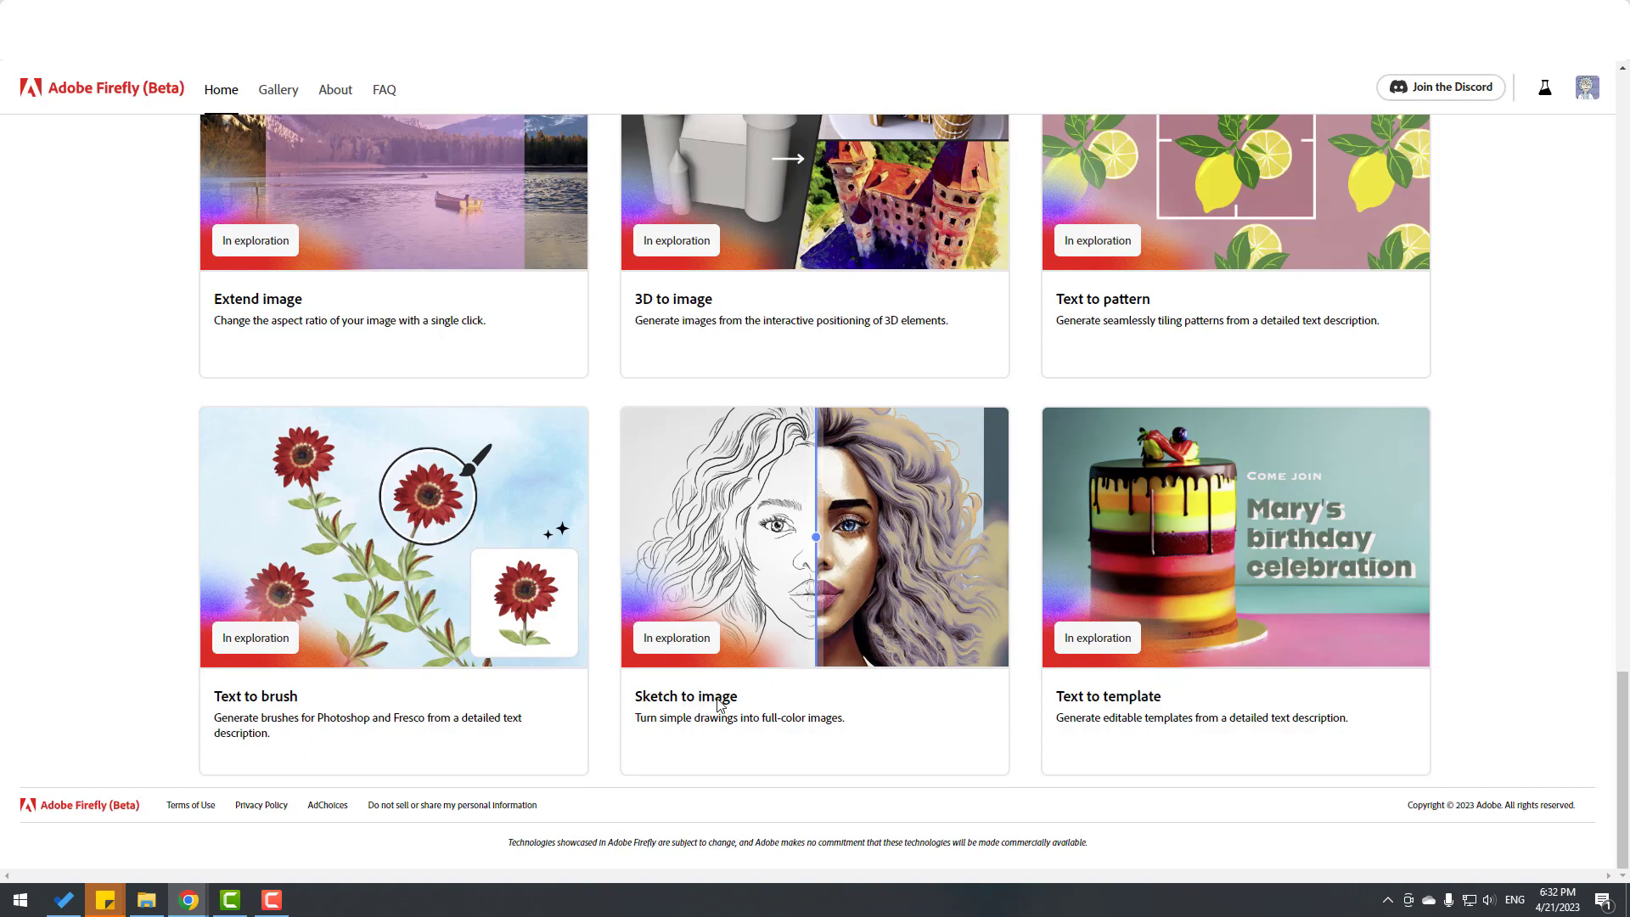
scroll(717, 704, up, 20)
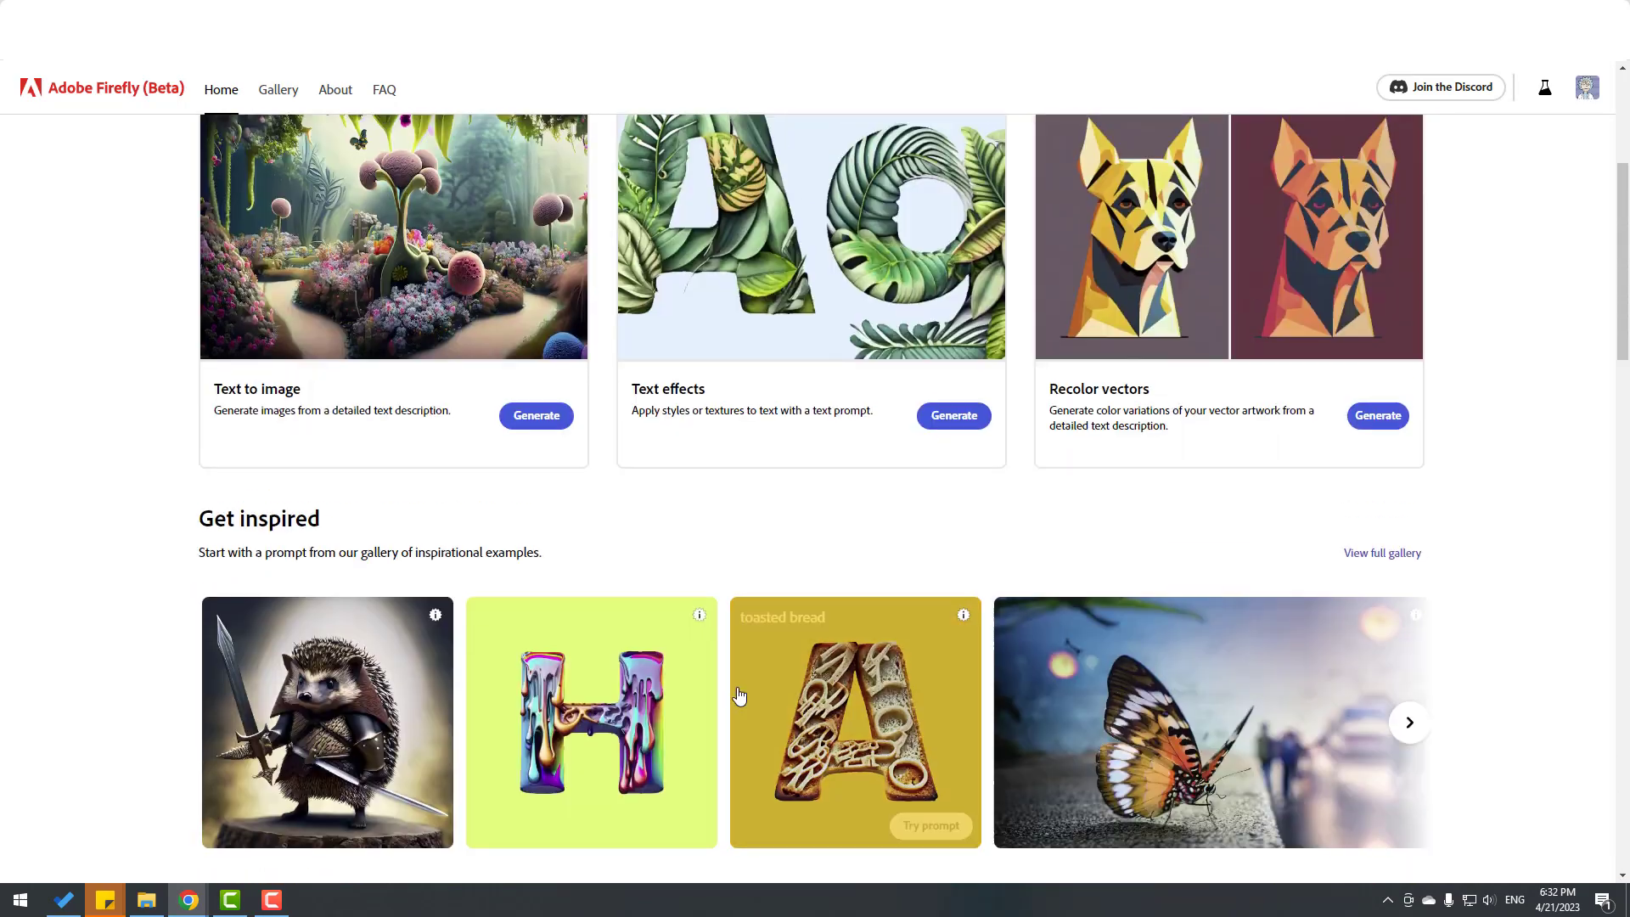